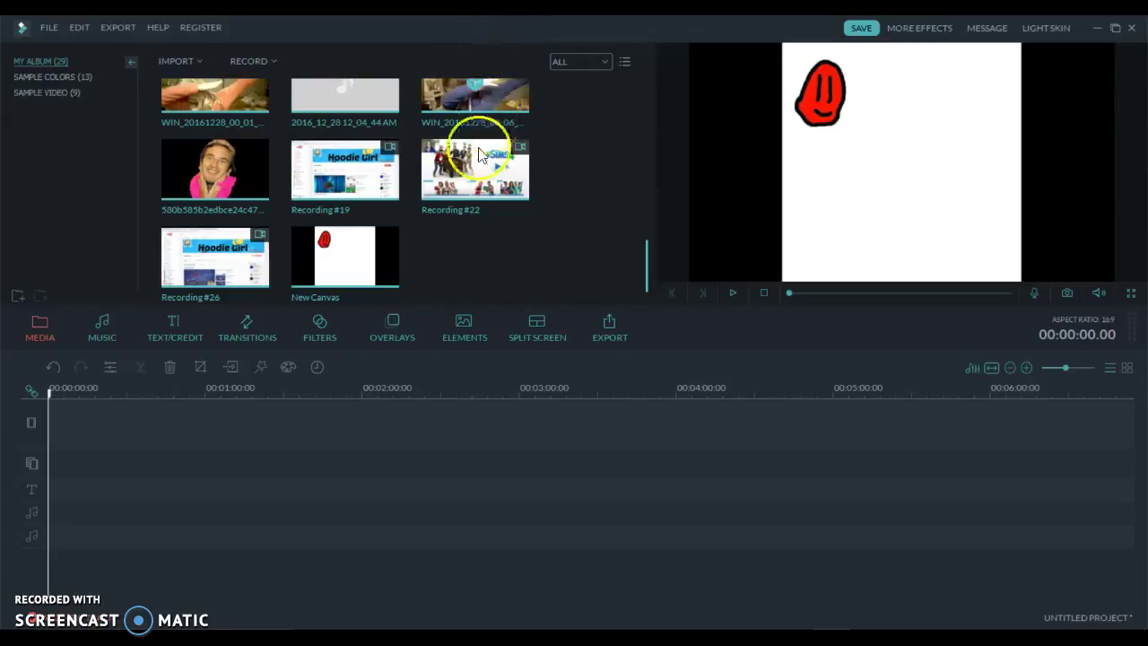
Switch to the browser and look over the open YouTube tutorial, MediaFire and screen recorder pages
left_click(1096, 29)
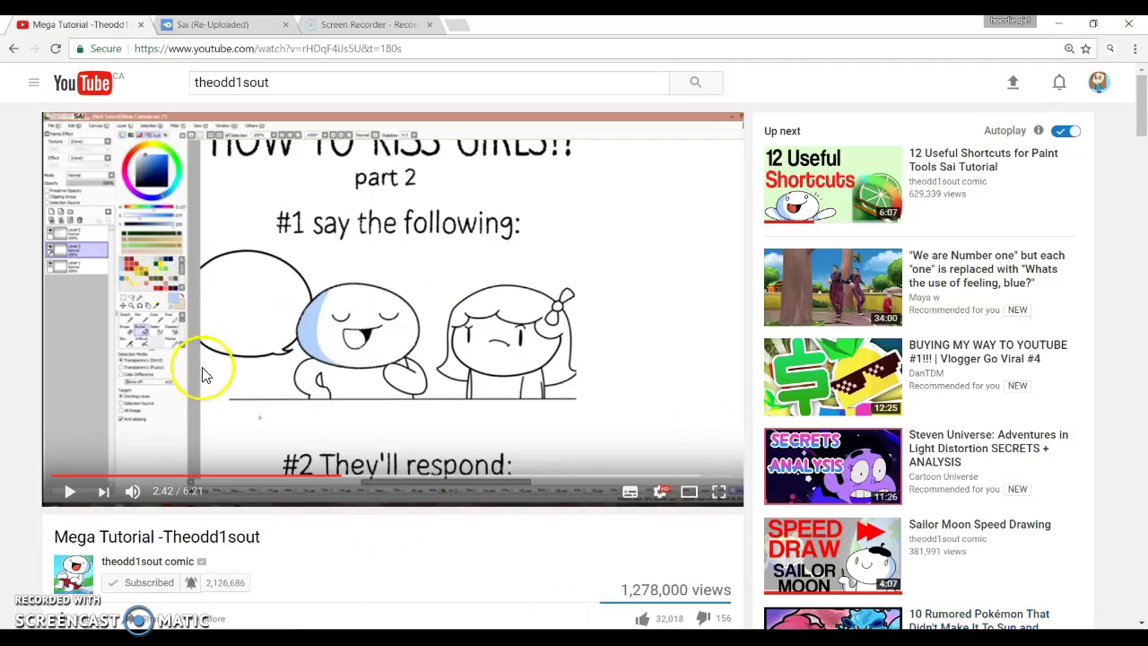
left_click_drag(55, 536, 261, 538)
left_click_drag(90, 537, 301, 525)
left_click(337, 25)
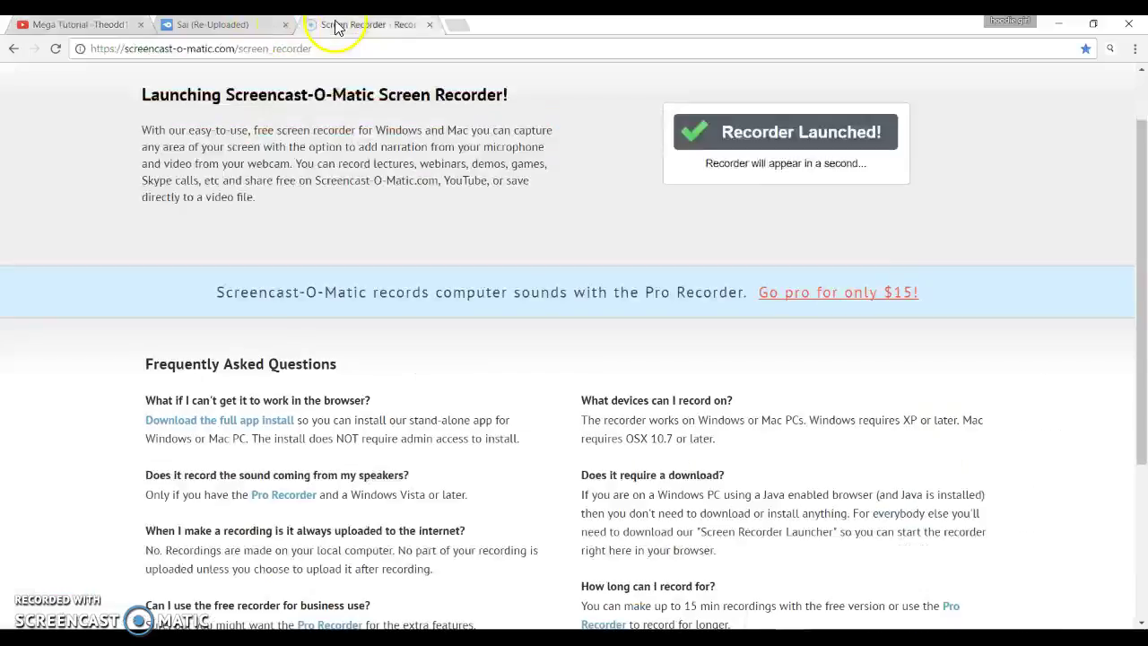
left_click(243, 32)
left_click(82, 25)
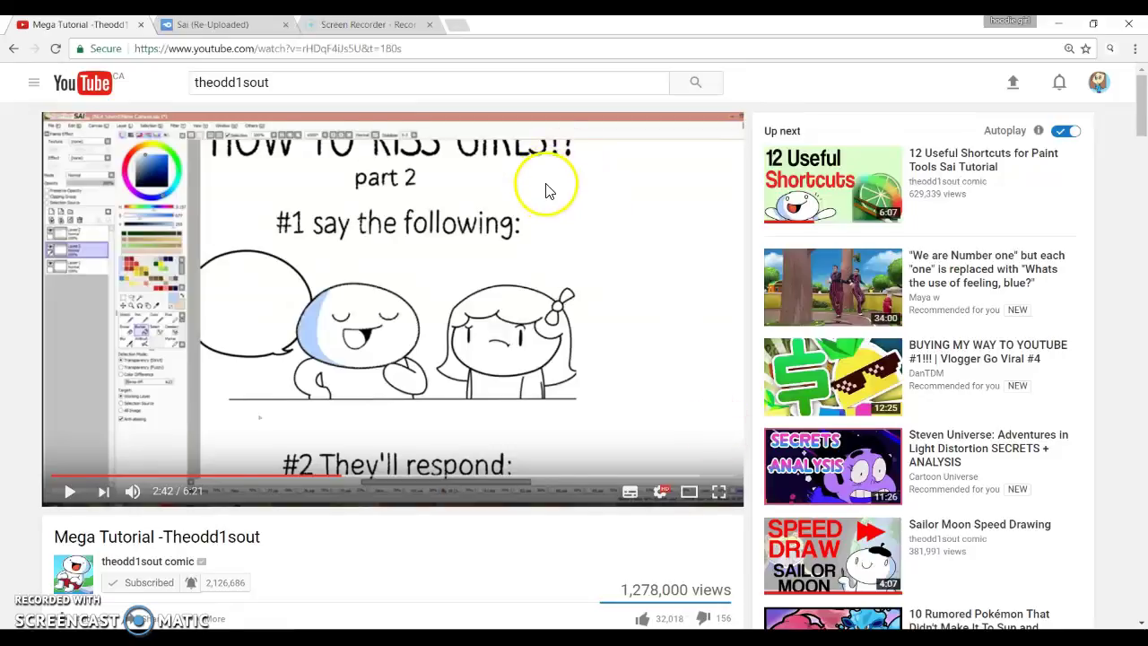
In the Mega Tutorial video's comments, expand all replies to the question whether the Paint Tool SAI link is a virus
scroll(548, 188, "down", 2)
scroll(538, 202, "up", 2)
scroll(525, 206, "down", 2)
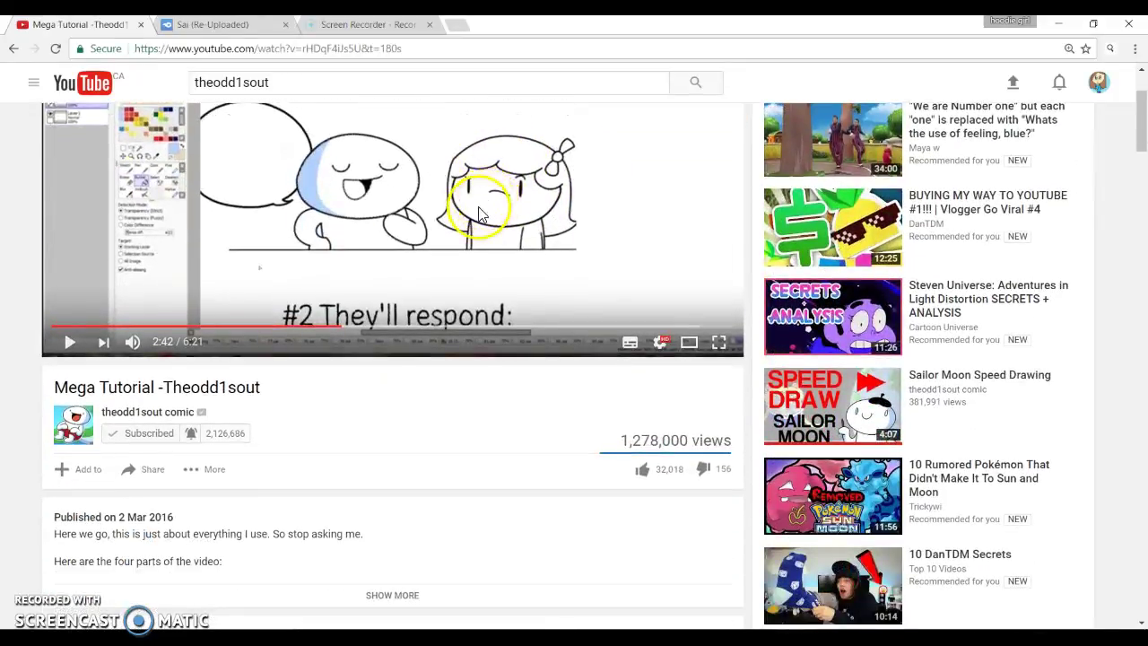
scroll(453, 224, "down", 1)
scroll(442, 241, "up", 3)
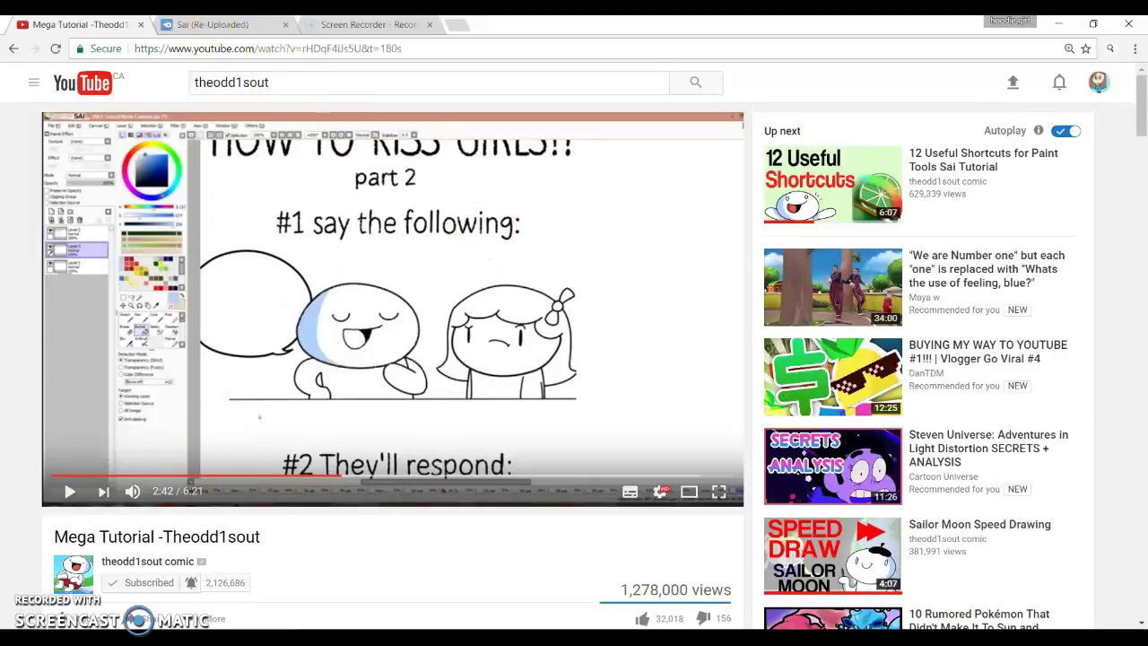
scroll(441, 305, "down", 15)
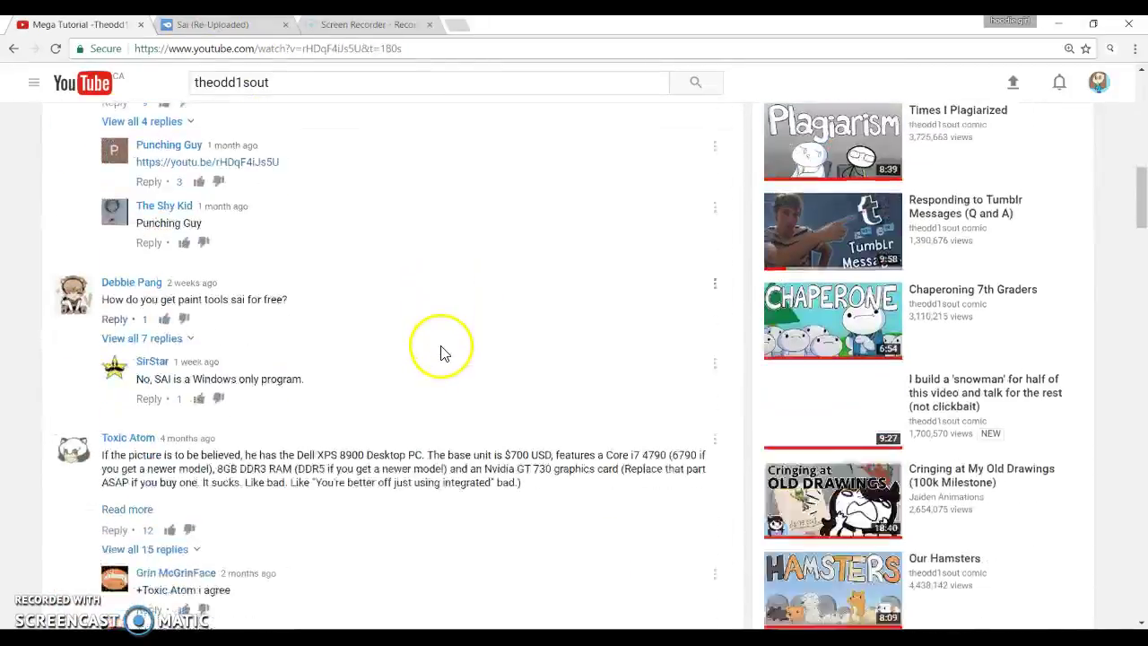
scroll(441, 352, "down", 18)
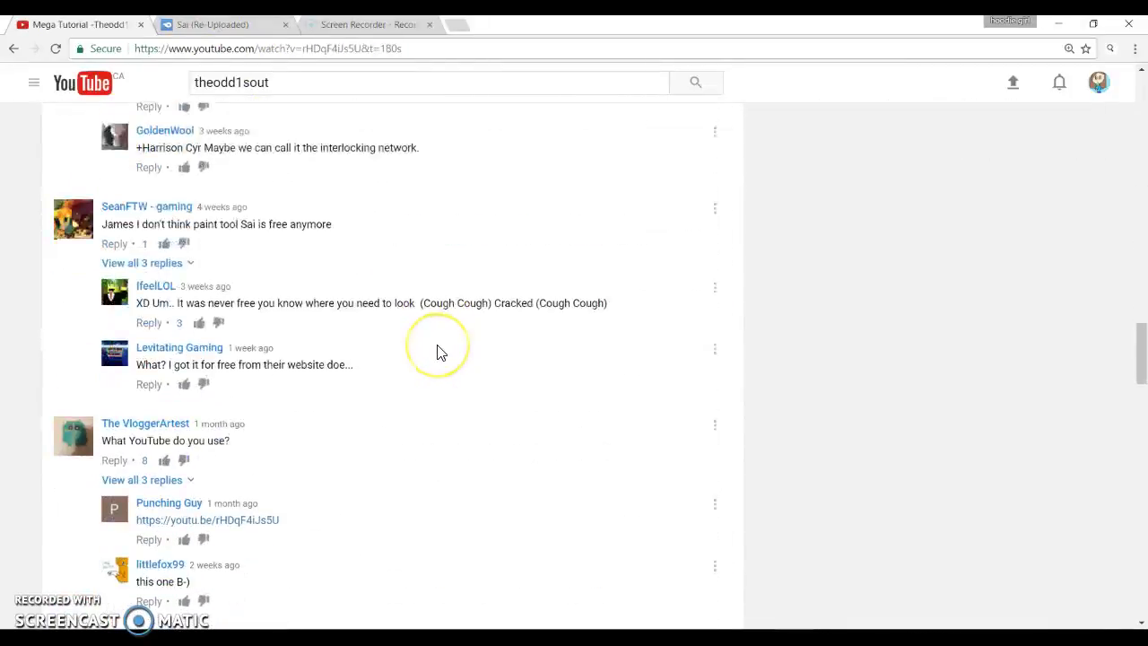
scroll(440, 352, "down", 9)
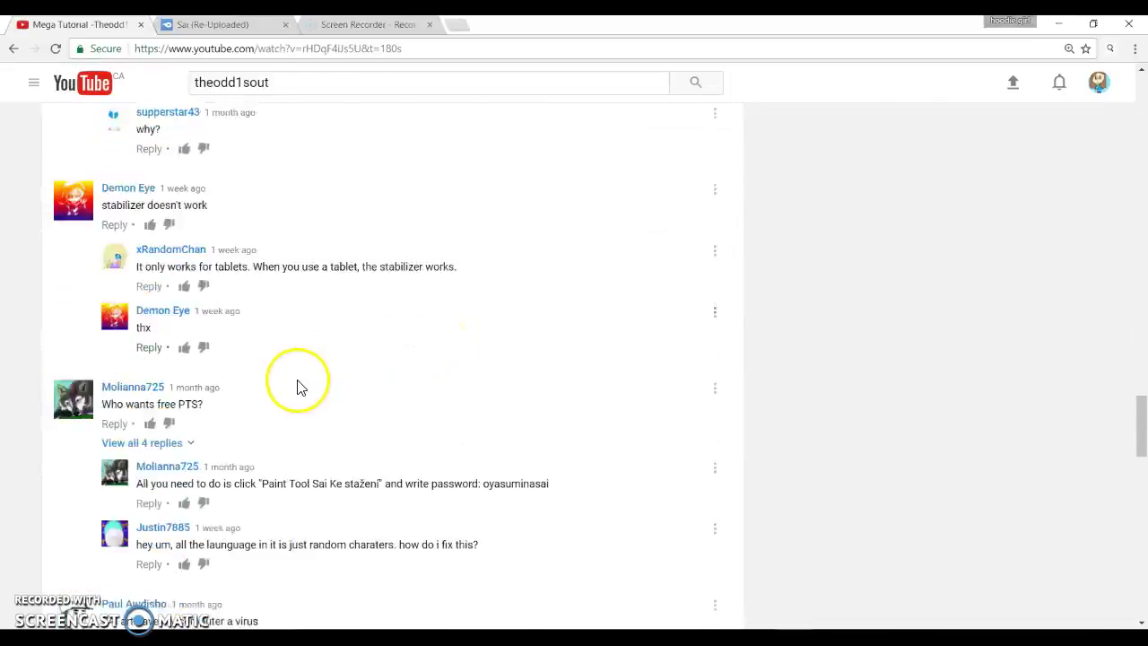
scroll(238, 333, "down", 5)
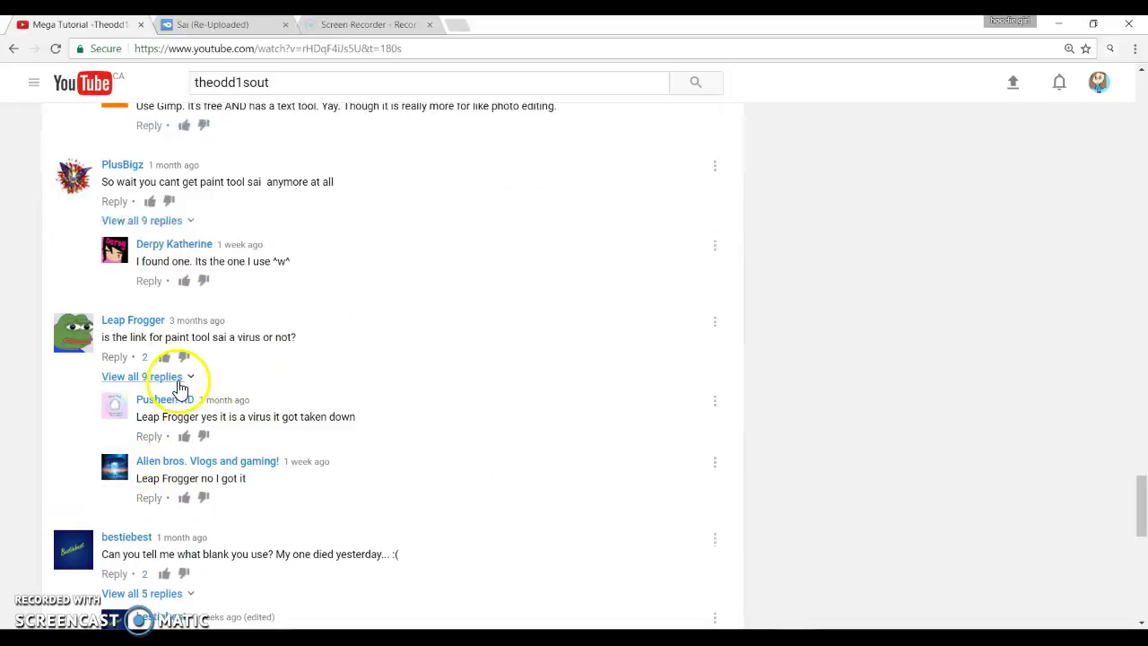
left_click(142, 386)
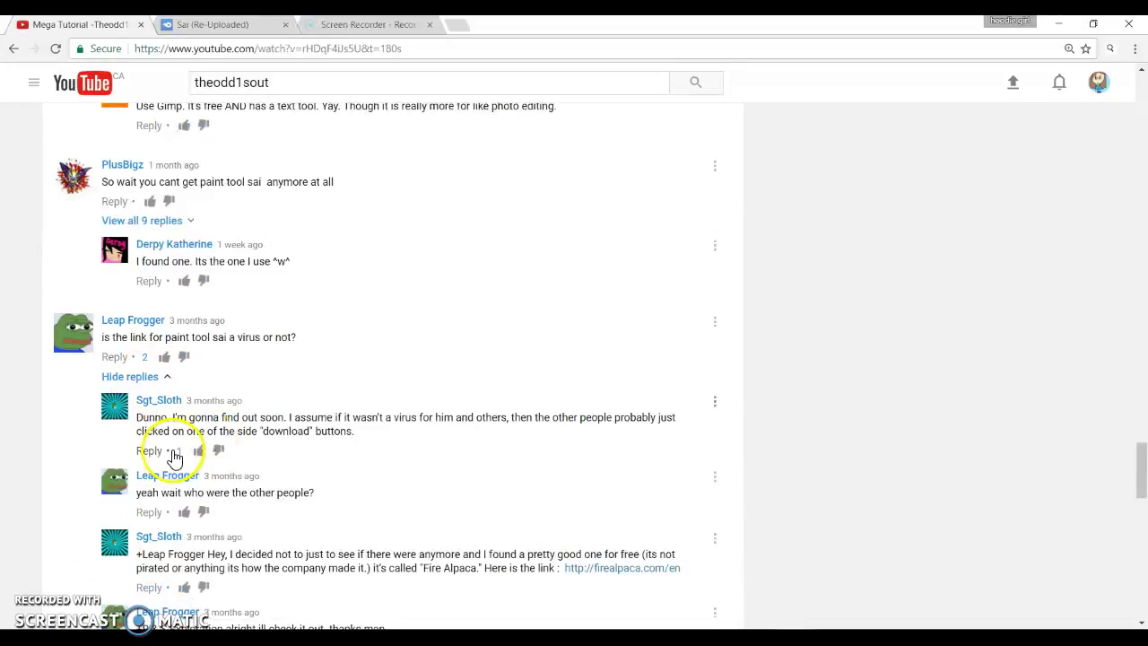
Open the MediaFire link to Sai (Re-Uploaded).rar from the replies under that comment
scroll(249, 461, "down", 3)
scroll(305, 418, "up", 2)
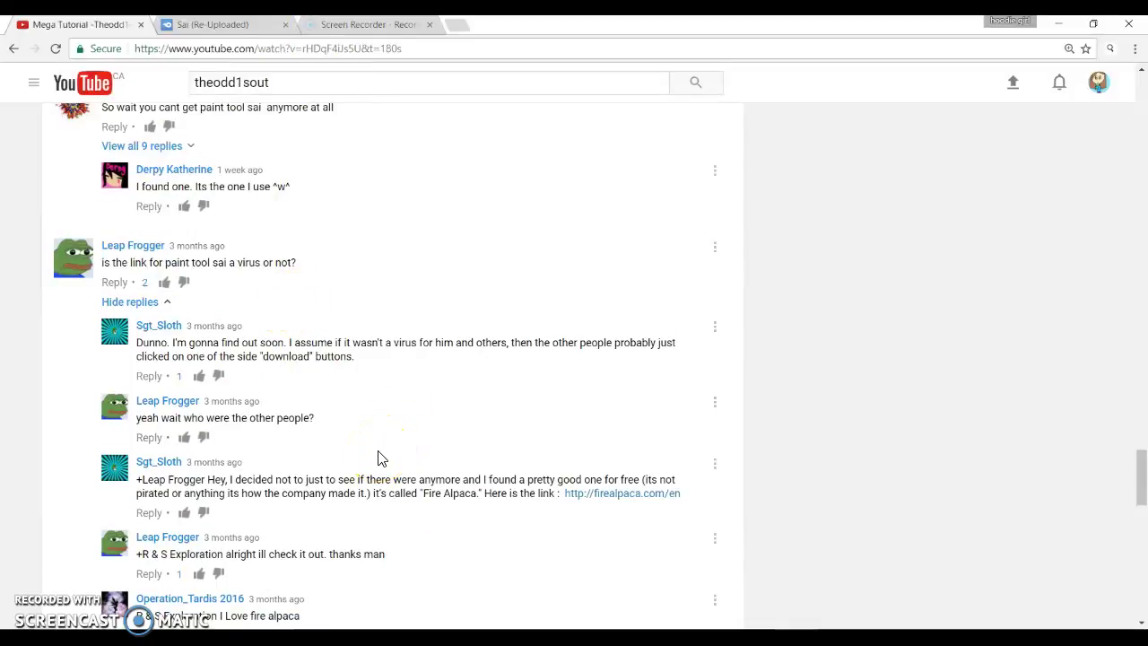
scroll(378, 459, "down", 3)
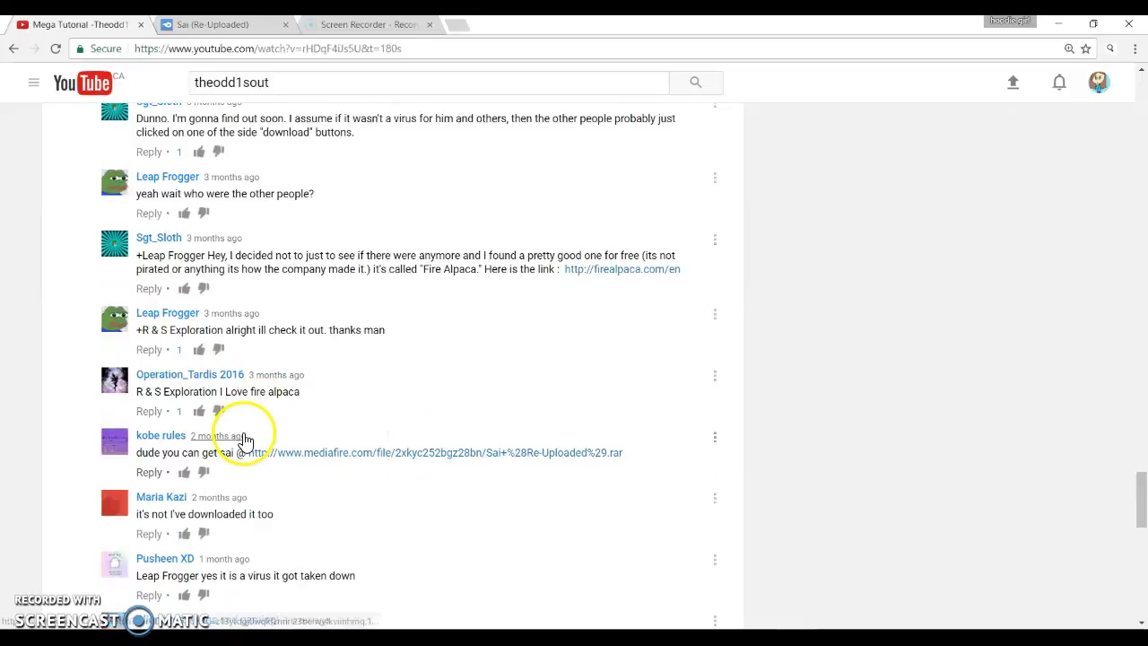
scroll(290, 212, "up", 3)
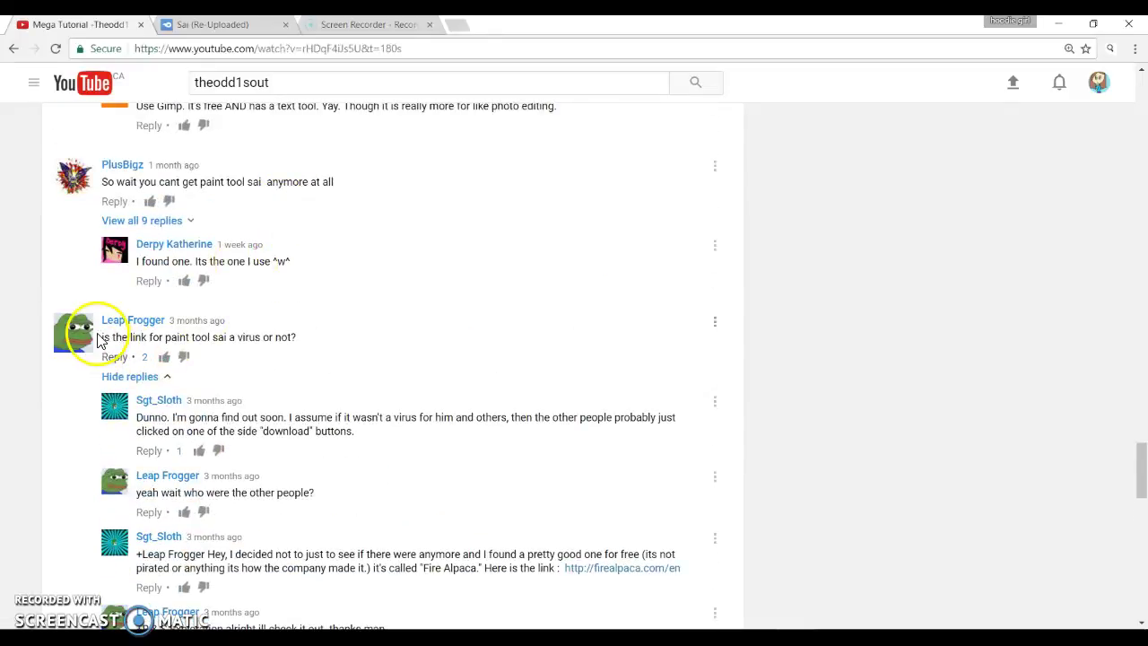
mouse_move(77, 343)
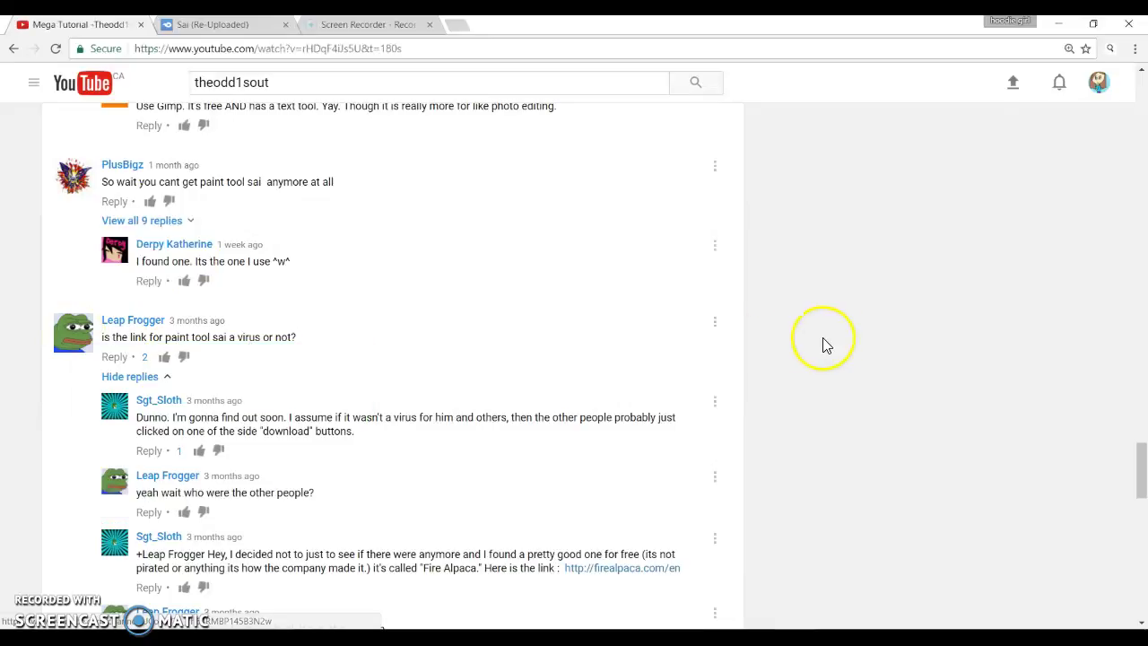
mouse_move(150, 329)
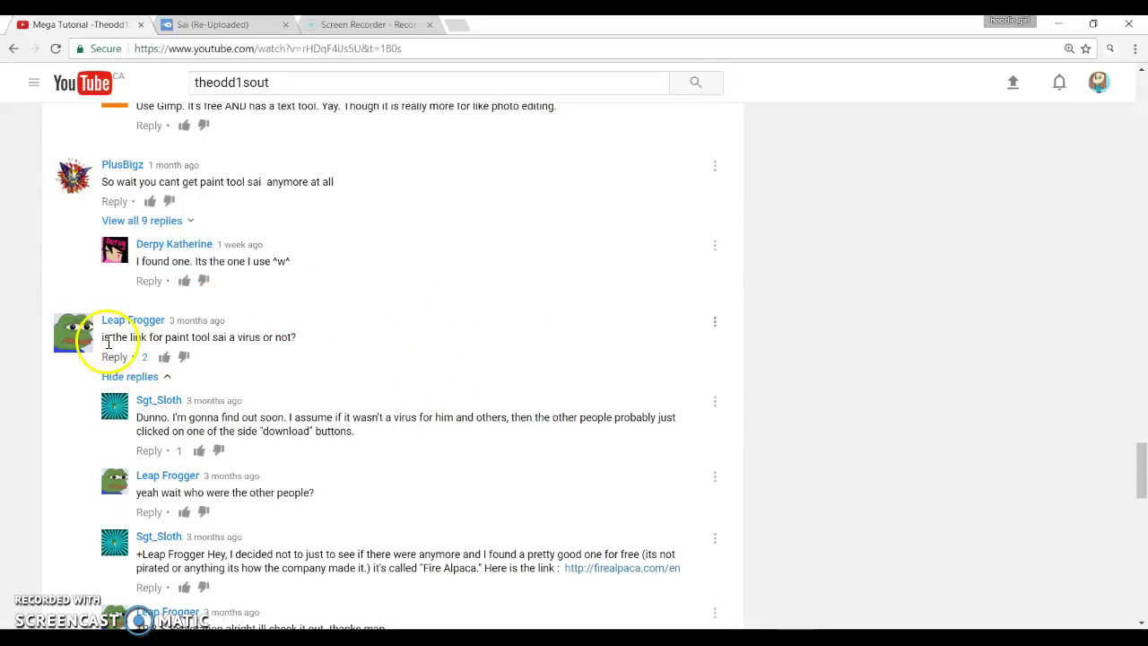
scroll(296, 372, "down", 3)
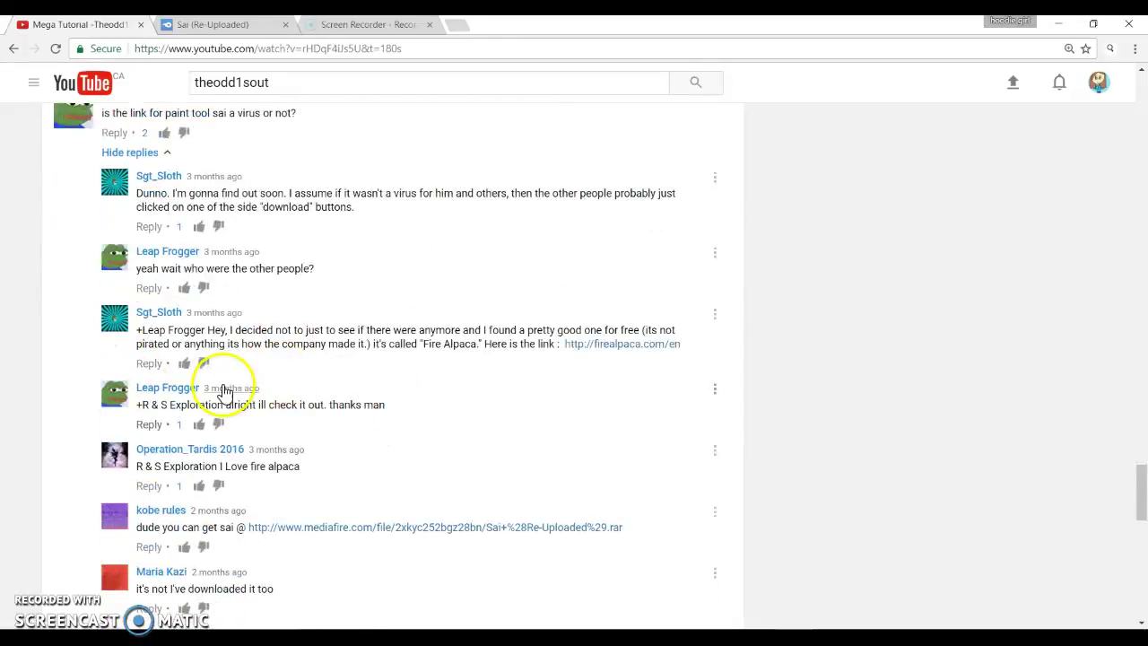
left_click(322, 529)
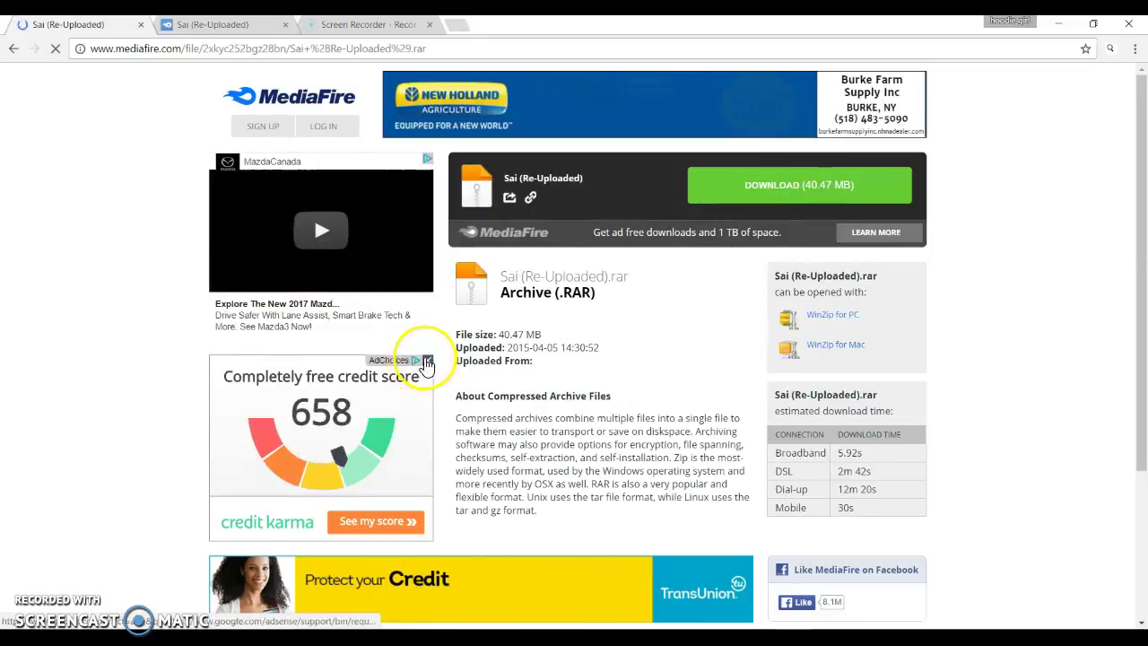
Close the credit score ad on the download page, giving "Not interested in this ad" as the reason
left_click(427, 362)
left_click(360, 397)
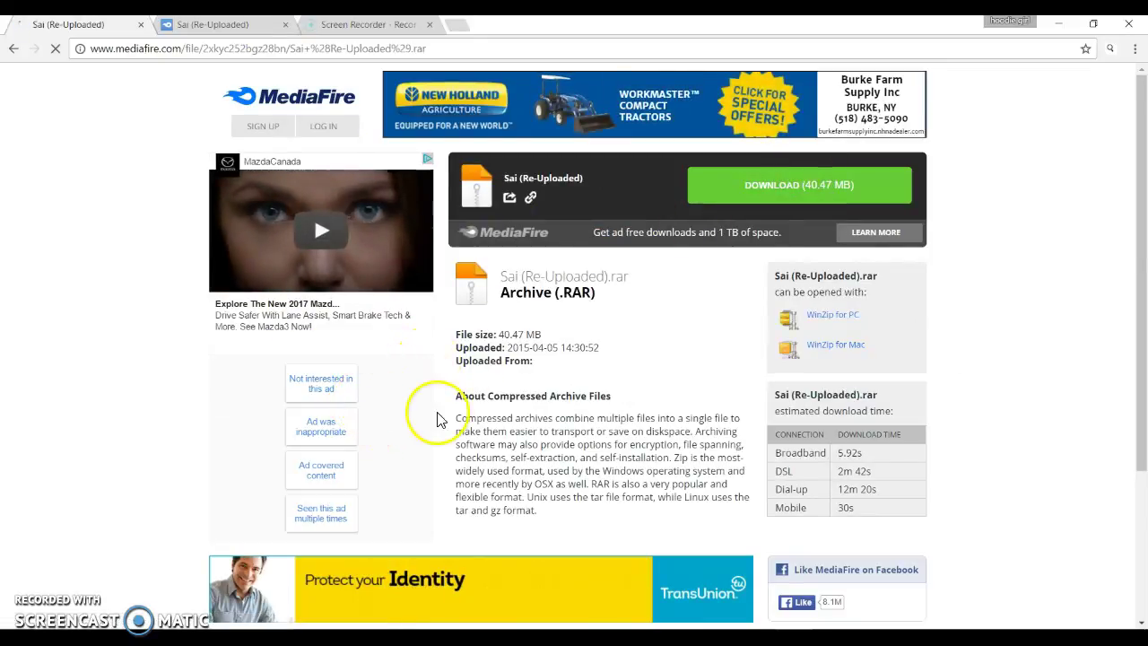
left_click(314, 383)
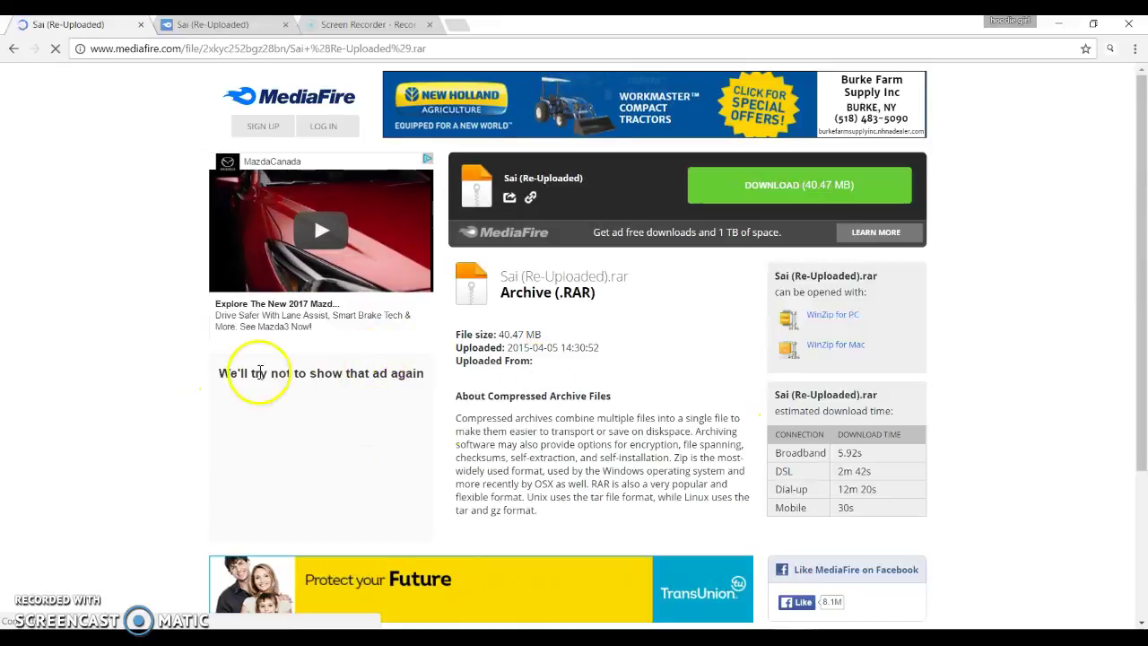
Examine the MediaFire page for Sai (Re-Uploaded).rar, including its download option, file details and WinZip links
scroll(436, 371, "down", 1)
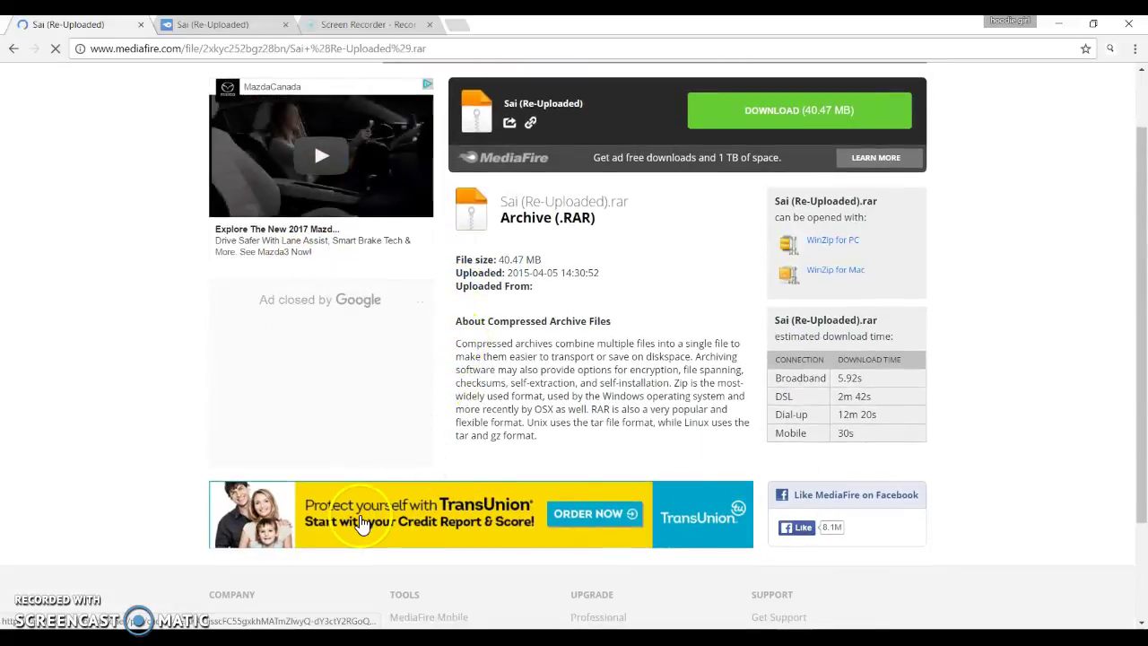
scroll(545, 430, "down", 3)
scroll(545, 431, "up", 4)
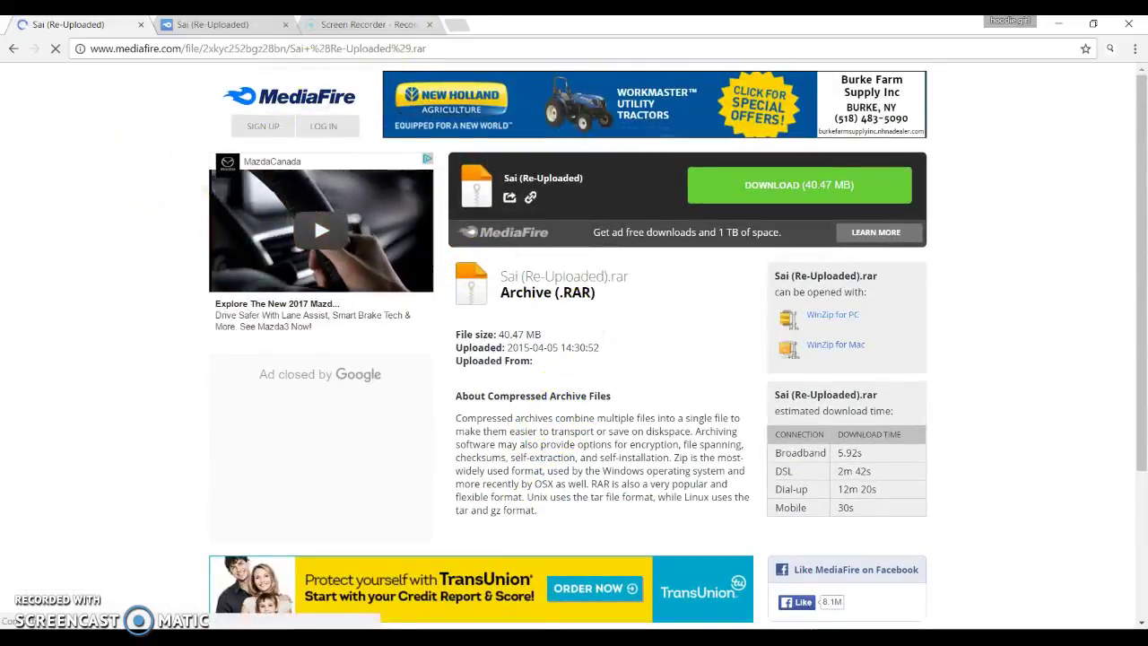
scroll(605, 308, "down", 1)
scroll(605, 308, "up", 1)
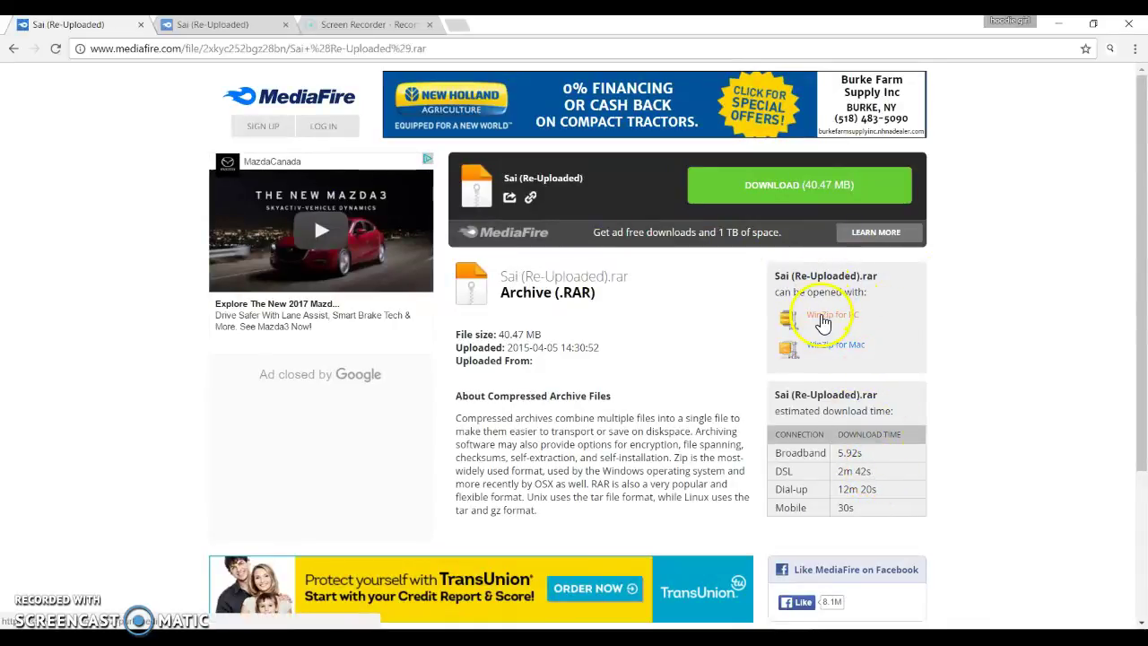
scroll(1000, 347, "down", 3)
scroll(1005, 348, "up", 3)
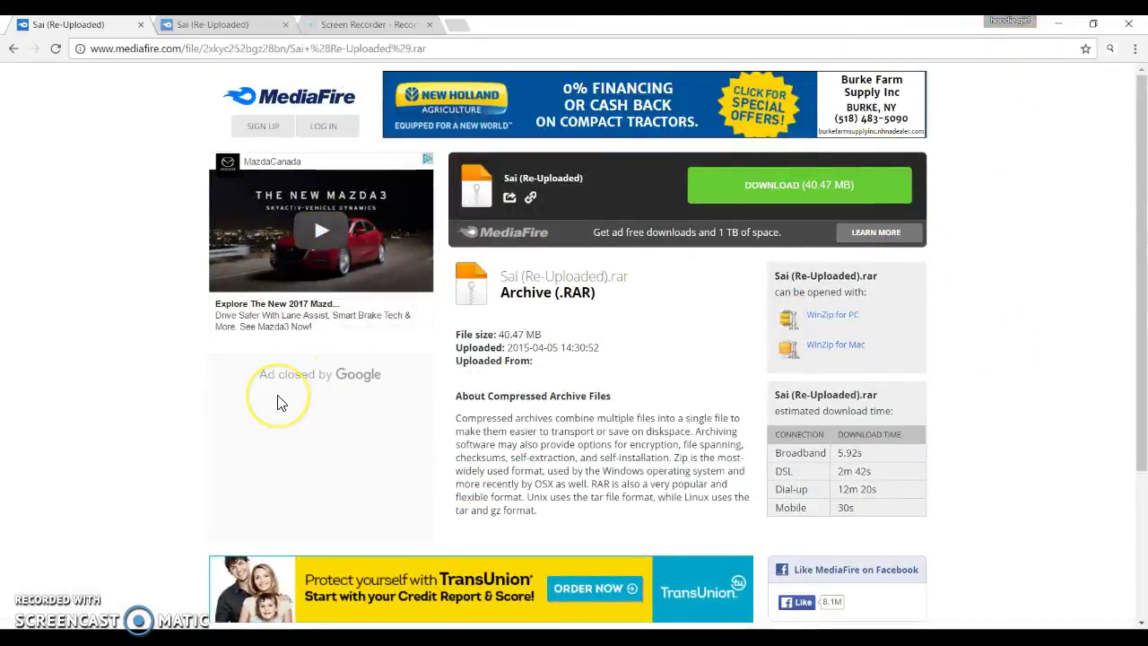
scroll(574, 375, "down", 5)
scroll(569, 371, "up", 5)
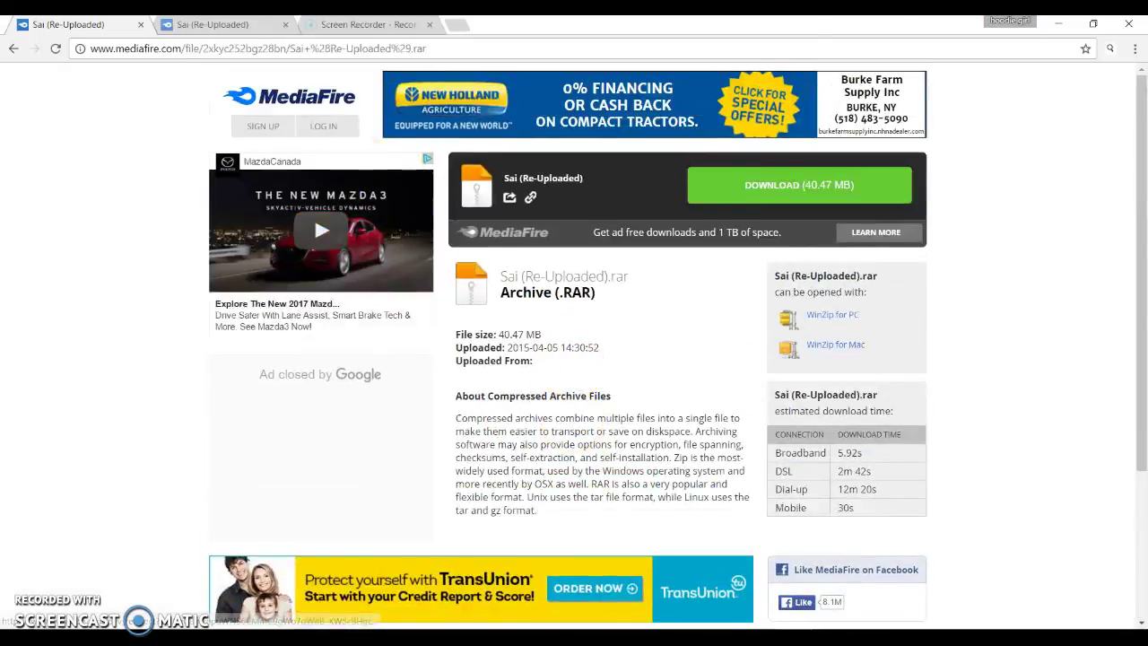
scroll(321, 224, "down", 1)
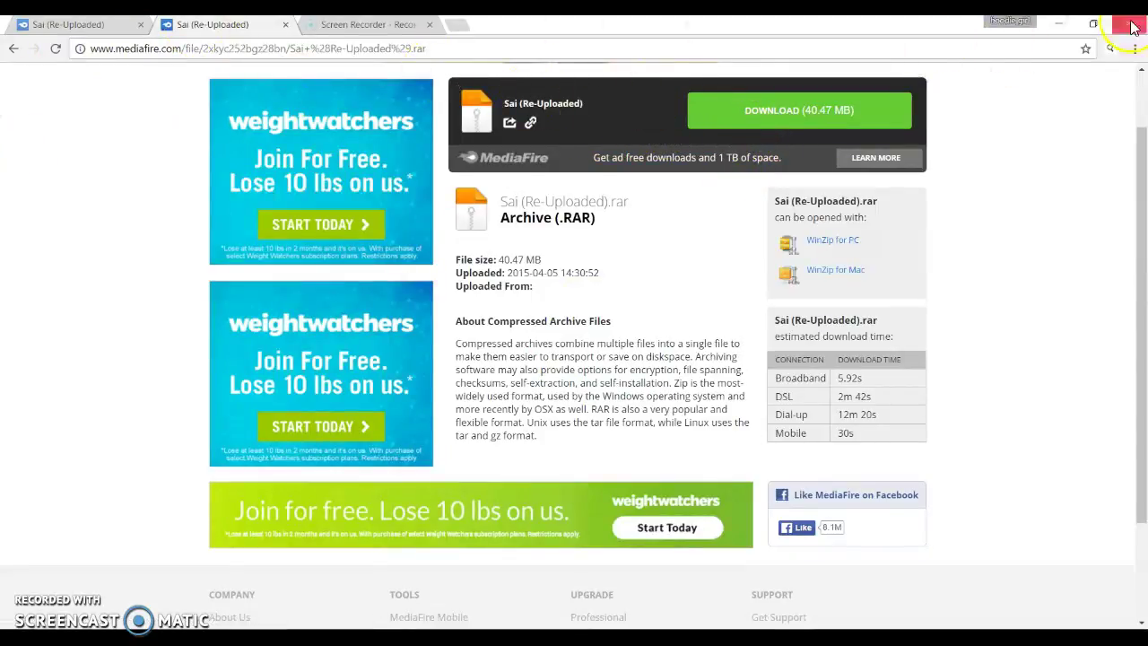
Switch to PaintTool SAI and undo the face's red fill and the selection around it
left_click(1064, 25)
scroll(493, 228, "down", 1)
scroll(493, 228, "up", 3)
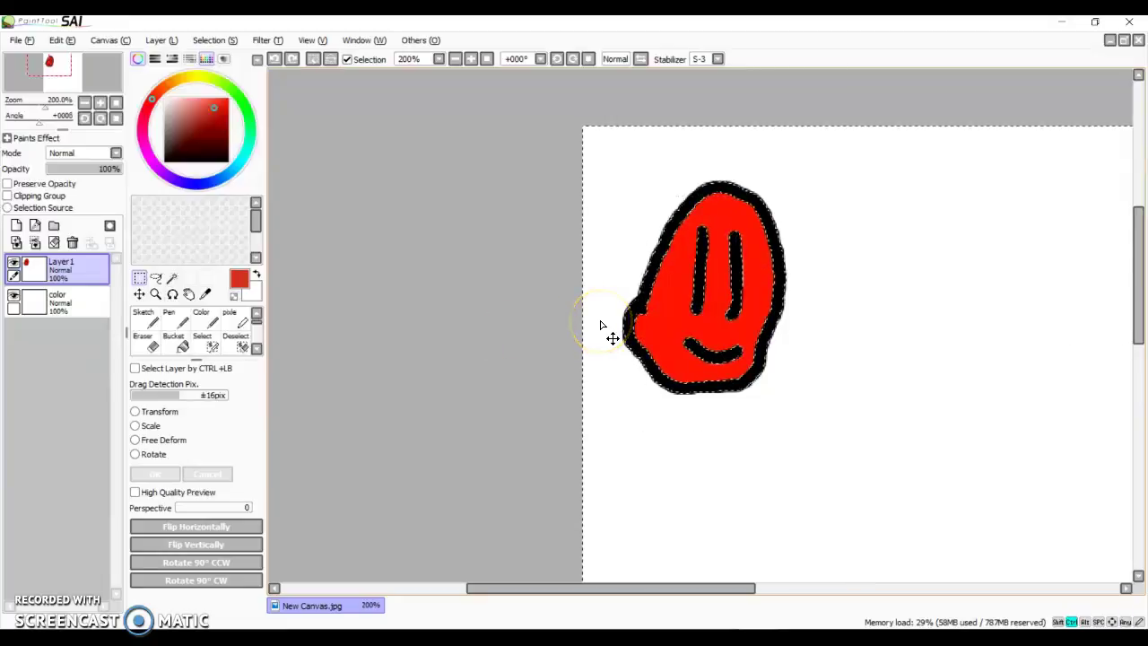
key("ctrl+z")
key("ctrl+z")
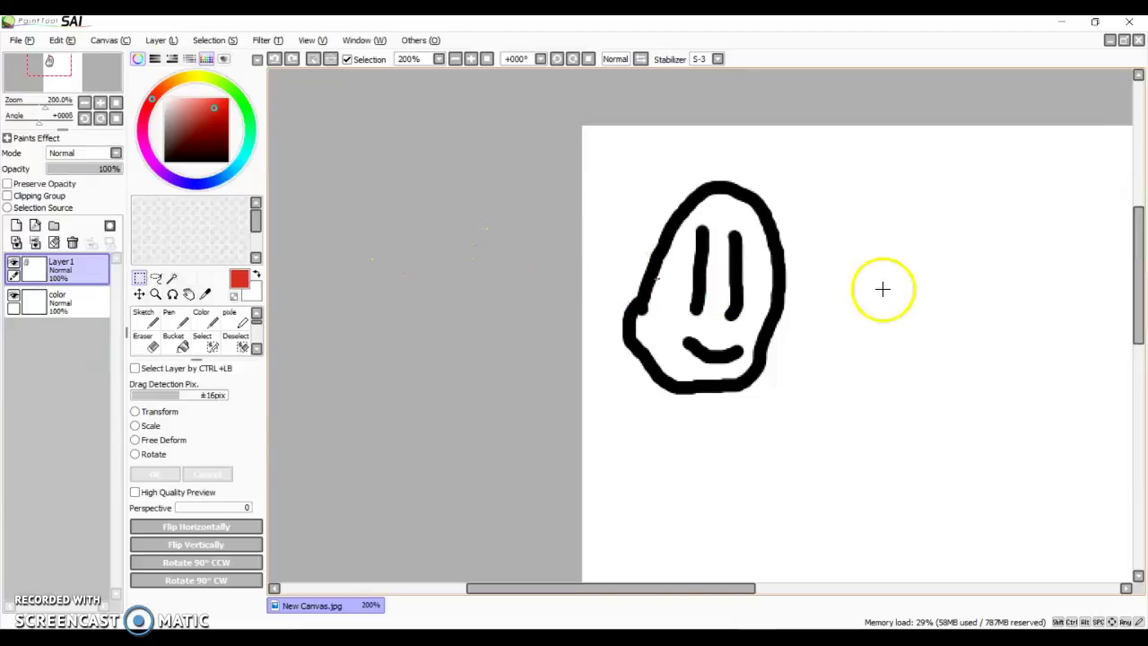
Activate the Pen tool and set the drawing color to black
left_click(170, 319)
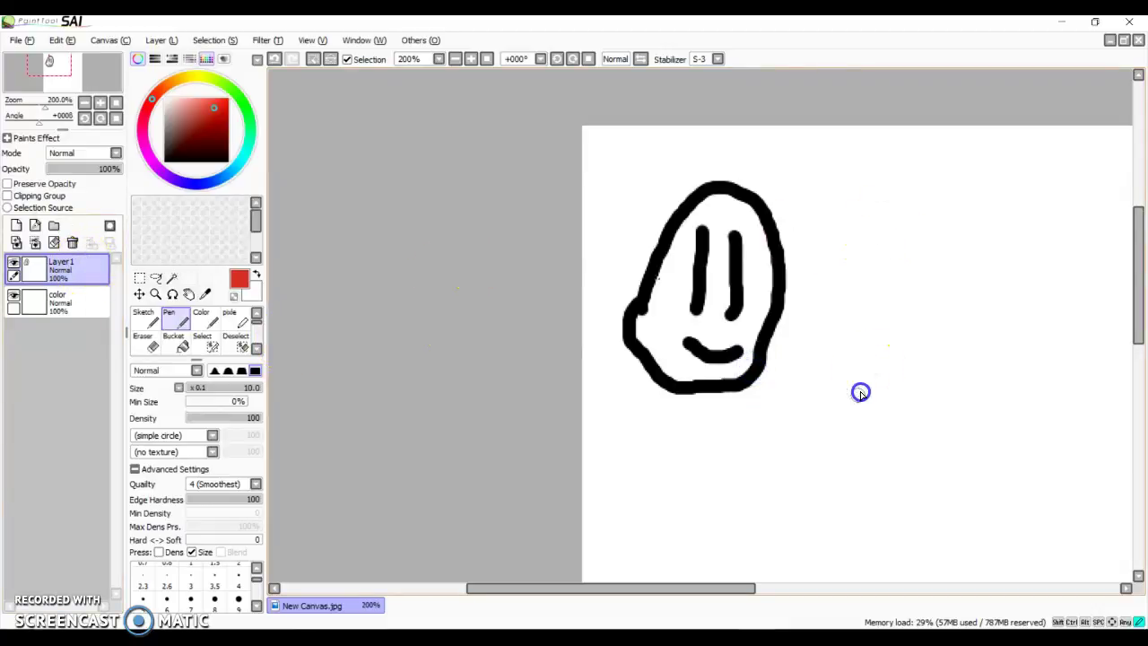
left_click(165, 162)
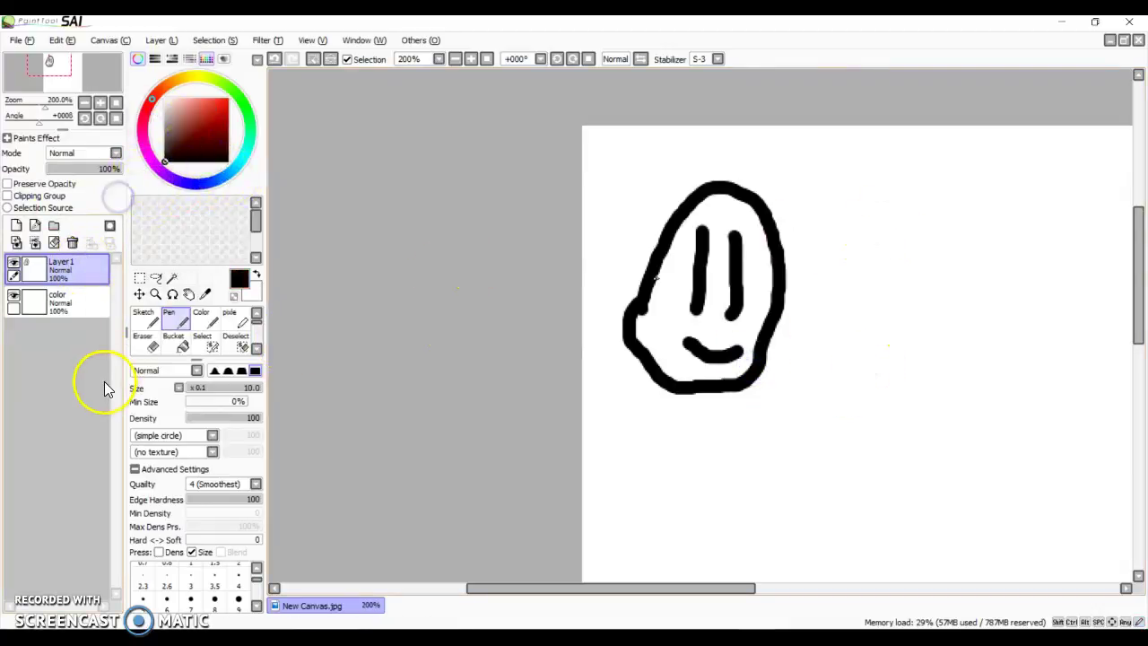
left_click(171, 314)
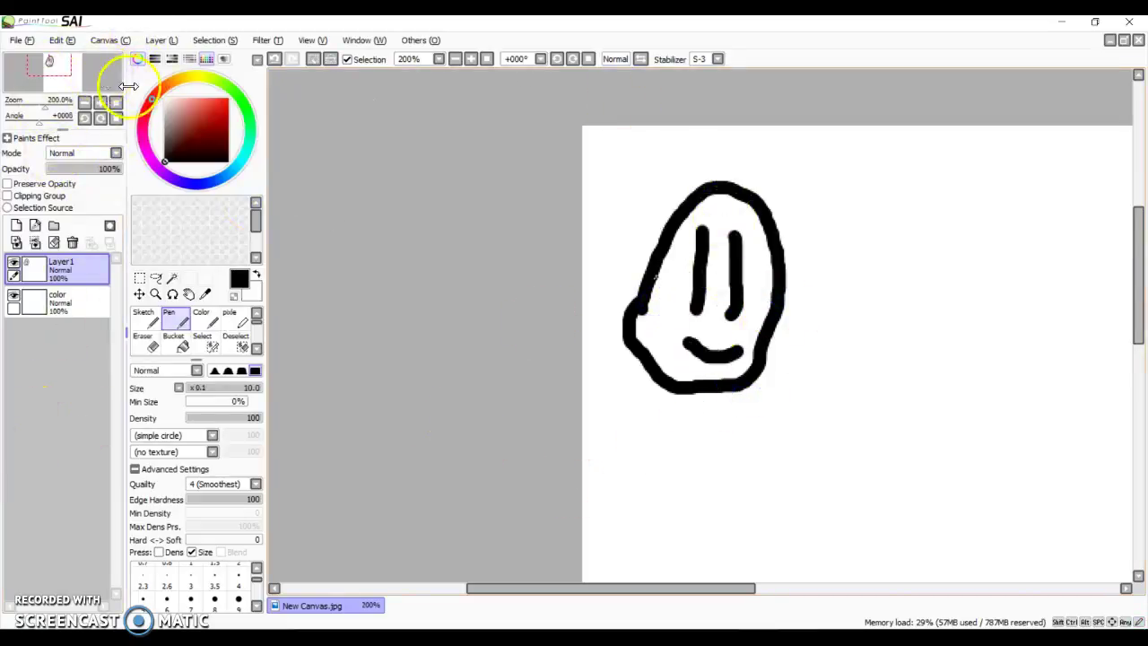
Clear the New Canvas.jpg drawing from the workspace
mouse_move(56, 67)
left_mouse_down()
mouse_move(63, 95)
mouse_move(57, 79)
left_mouse_up()
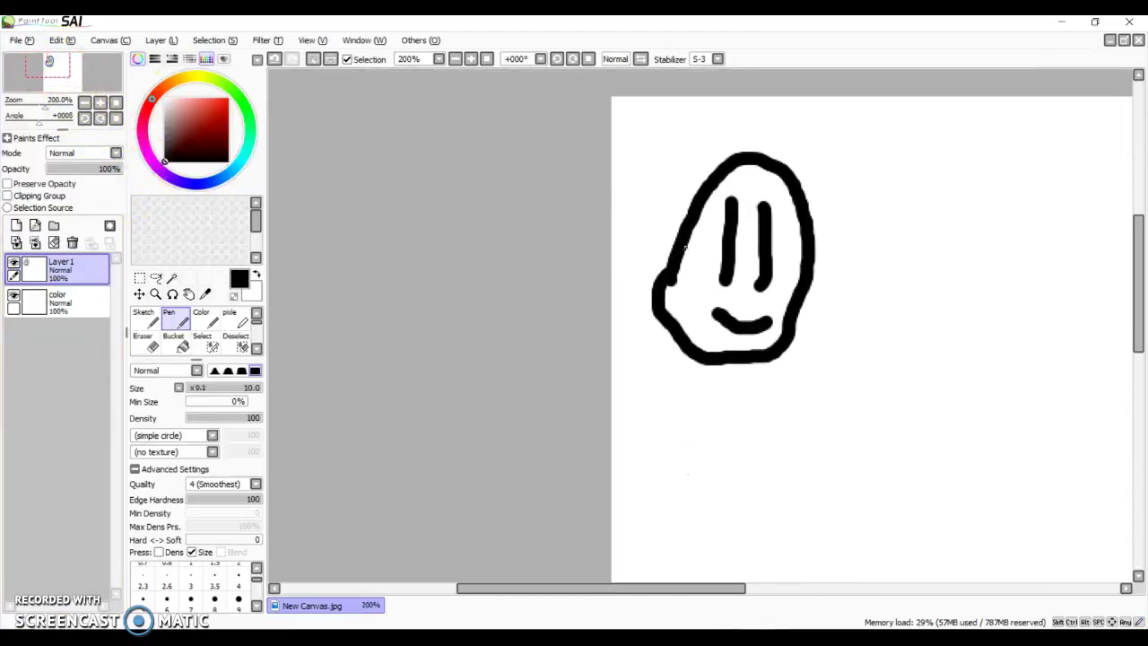
key("ctrl+w")
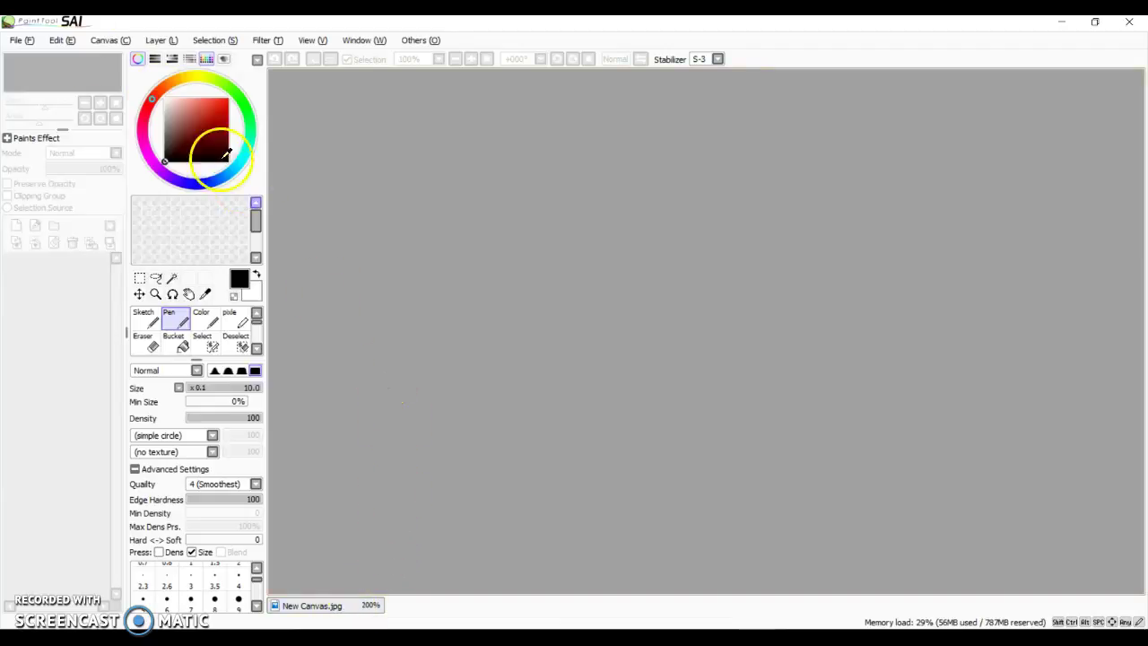
Create a new 512 x 512 pixel canvas with a resolution of 72 pixel/inch
left_click(23, 41)
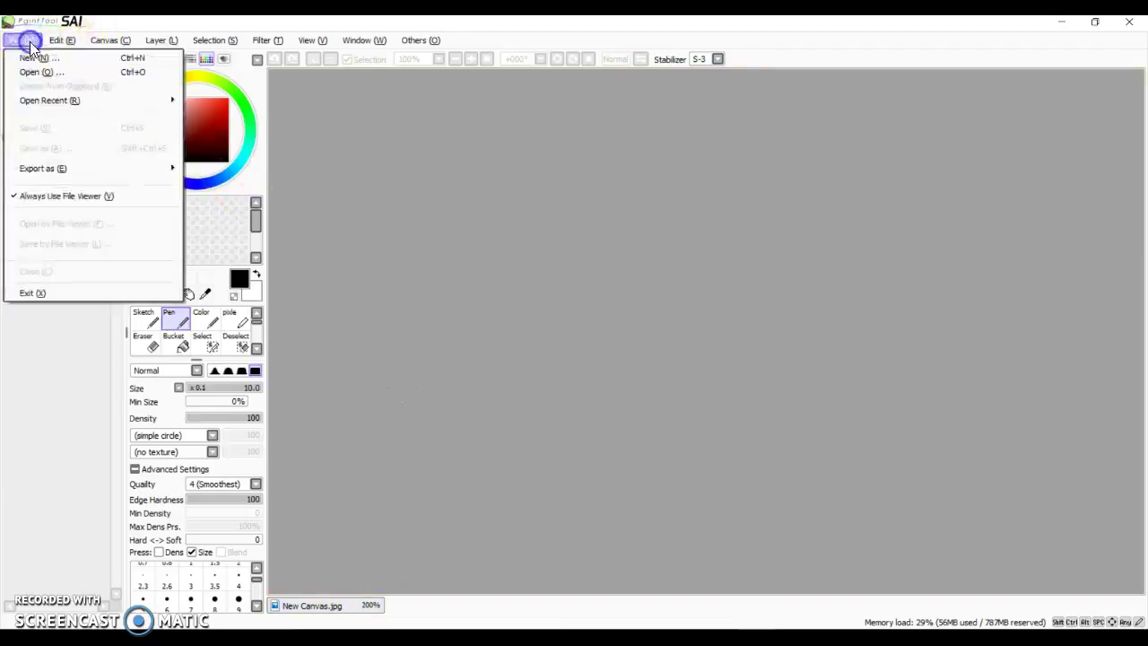
left_click(533, 146)
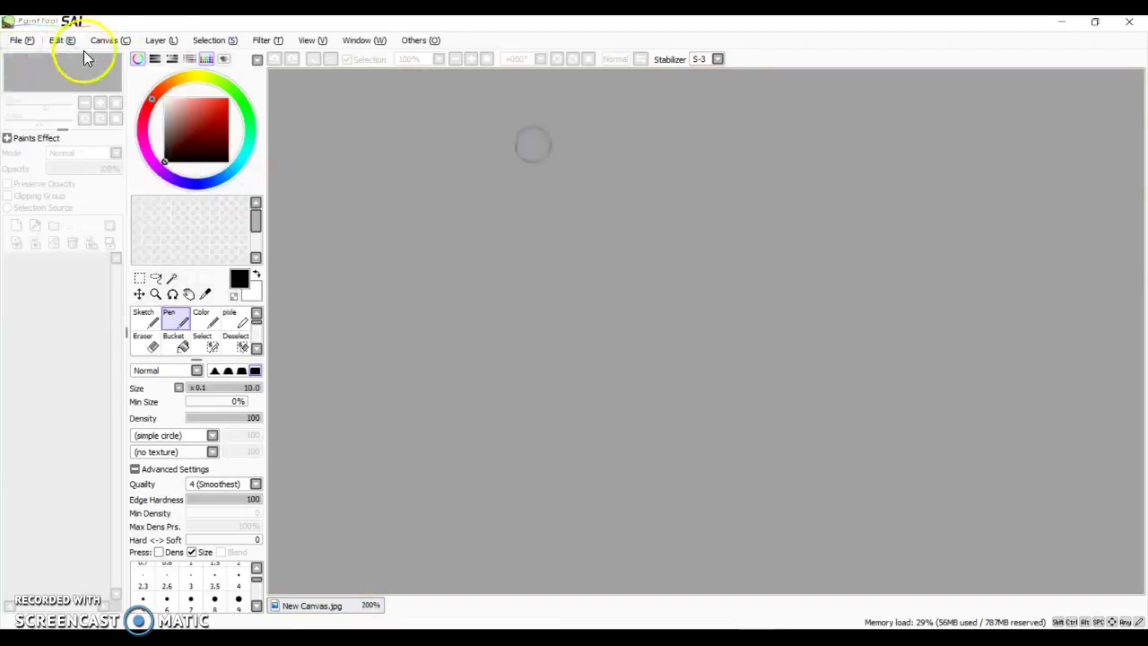
left_click(27, 40)
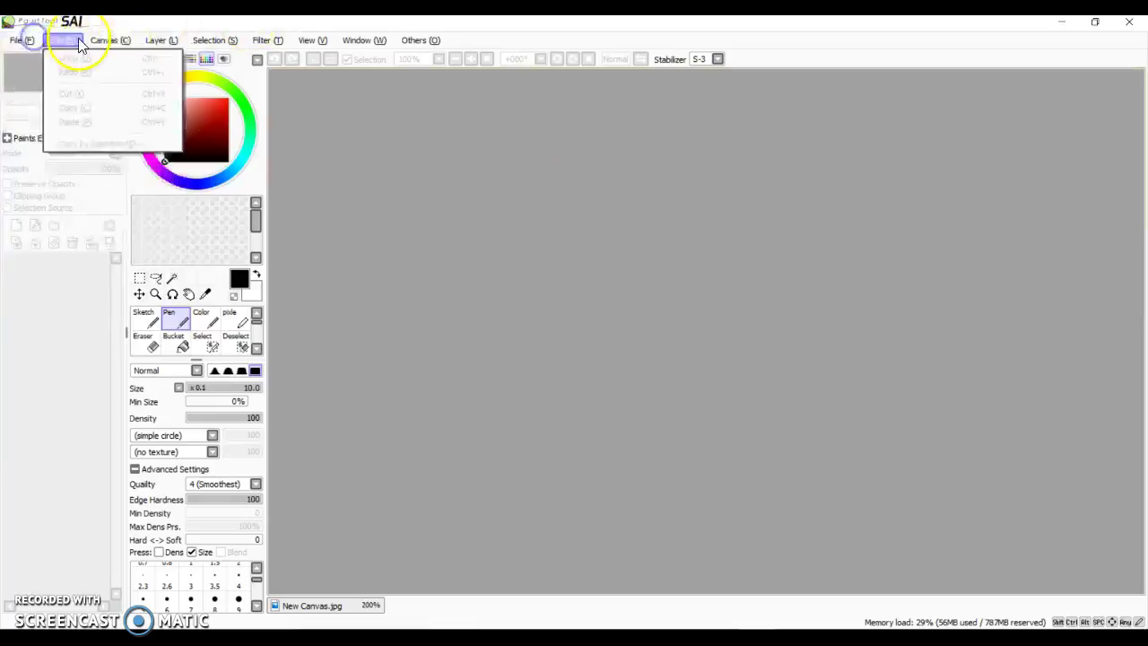
mouse_move(422, 41)
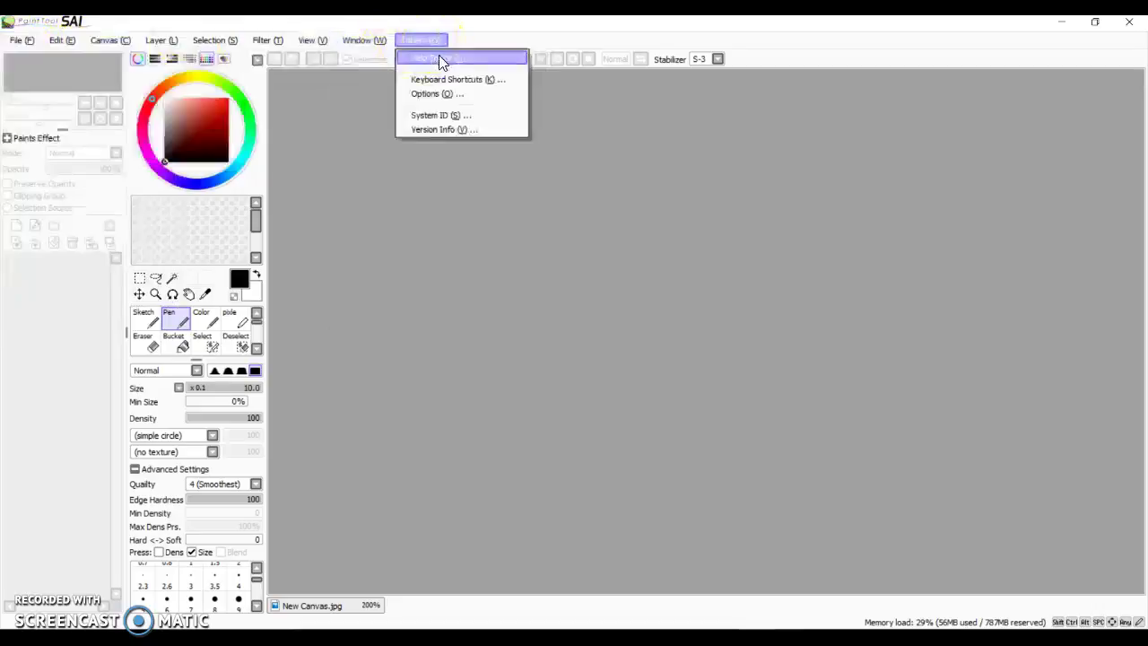
left_click(34, 56)
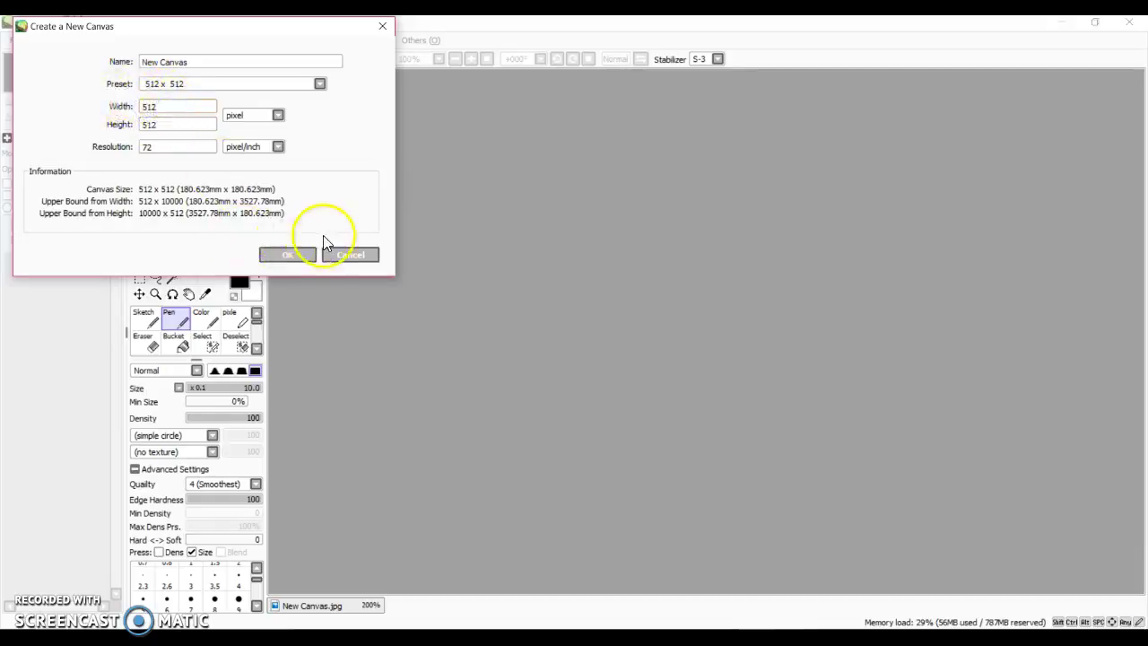
left_click(281, 255)
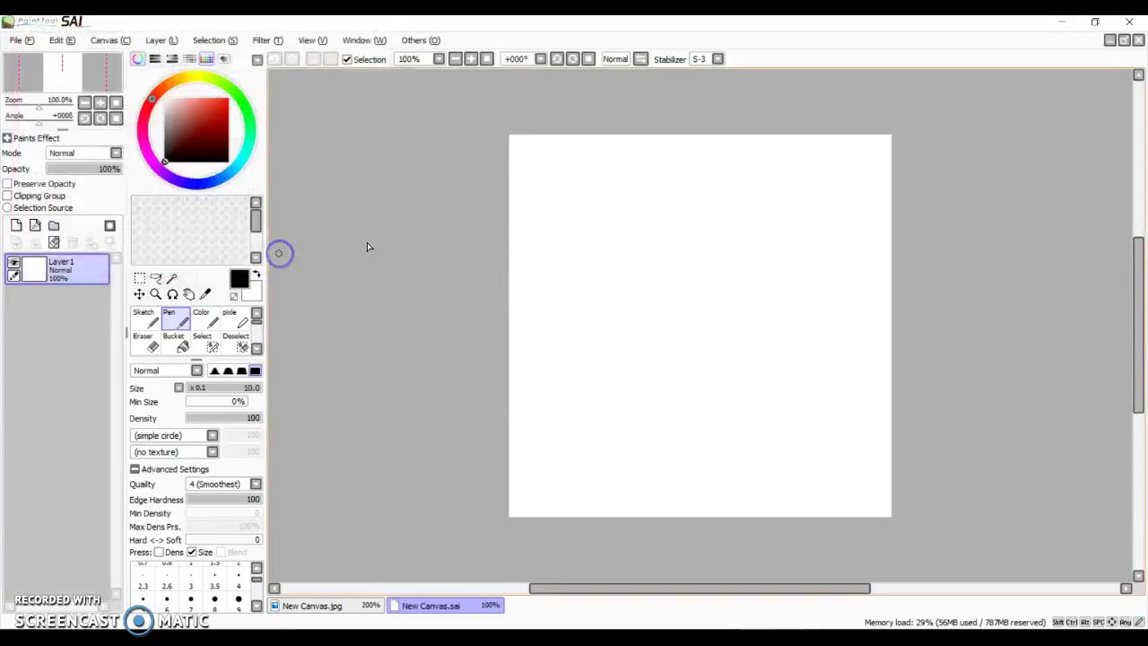
Try two short black pen strokes on the blank canvas and undo them
left_click_drag(588, 263, 579, 316)
left_click_drag(627, 269, 626, 296)
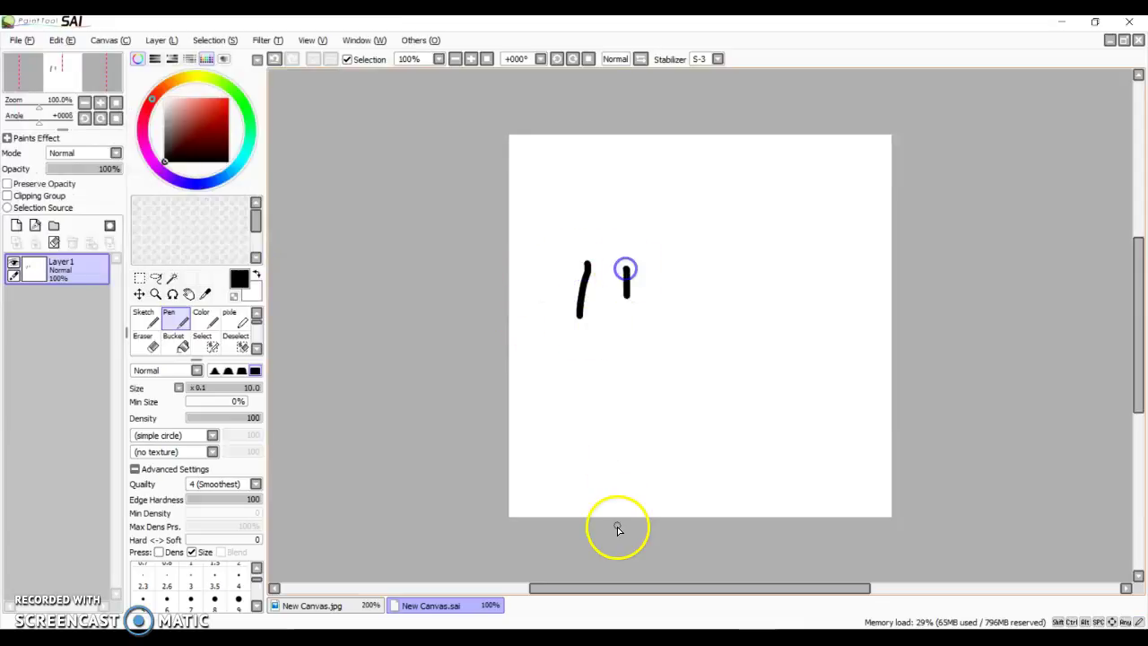
key("ctrl+z")
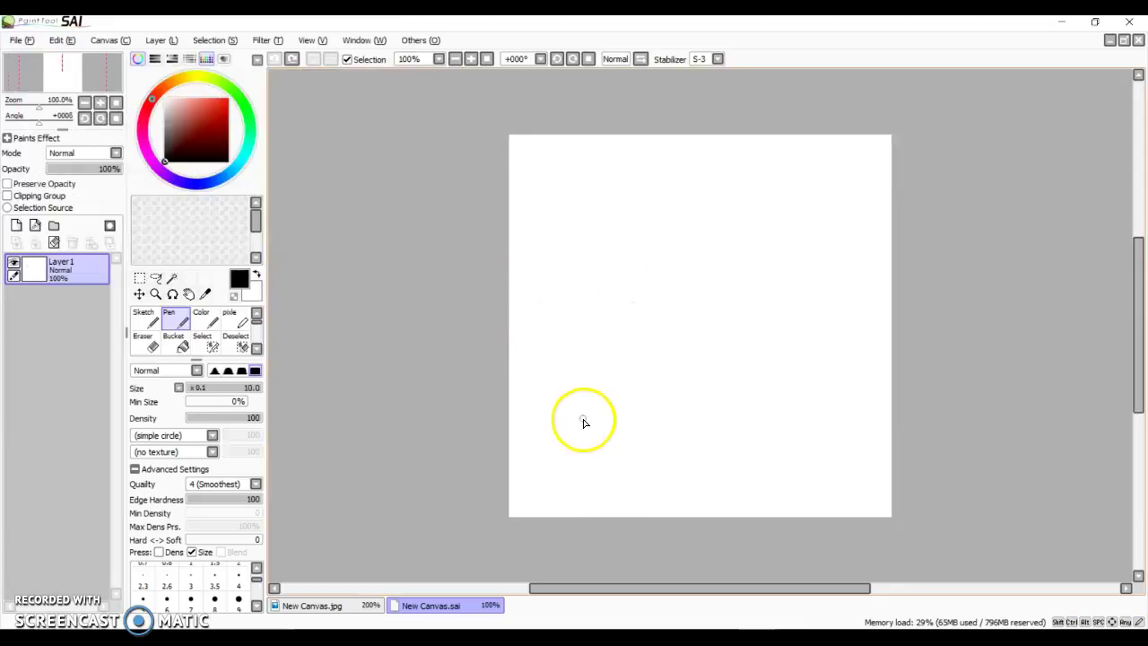
Draw a simple black face with two tall vertical lines for eyes and a closed, smiling mouth beneath them
scroll(585, 421, "down", 3)
scroll(584, 423, "up", 4)
scroll(584, 422, "up", 1)
scroll(584, 422, "down", 4)
scroll(584, 422, "up", 3)
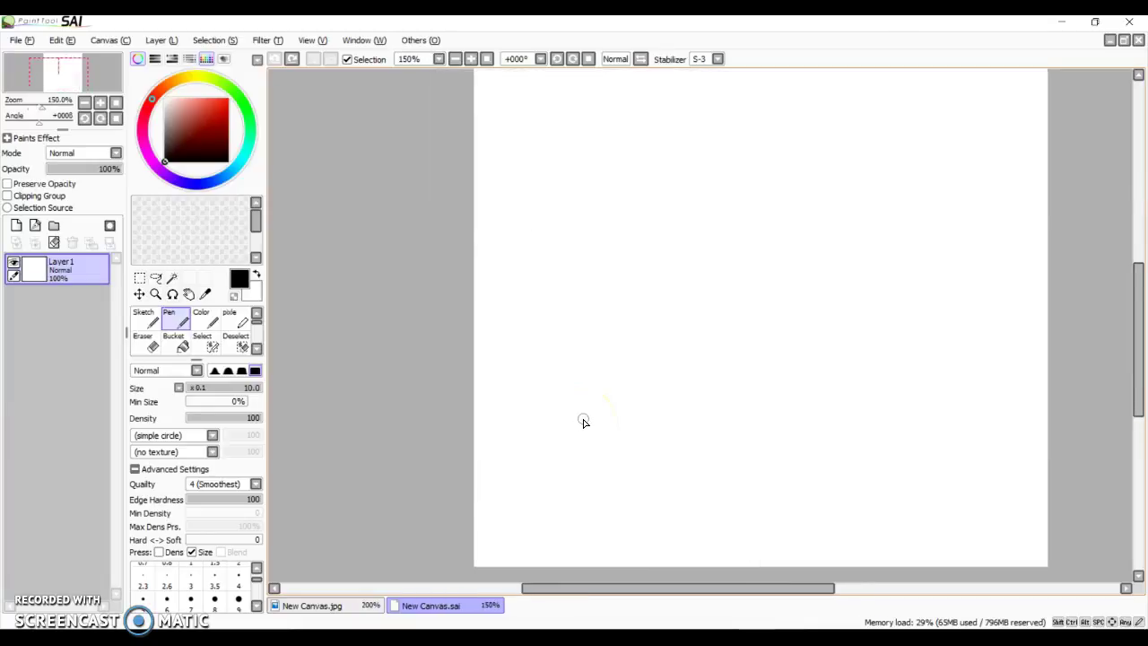
scroll(584, 422, "down", 1)
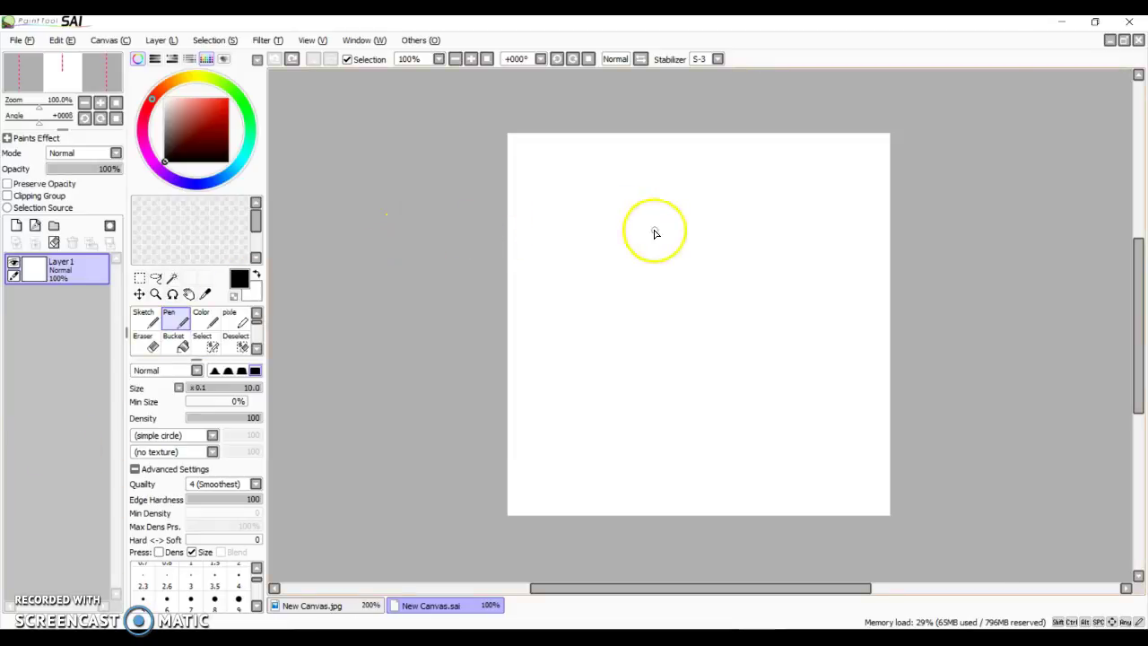
scroll(654, 232, "up", 2)
scroll(654, 232, "up", 1)
left_click_drag(565, 189, 556, 314)
left_click_drag(538, 360, 540, 384)
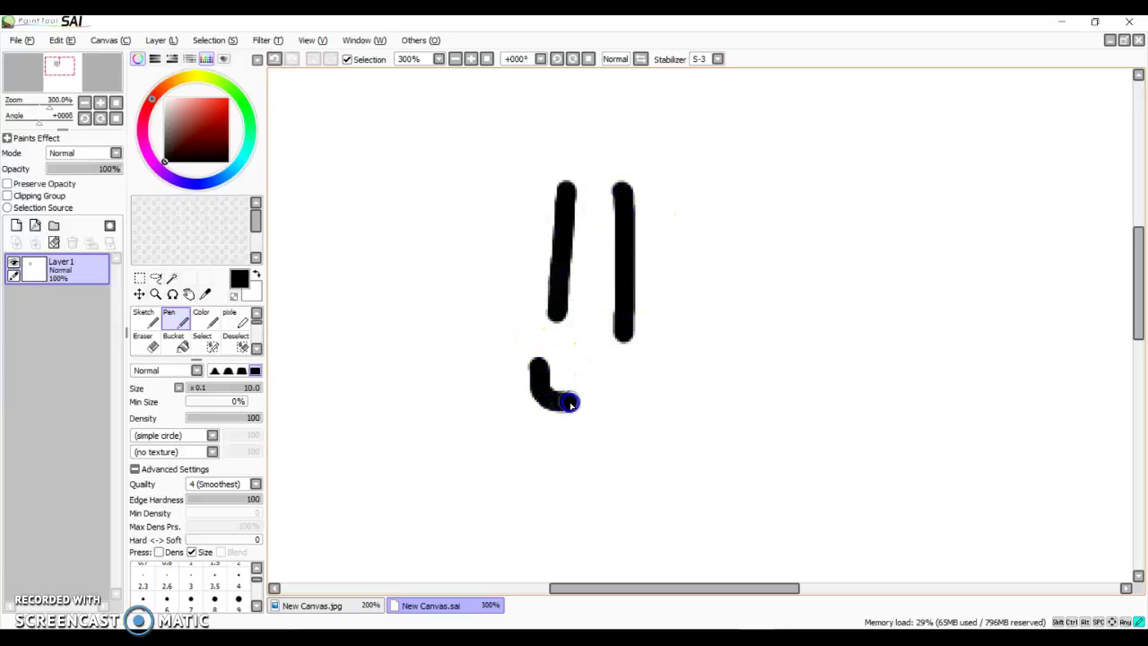
mouse_move(526, 410)
left_mouse_down()
mouse_move(532, 376)
mouse_move(596, 372)
mouse_move(502, 364)
left_mouse_up()
Try the Sketch brush with two thick curved black strokes and gray dots to the right of the face
scroll(502, 363, "up", 7)
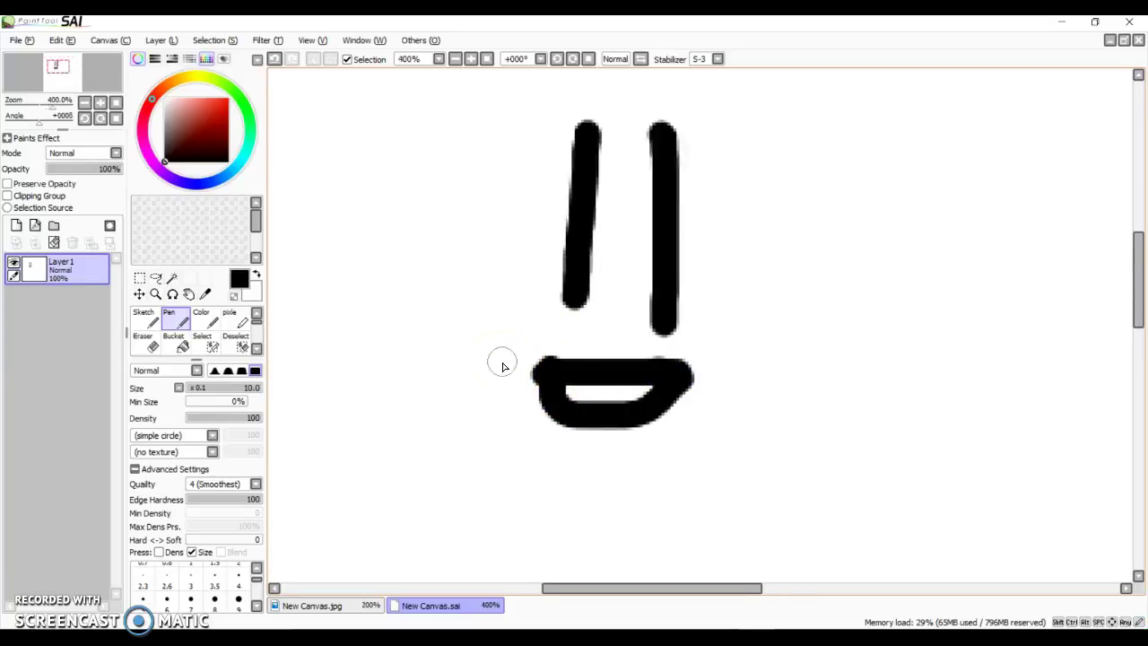
scroll(503, 374, "down", 7)
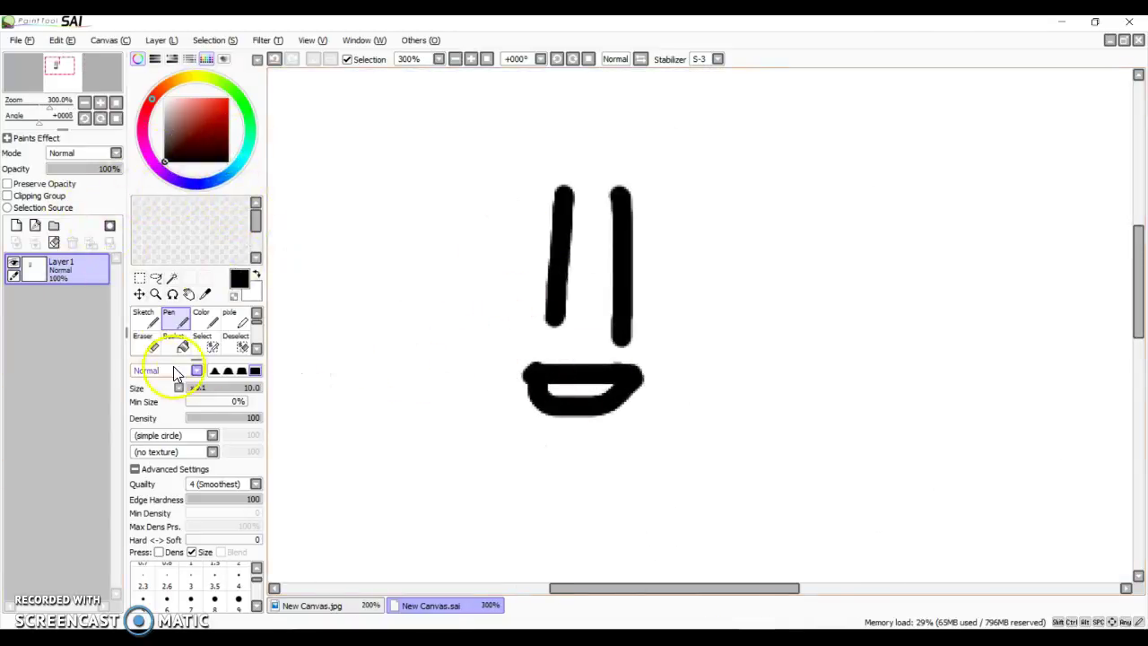
left_click(145, 318)
mouse_move(1003, 85)
left_mouse_down()
mouse_move(983, 238)
mouse_move(955, 292)
left_mouse_up()
mouse_move(953, 128)
left_mouse_down()
mouse_move(893, 182)
mouse_move(876, 278)
mouse_move(818, 384)
mouse_move(736, 387)
left_mouse_up()
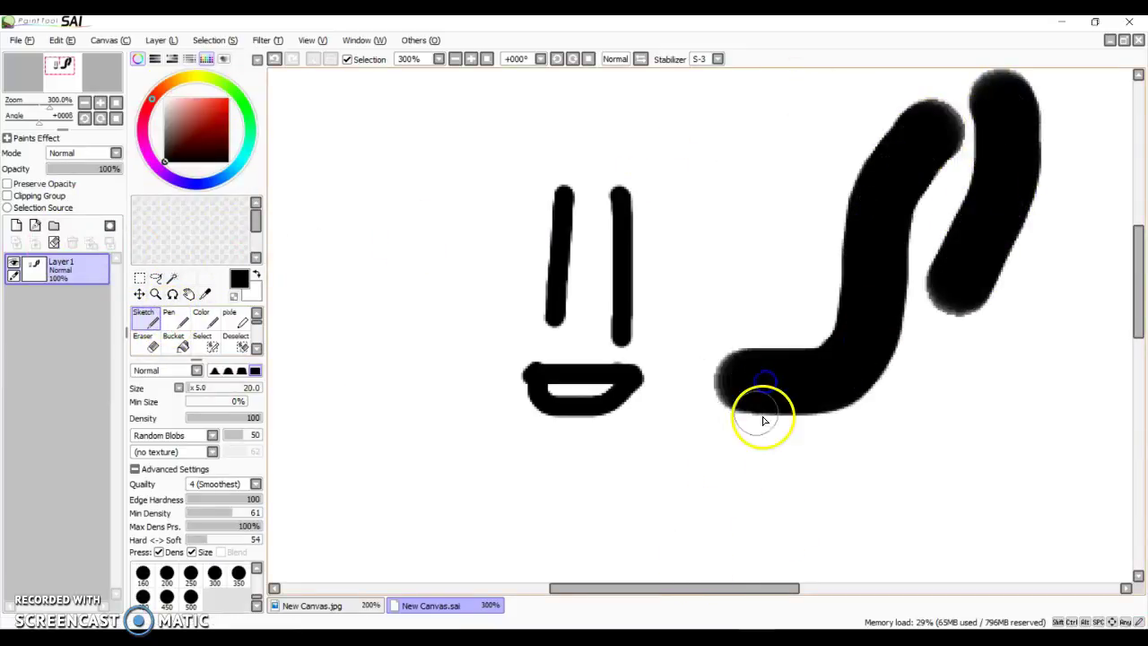
left_click(837, 482)
left_click(933, 442)
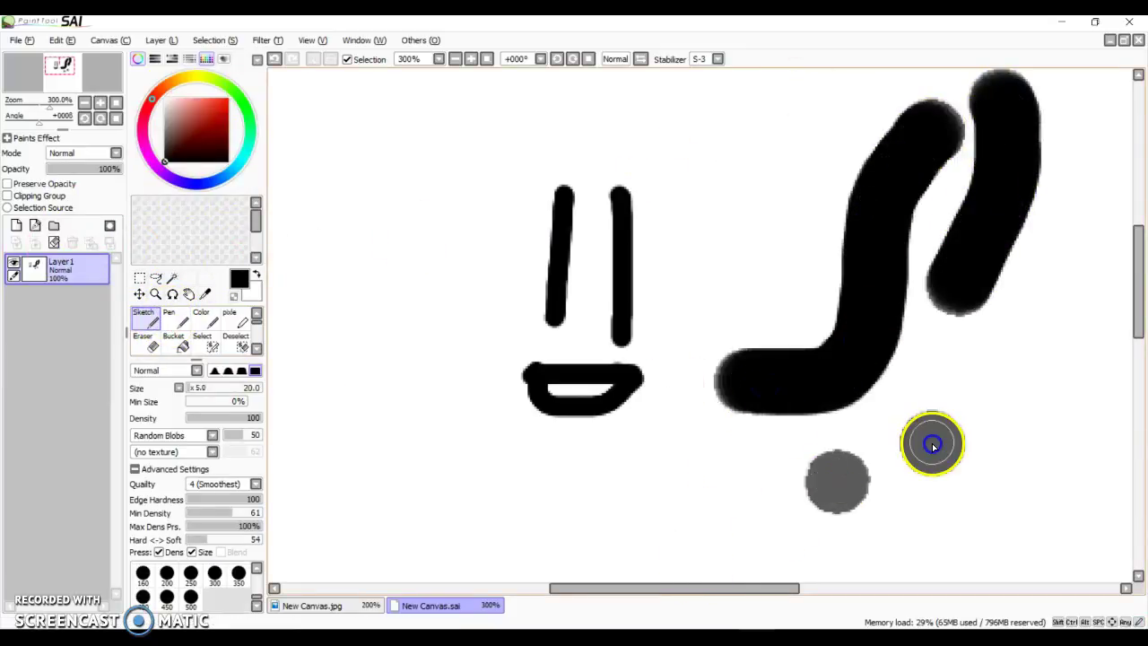
left_click(988, 367)
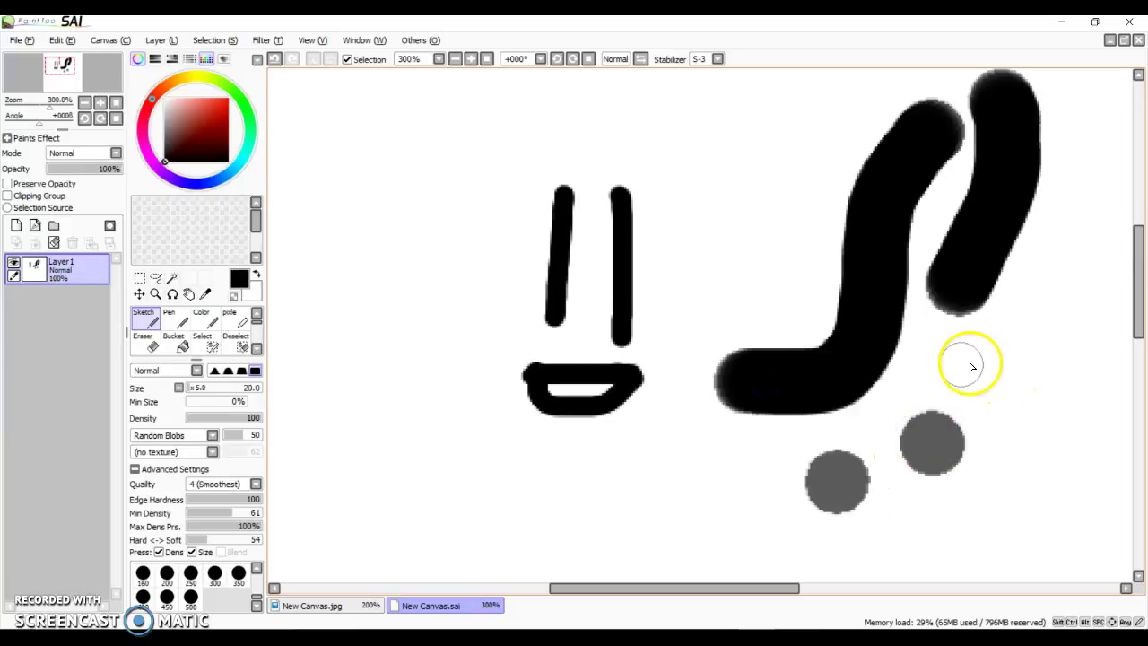
left_click(873, 367)
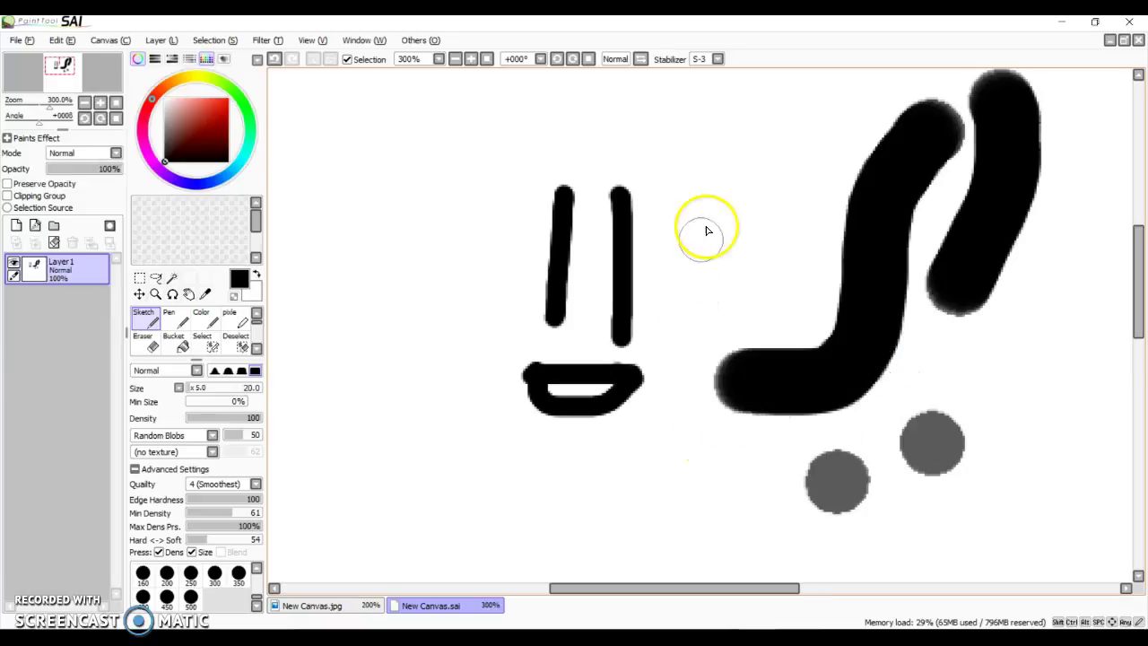
Add more Sketch brush dabs above and beside the face and a thick stroke touching the left eye
left_click_drag(721, 237, 721, 199)
left_click(805, 107)
left_click(406, 101)
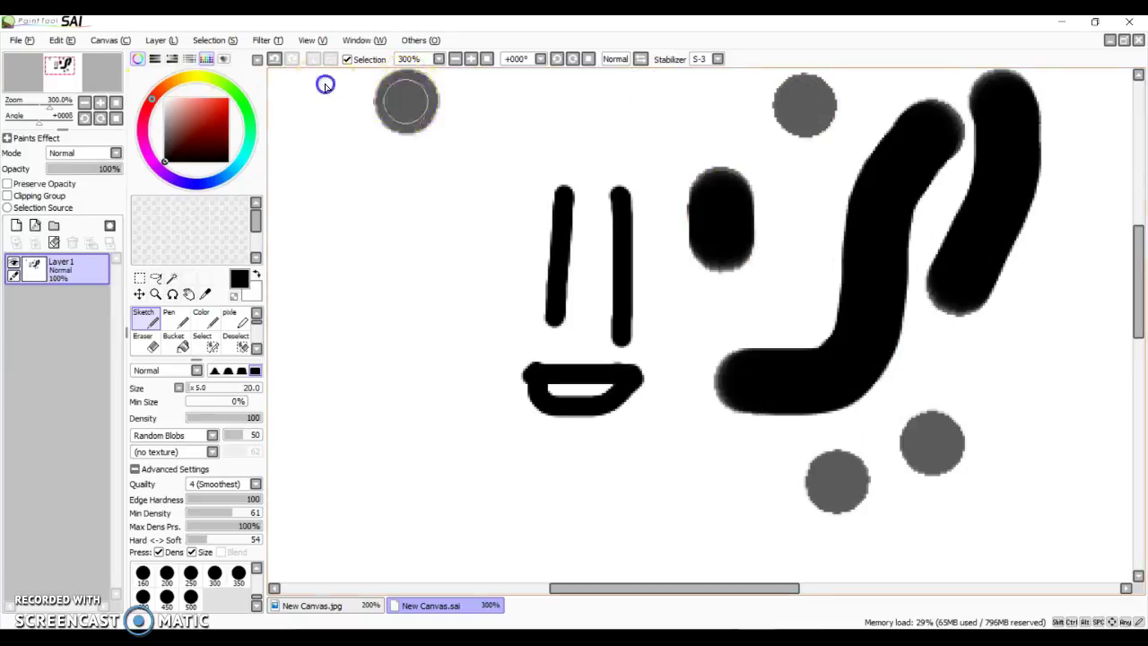
left_click(380, 298)
mouse_move(404, 275)
left_mouse_down()
mouse_move(525, 288)
mouse_move(372, 323)
left_mouse_up()
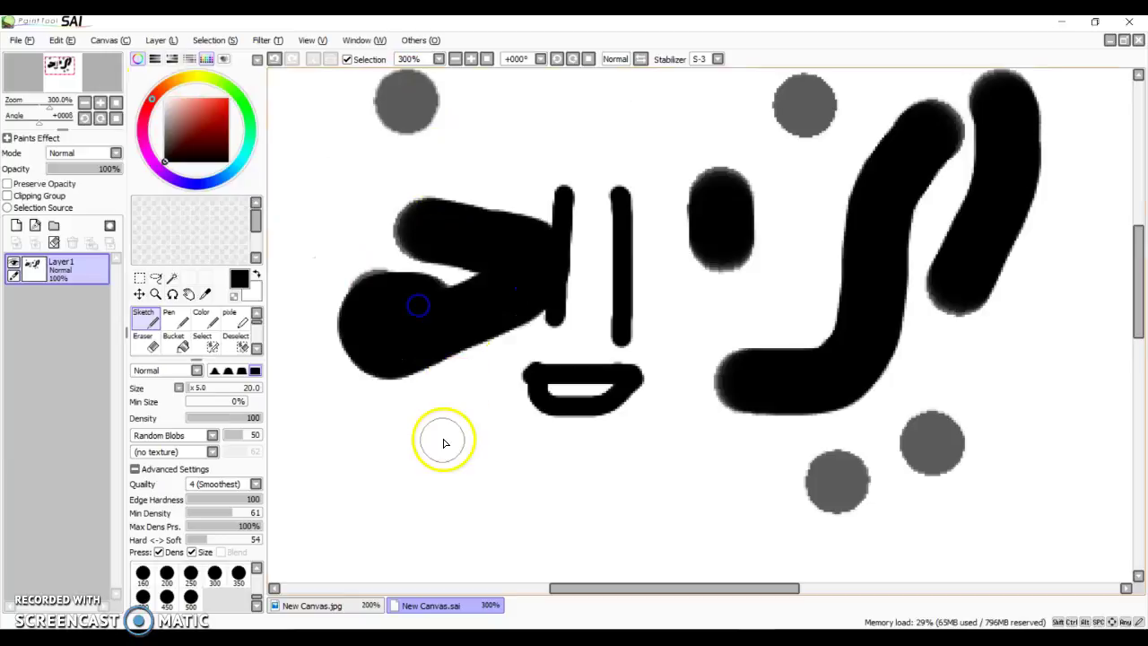
Undo the Sketch brush dabs and strokes around the face
key("ctrl+z")
key("ctrl+z")
key("ctrl+z")
key("ctrl+z")
key("ctrl+z")
key("ctrl+z")
key("ctrl+z")
key("ctrl+z")
key("ctrl+z")
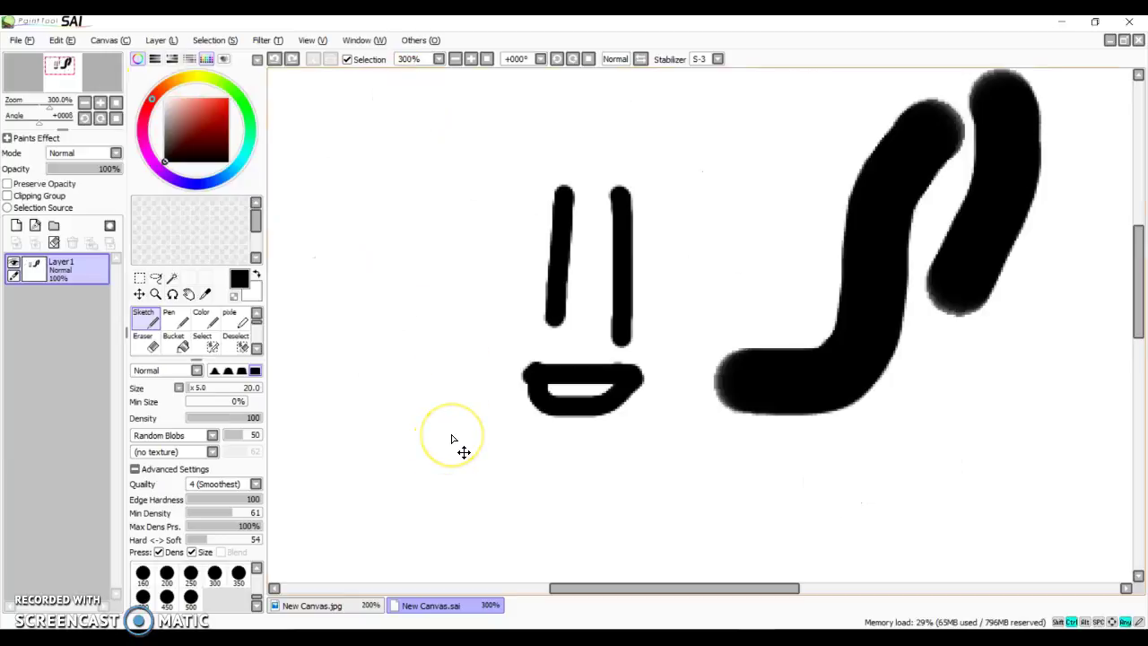
Test the Sketch brush again with gray dots and a thick stroke right of the face, and undo them
left_click(733, 301)
left_click(937, 210)
mouse_move(820, 313)
left_mouse_down()
mouse_move(892, 465)
mouse_move(924, 361)
mouse_move(942, 414)
mouse_move(933, 537)
left_mouse_up()
left_click(783, 152)
left_click(807, 292)
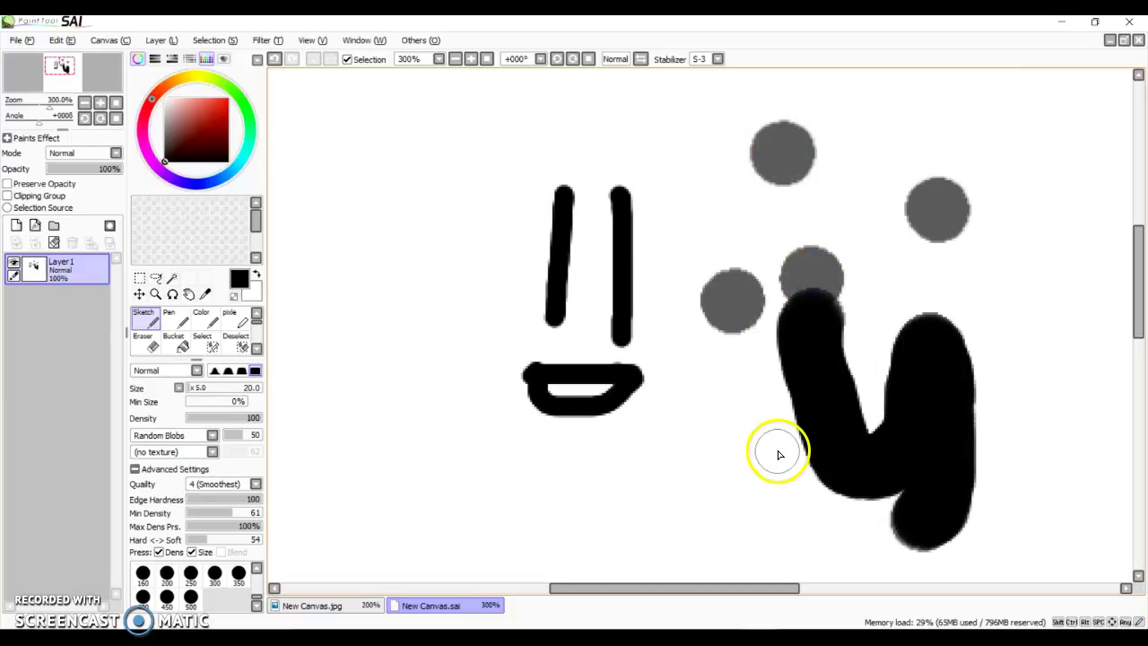
key("ctrl+z")
key("ctrl+z")
key("ctrl+z")
key("ctrl+z")
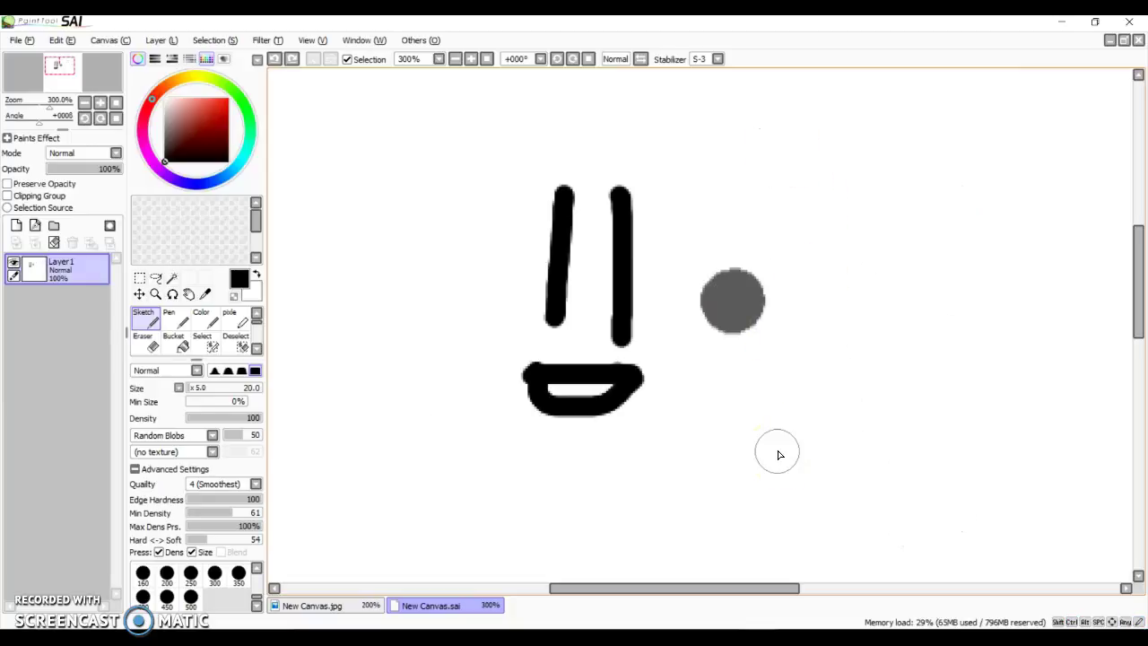
key("ctrl+z")
Set the stabilizer to S-7 and test it with a thick Sketch brush stroke right of the face
left_click(717, 59)
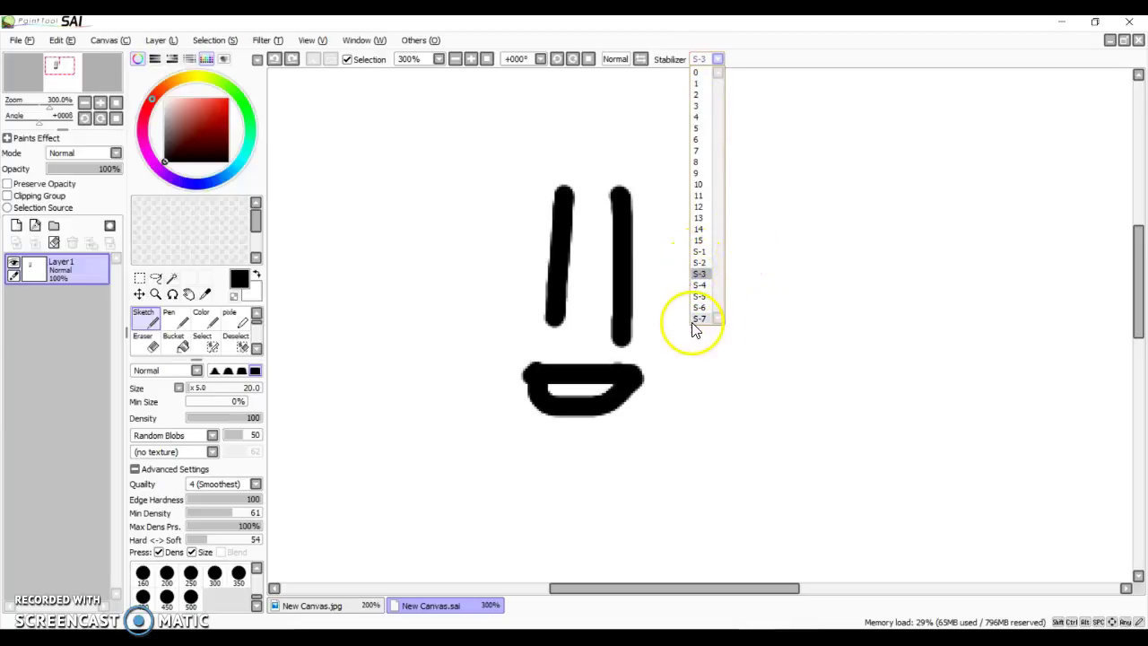
left_click(708, 320)
mouse_move(807, 184)
left_mouse_down()
mouse_move(825, 442)
mouse_move(810, 513)
mouse_move(799, 332)
mouse_move(1007, 135)
mouse_move(862, 133)
left_mouse_up()
Set the stabilizer to 13 and test it with a long, winding Sketch brush stroke beside the face
left_click(717, 59)
left_click(697, 205)
mouse_move(687, 210)
left_mouse_down()
mouse_move(783, 218)
mouse_move(721, 197)
mouse_move(704, 289)
mouse_move(731, 417)
mouse_move(572, 560)
mouse_move(627, 625)
mouse_move(808, 521)
mouse_move(1023, 361)
mouse_move(1029, 298)
left_mouse_up()
Set the stabilizer to 0, test a stroke left of the face, and undo all the stabilizer test strokes
left_click(717, 59)
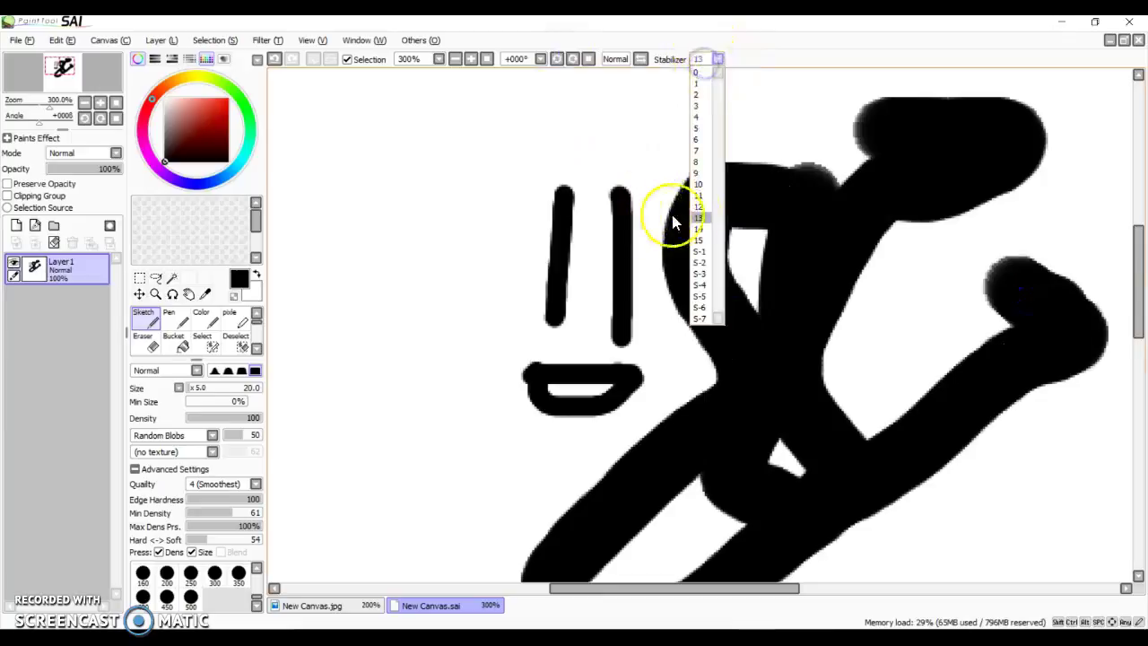
left_click(696, 72)
mouse_move(443, 187)
left_mouse_down()
mouse_move(421, 227)
mouse_move(392, 432)
mouse_move(517, 276)
mouse_move(579, 151)
mouse_move(478, 343)
mouse_move(416, 248)
left_mouse_up()
key("ctrl+z")
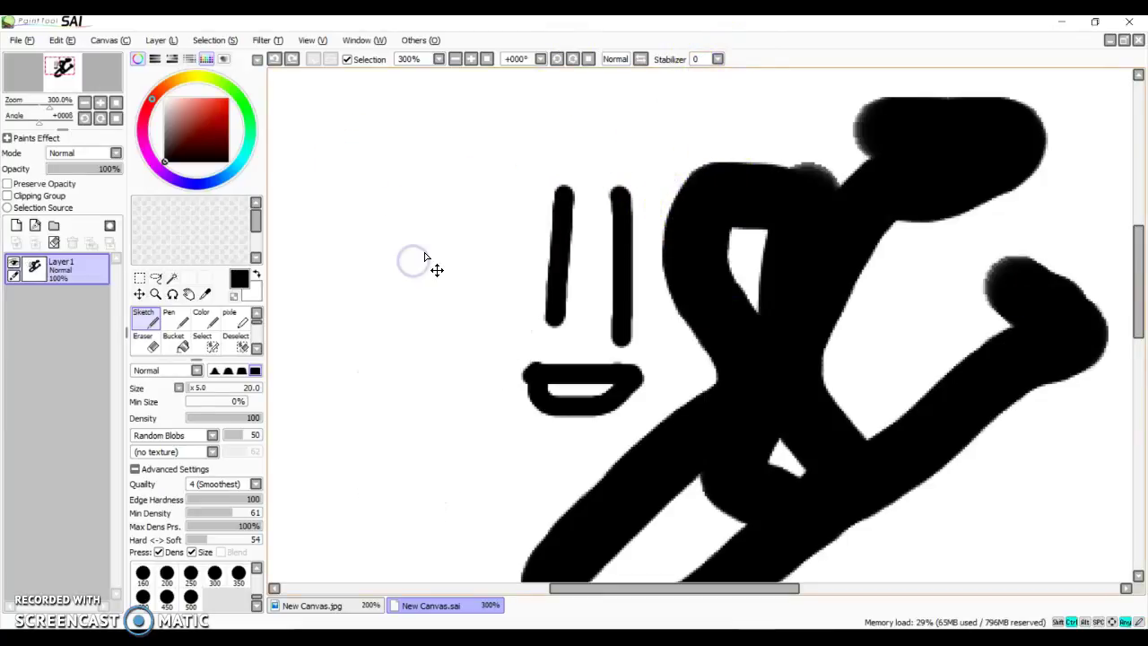
key("ctrl+z")
key("ctrl+z")
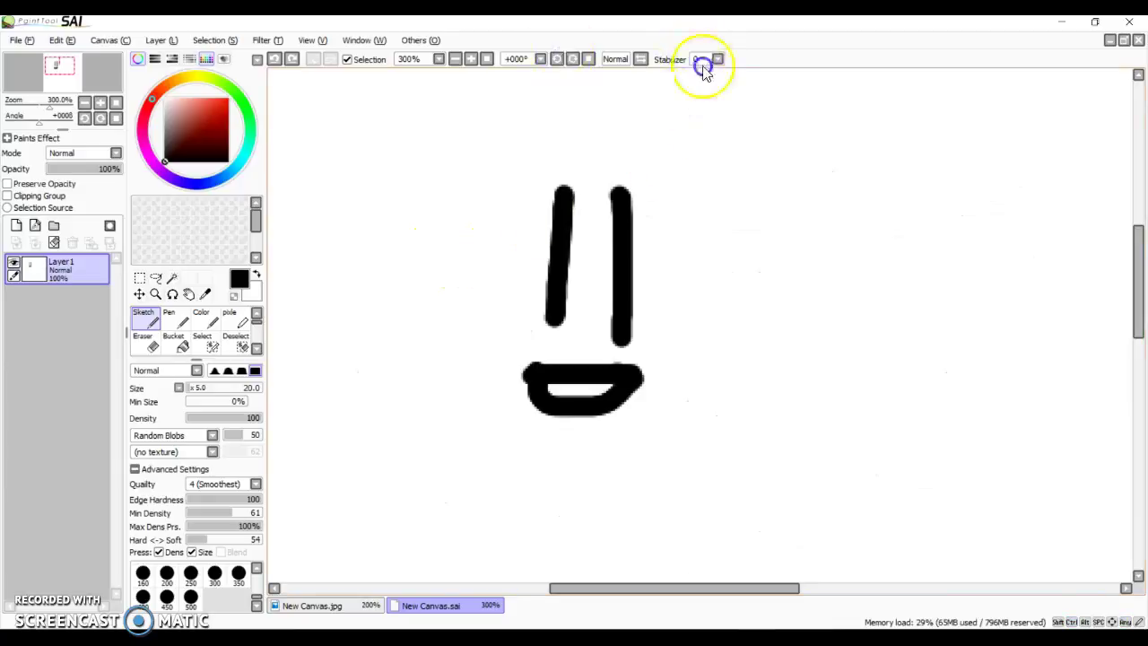
Set the stabilizer to S-7, test two long vertical strokes right of the face, and undo them
left_click(704, 72)
left_click(692, 320)
left_click_drag(887, 79, 869, 581)
left_click_drag(962, 206, 948, 608)
key("ctrl+z")
key("ctrl+z")
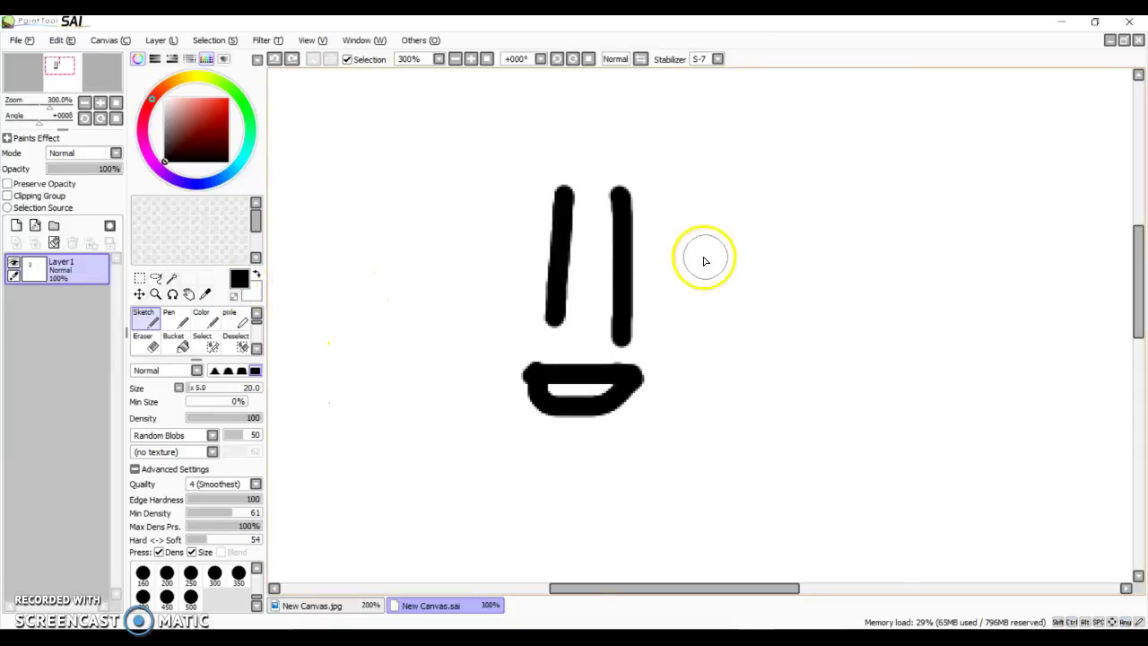
Dab a gray Sketch brush dot on each side of the eyes and undo both
scroll(704, 260, "up", 2)
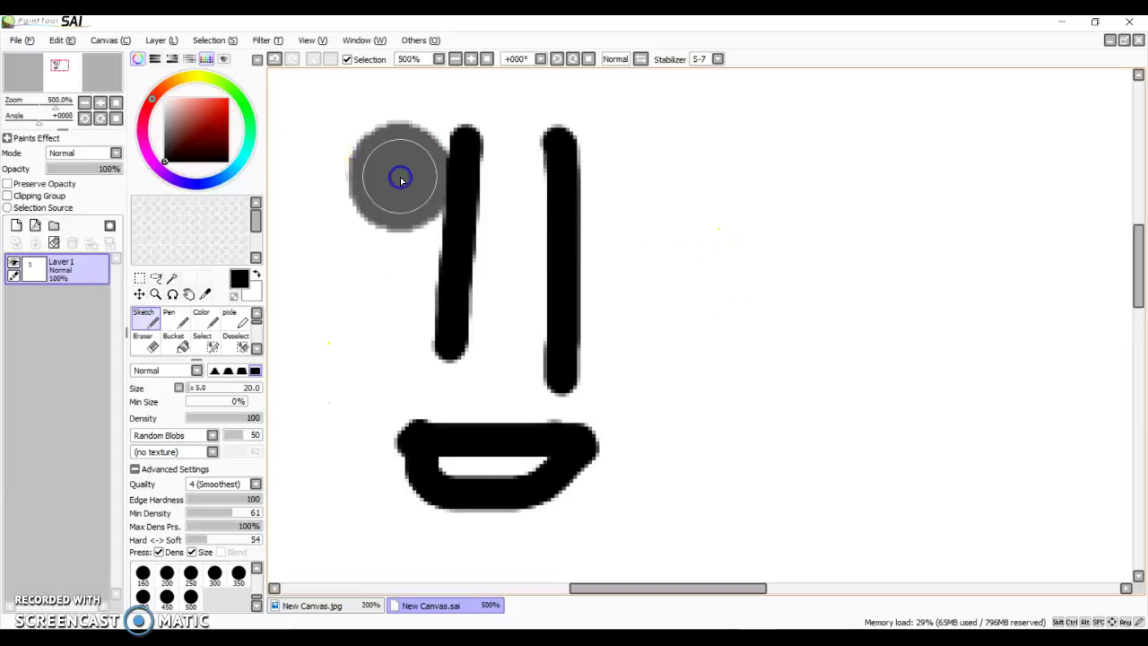
left_click(646, 212)
key("ctrl+z")
key("ctrl+z")
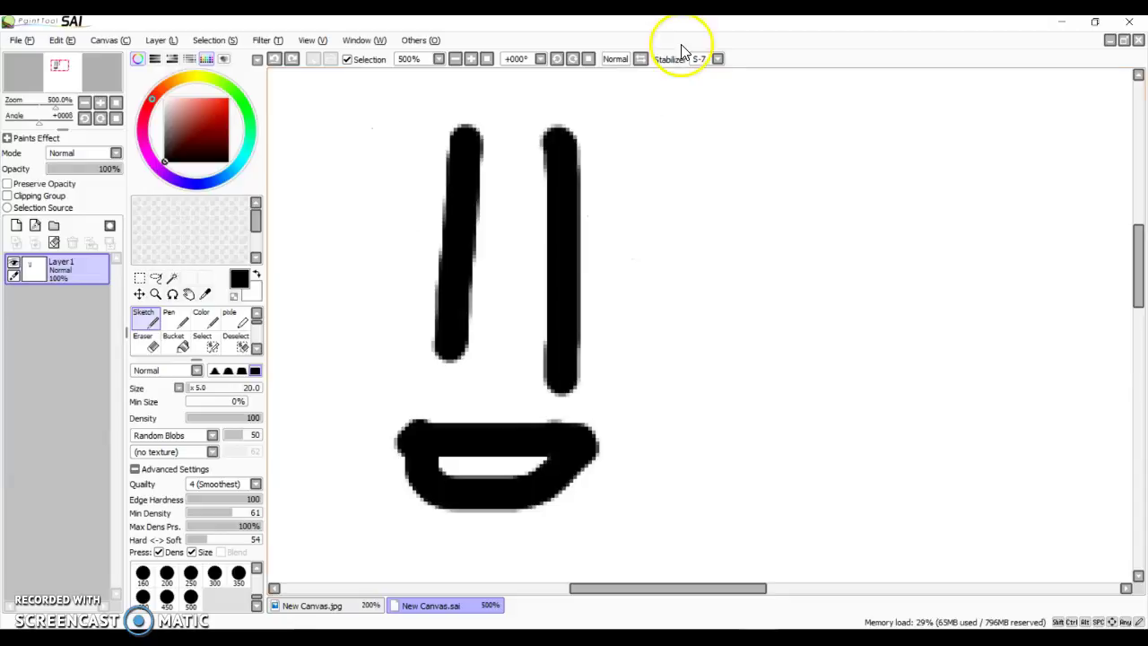
Set the stabilizer to S-3, test a Sketch brush stroke left of the face, and undo it
left_click(709, 58)
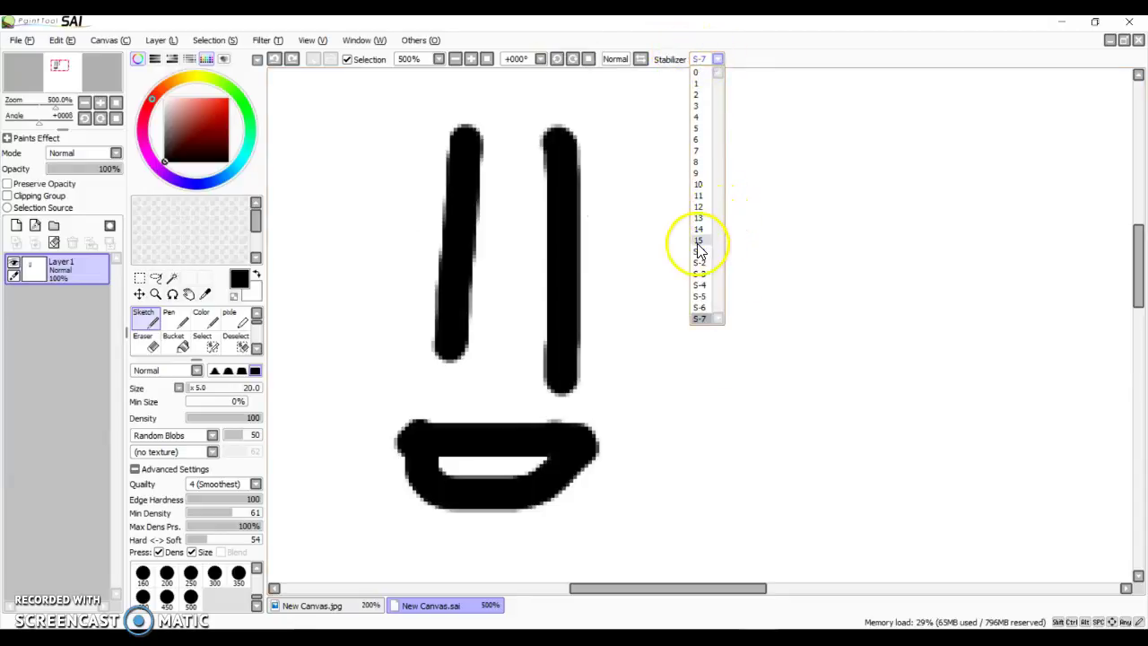
left_click(698, 275)
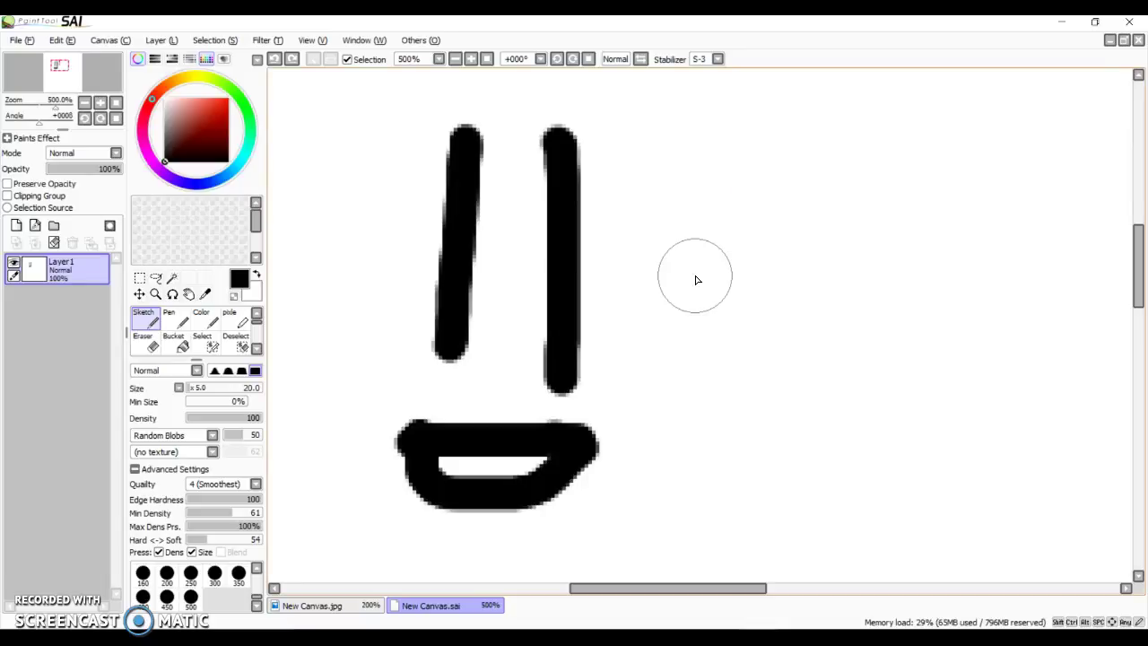
left_click_drag(290, 161, 305, 314)
key("ctrl+z")
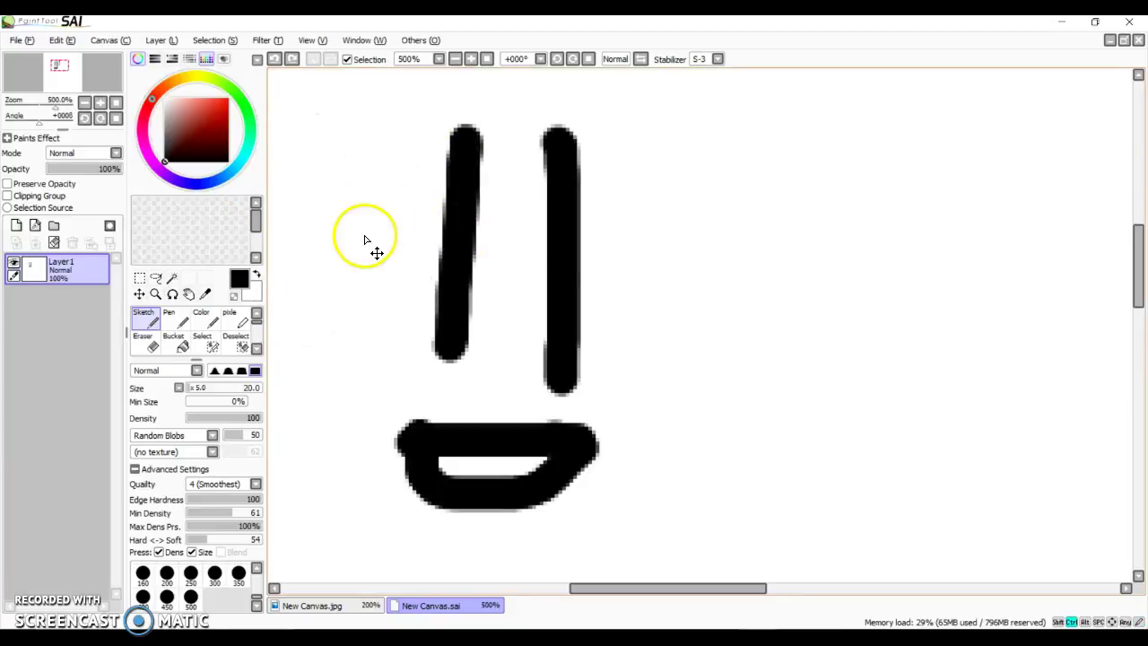
Activate the Pen tool, test a long curved stroke over and around the face, and undo it
left_click(180, 321)
scroll(351, 140, "down", 1)
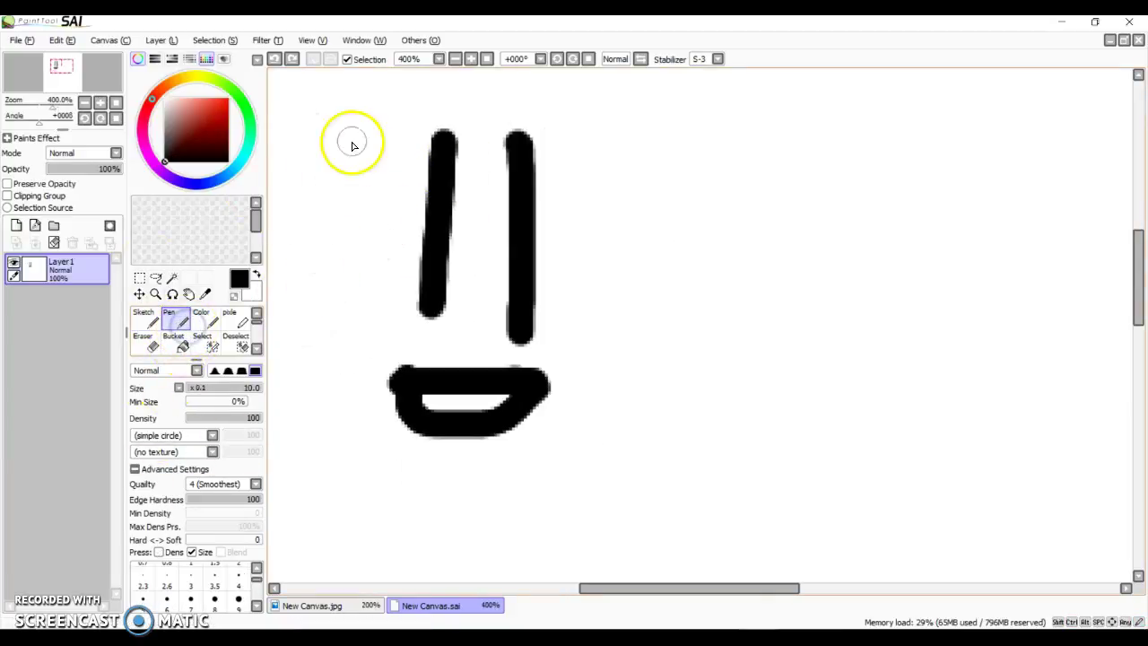
mouse_move(347, 166)
left_mouse_down()
mouse_move(431, 113)
mouse_move(613, 296)
mouse_move(593, 553)
left_mouse_up()
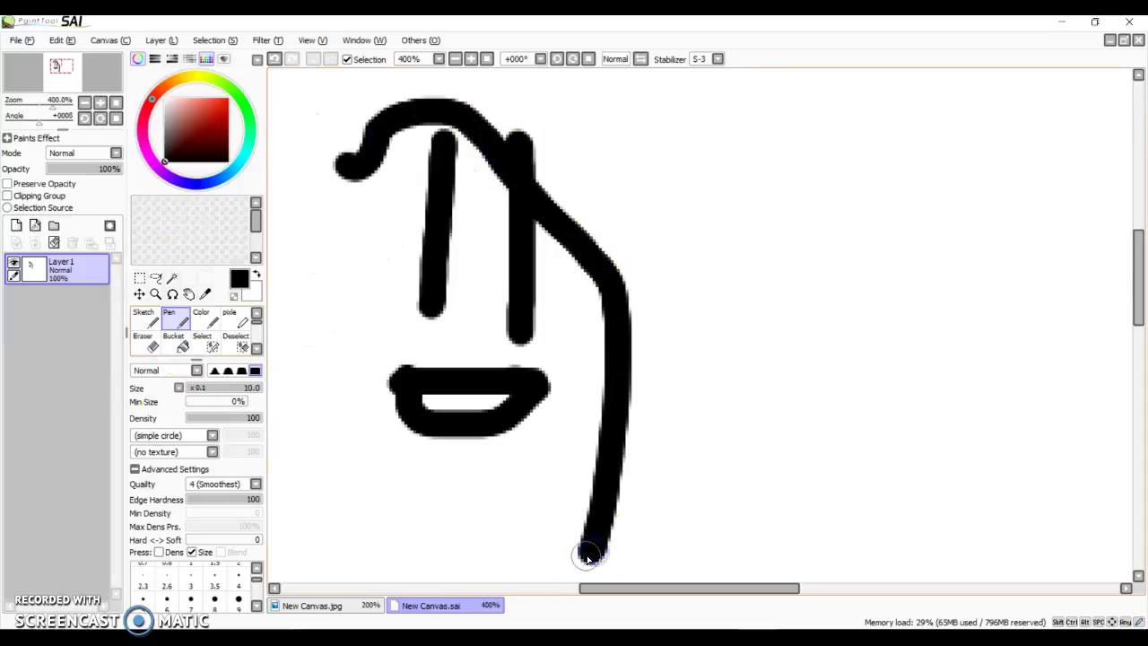
key("ctrl+z")
scroll(422, 410, "up", 1)
scroll(417, 421, "up", 1)
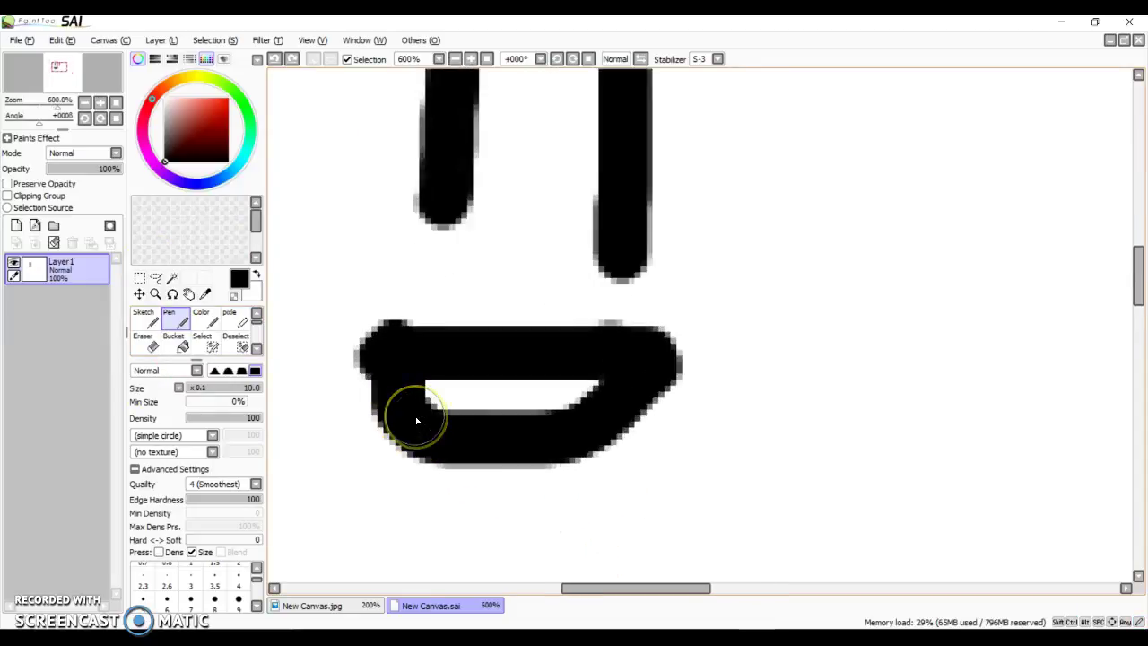
Test closed Pen outlines around the face, undoing the first two before drawing a third
scroll(417, 421, "down", 4)
scroll(382, 399, "up", 2)
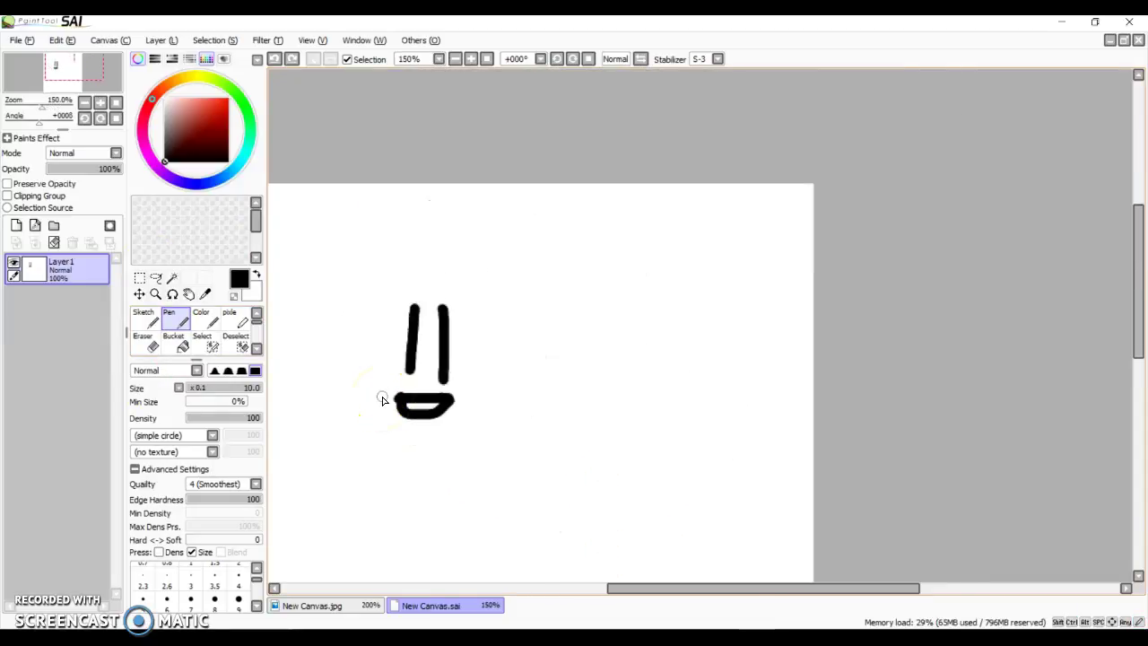
mouse_move(378, 235)
left_mouse_down()
mouse_move(307, 191)
mouse_move(521, 110)
mouse_move(605, 426)
mouse_move(448, 517)
mouse_move(363, 423)
mouse_move(408, 251)
left_mouse_up()
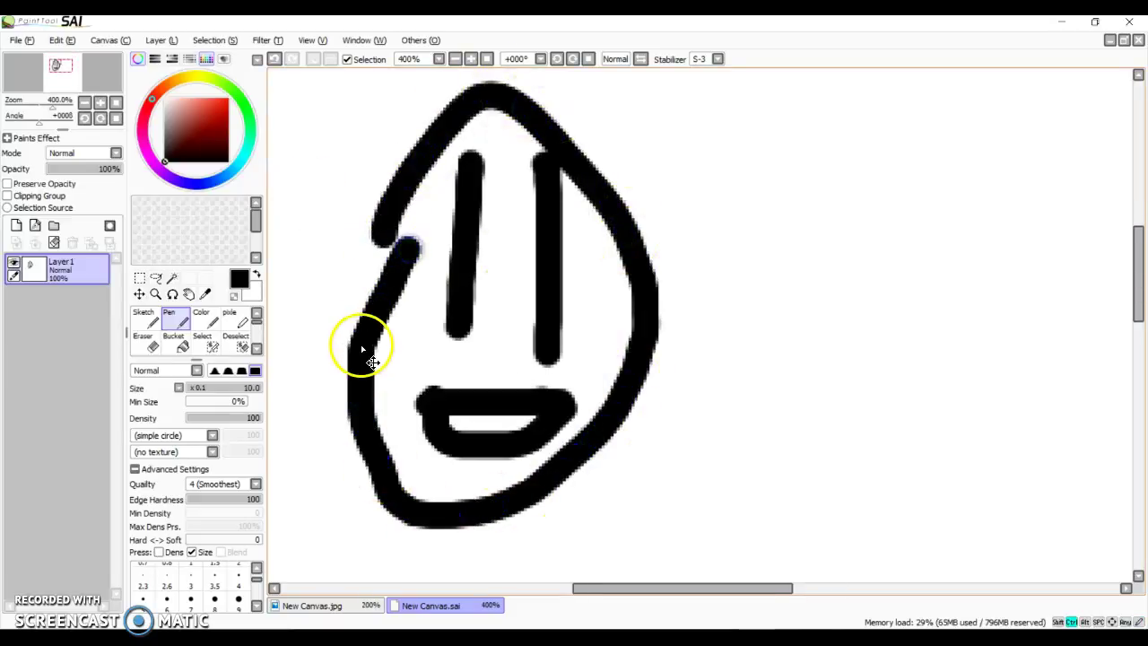
key("ctrl+z")
mouse_move(359, 306)
left_mouse_down()
mouse_move(395, 102)
mouse_move(422, 82)
mouse_move(665, 119)
mouse_move(694, 293)
mouse_move(629, 479)
mouse_move(552, 538)
mouse_move(482, 531)
mouse_move(427, 481)
mouse_move(383, 384)
mouse_move(382, 307)
left_mouse_up()
key("ctrl+z")
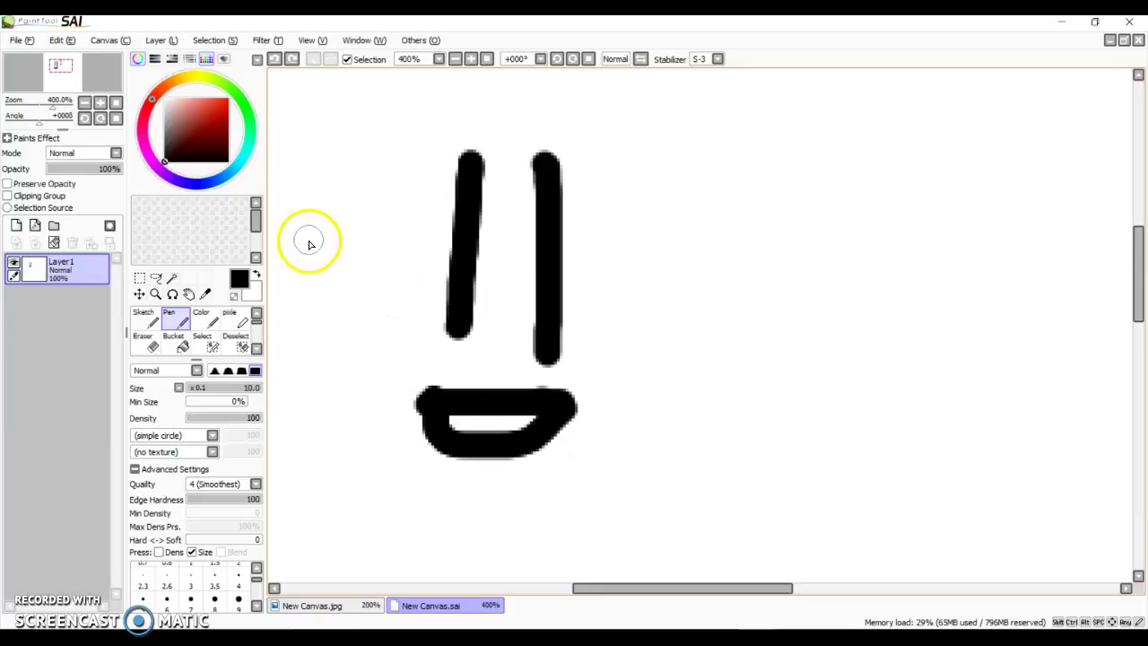
mouse_move(356, 257)
left_mouse_down()
mouse_move(412, 171)
mouse_move(580, 101)
mouse_move(671, 305)
mouse_move(576, 556)
mouse_move(470, 540)
mouse_move(362, 418)
mouse_move(342, 287)
mouse_move(381, 256)
left_mouse_up()
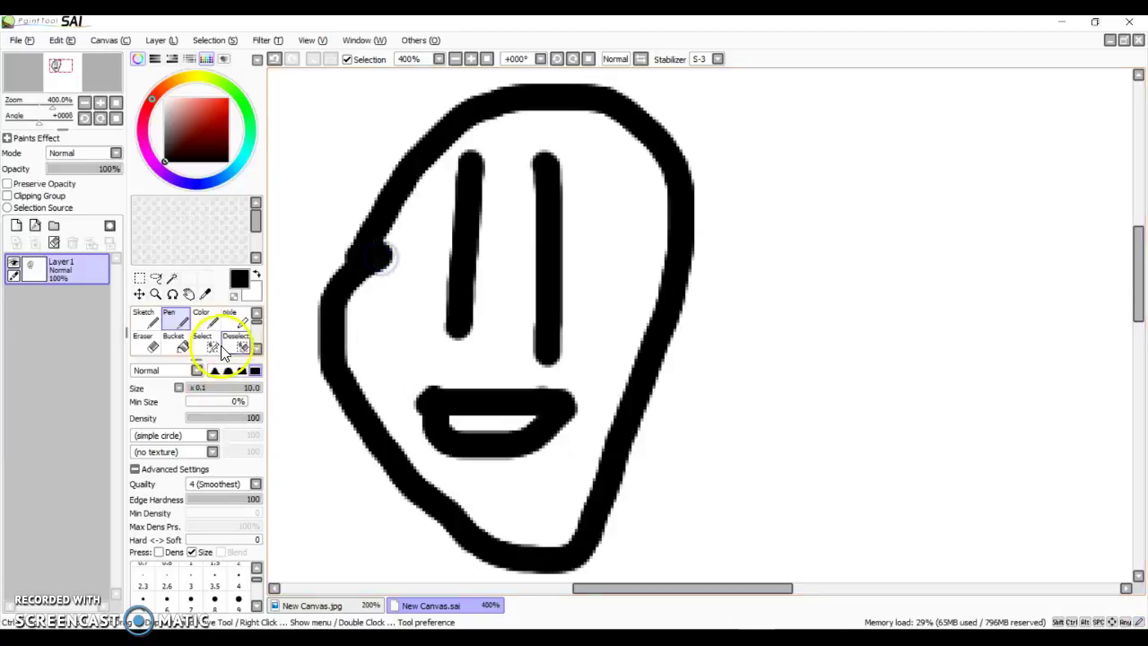
Open the pixle brush's custom tool properties, enter F as its shortcut key, and cancel the changes
right_click(235, 316)
left_click(256, 363)
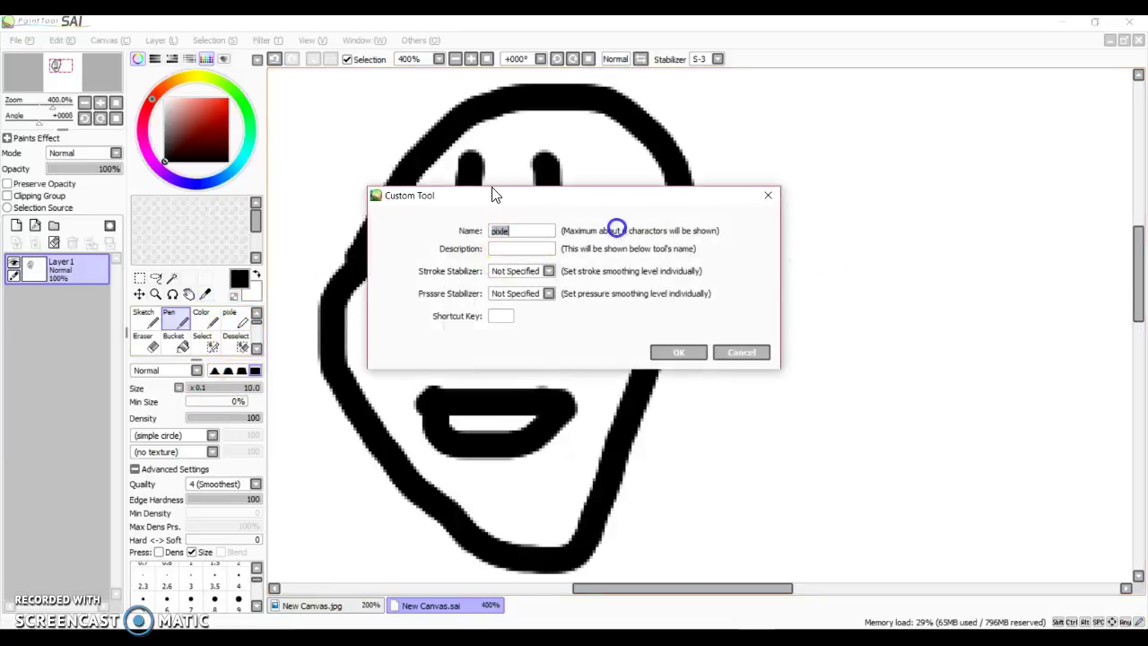
left_click(502, 316)
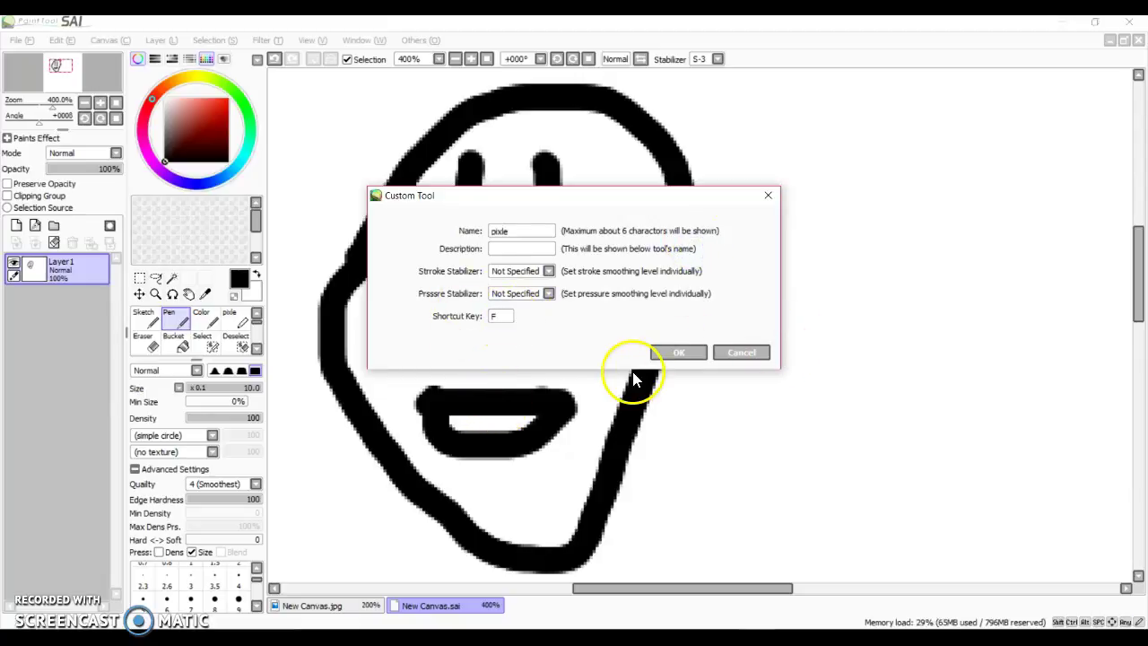
left_click(738, 351)
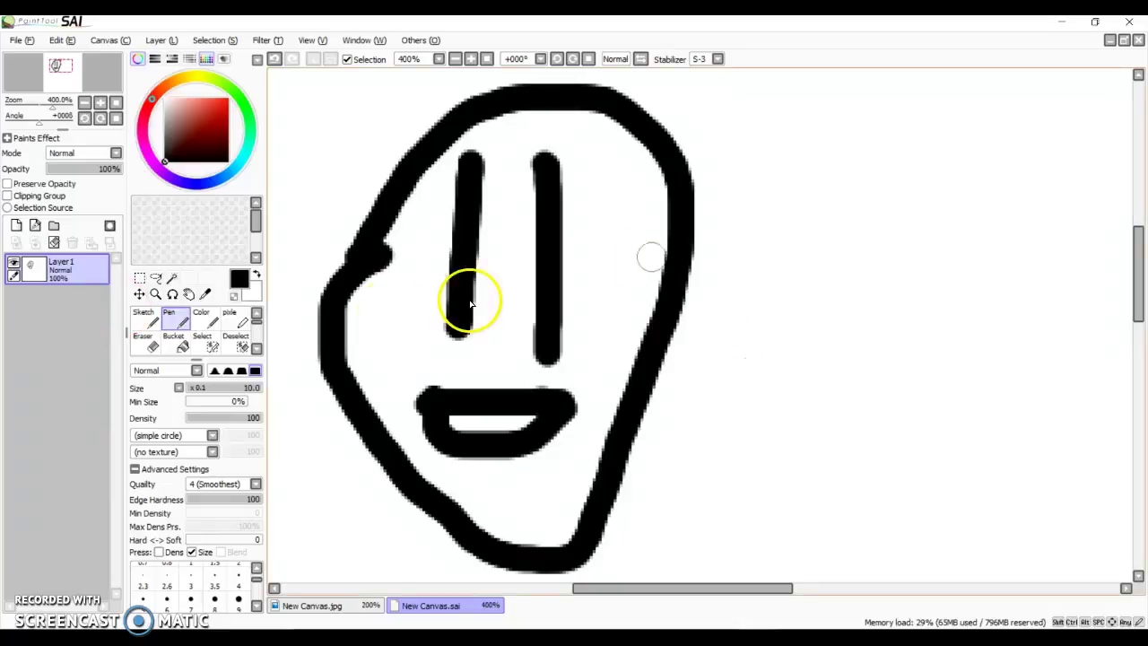
Undo the outline around the face, test another long Pen stroke beside it, and undo that too
key("ctrl+z")
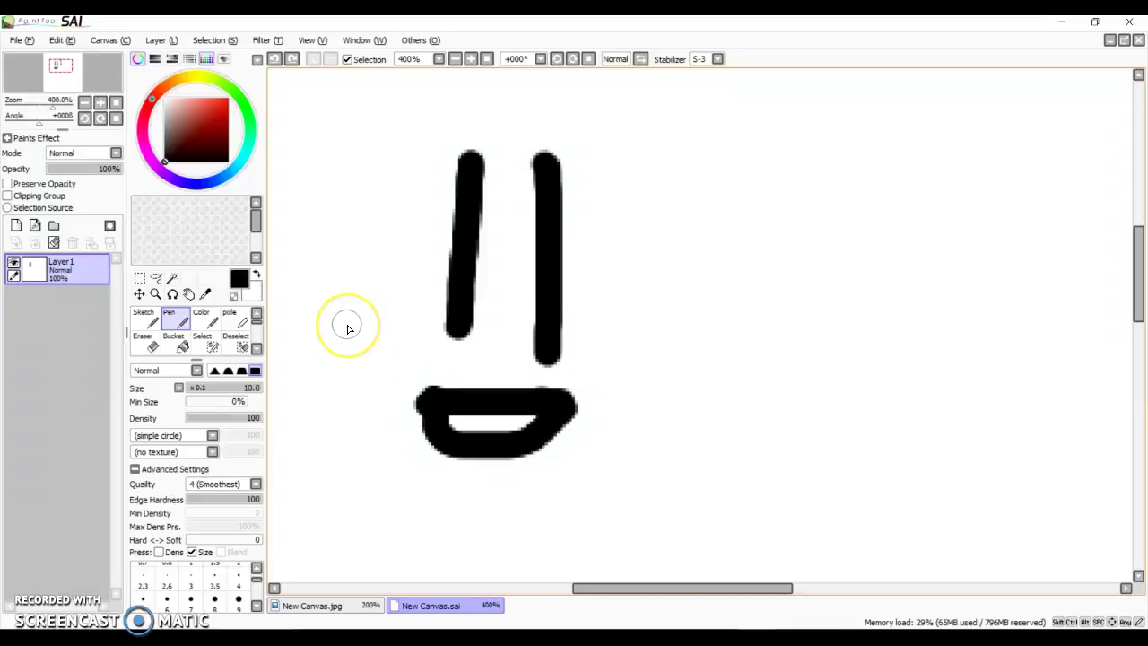
mouse_move(376, 278)
left_mouse_down()
mouse_move(382, 172)
mouse_move(425, 116)
mouse_move(525, 99)
mouse_move(565, 113)
mouse_move(607, 156)
mouse_move(656, 273)
mouse_move(670, 494)
mouse_move(629, 625)
left_mouse_up()
key("ctrl+z")
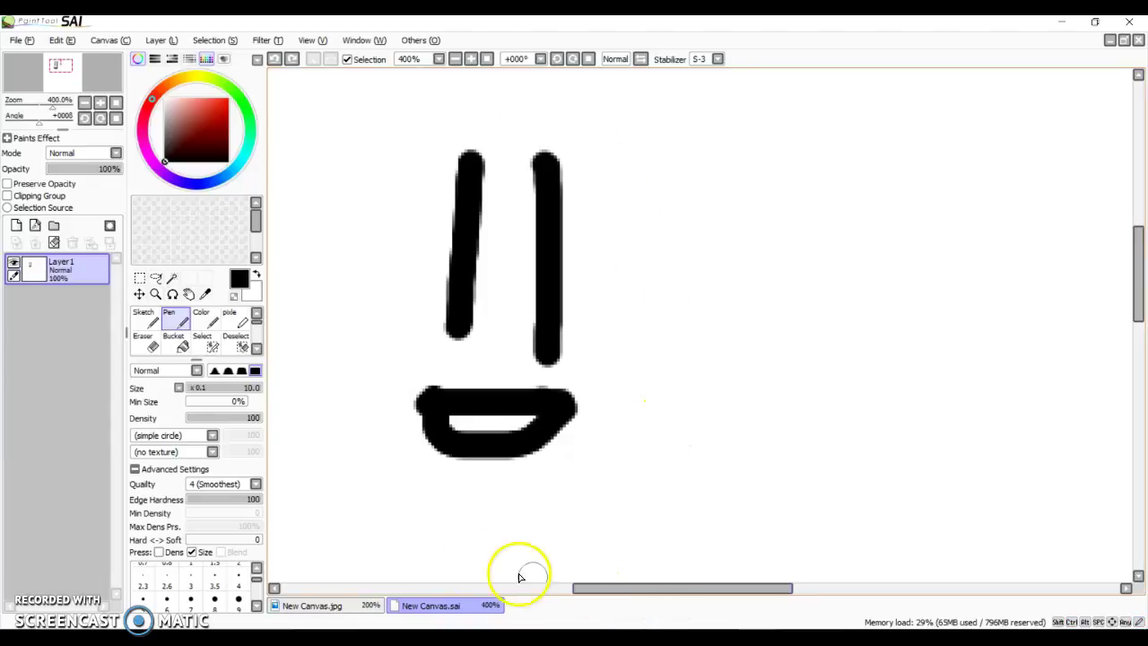
Draw a black Pen frame around the face inside a rectangular selection, and deselect
left_click(144, 279)
left_click_drag(377, 69, 778, 513)
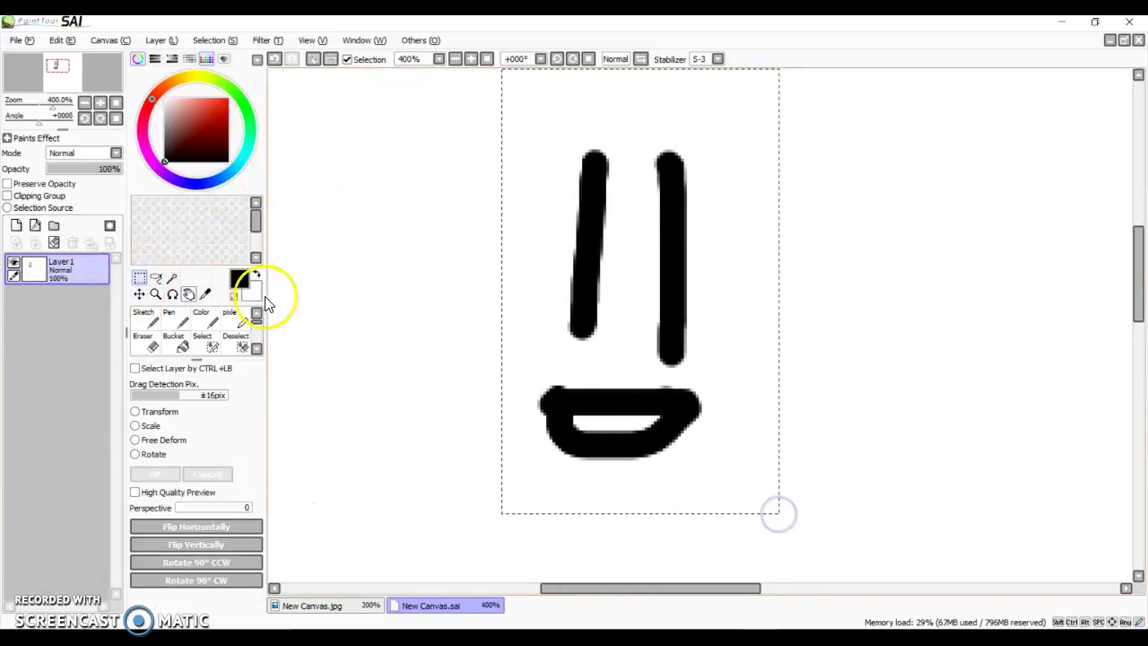
left_click(144, 320)
left_click(171, 320)
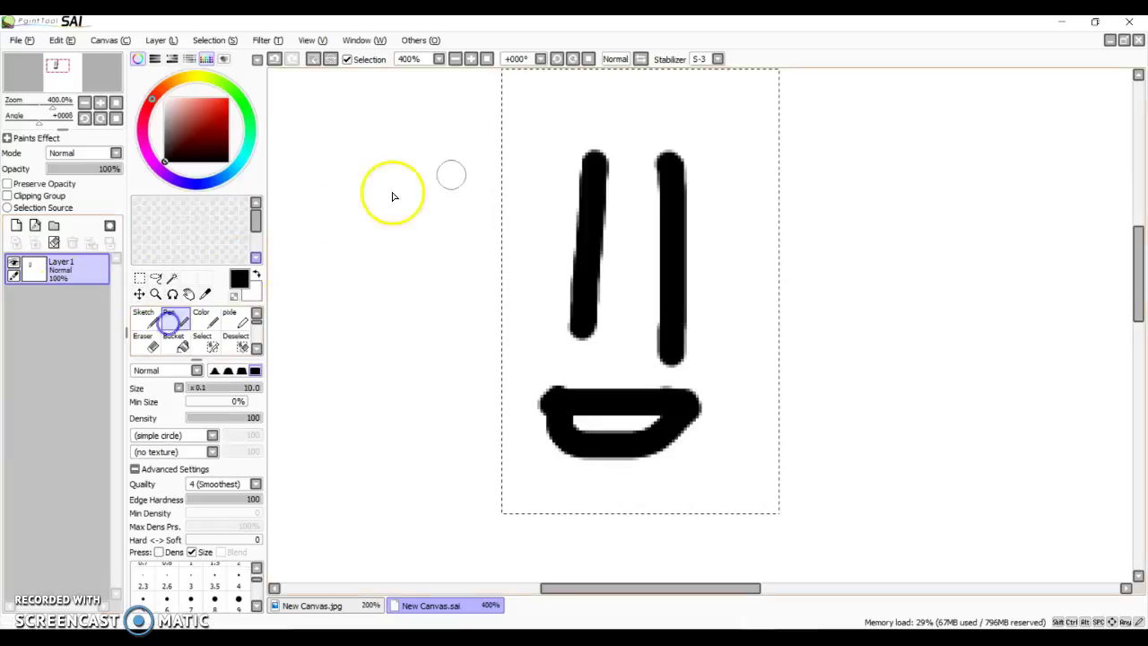
mouse_move(512, 154)
left_mouse_down()
mouse_move(494, 264)
mouse_move(503, 541)
mouse_move(525, 437)
mouse_move(528, 174)
mouse_move(510, 248)
mouse_move(511, 469)
mouse_move(529, 535)
mouse_move(648, 500)
mouse_move(797, 503)
left_mouse_up()
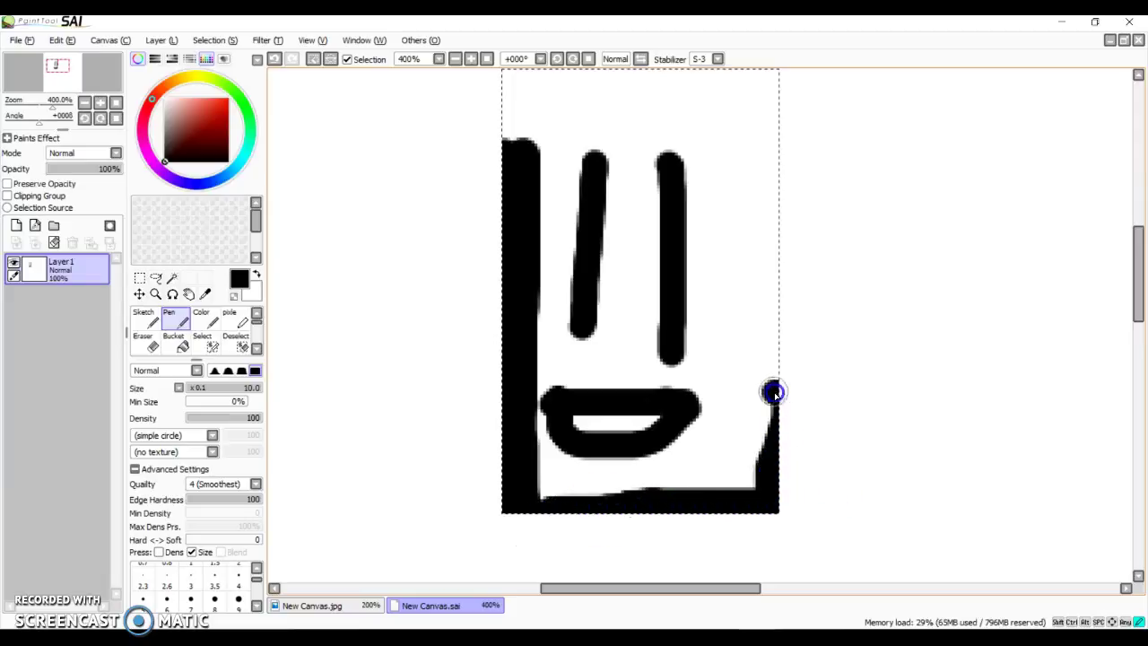
mouse_move(774, 392)
left_mouse_down()
mouse_move(759, 429)
mouse_move(767, 488)
left_mouse_up()
mouse_move(773, 397)
left_mouse_down()
mouse_move(773, 216)
mouse_move(785, 148)
left_mouse_up()
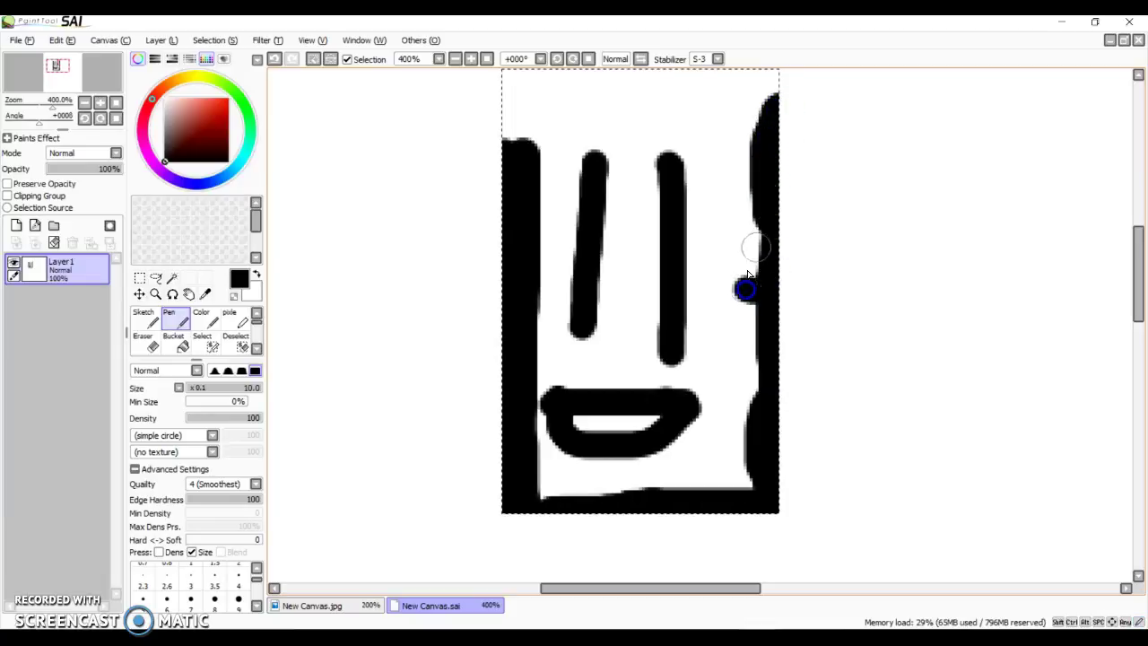
mouse_move(482, 139)
left_mouse_down()
mouse_move(763, 137)
mouse_move(768, 119)
left_mouse_up()
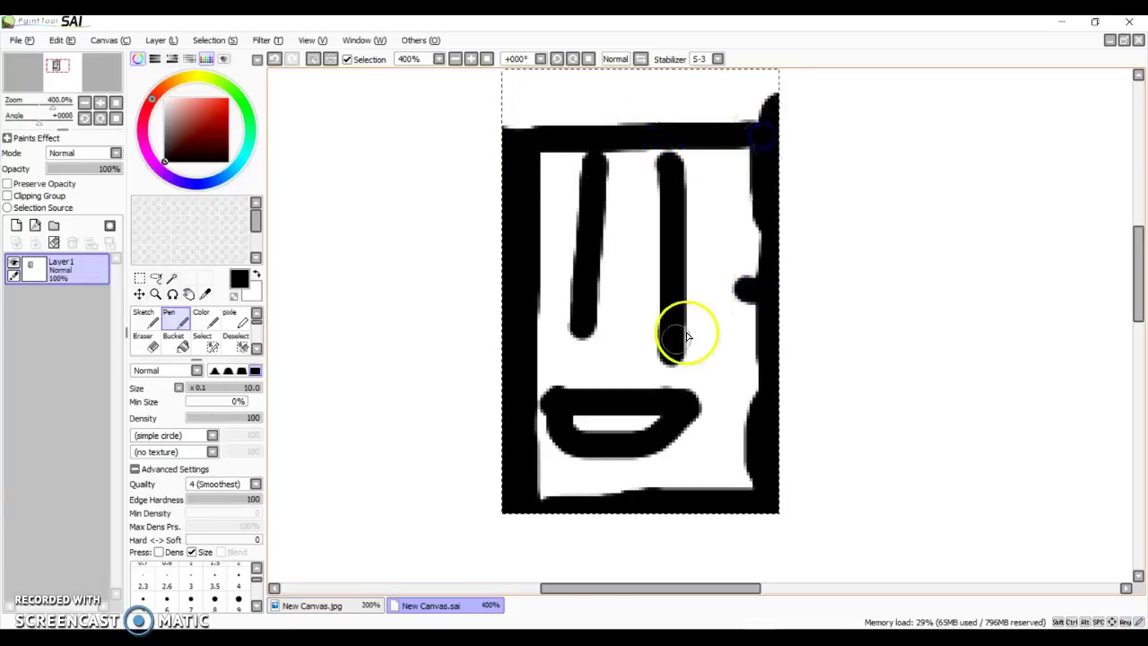
left_click(154, 301)
left_click(341, 296)
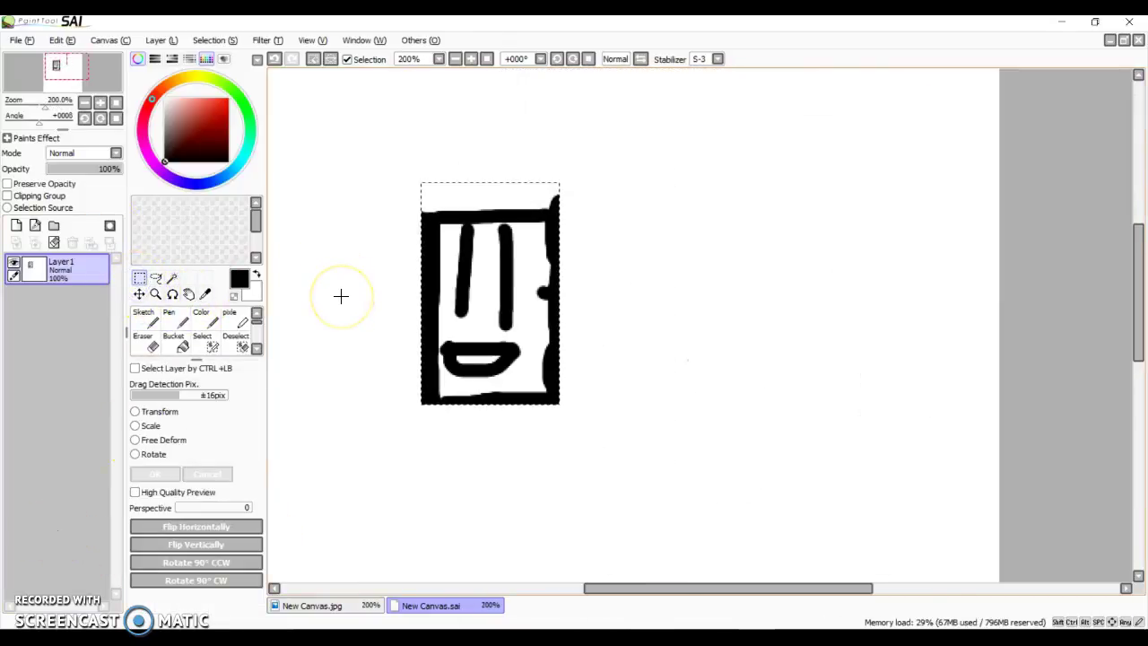
Examine the framed face and the surrounding canvas at different zoom levels and scroll positions
scroll(341, 296, "down", 3)
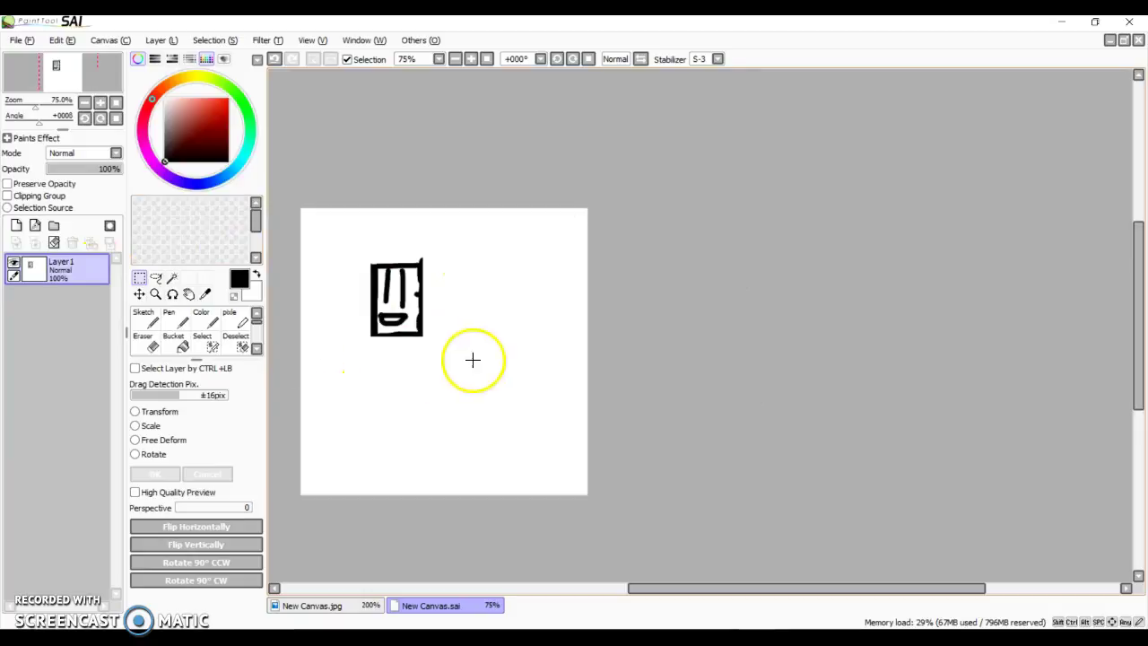
scroll(381, 321, "up", 1)
scroll(381, 323, "down", 1)
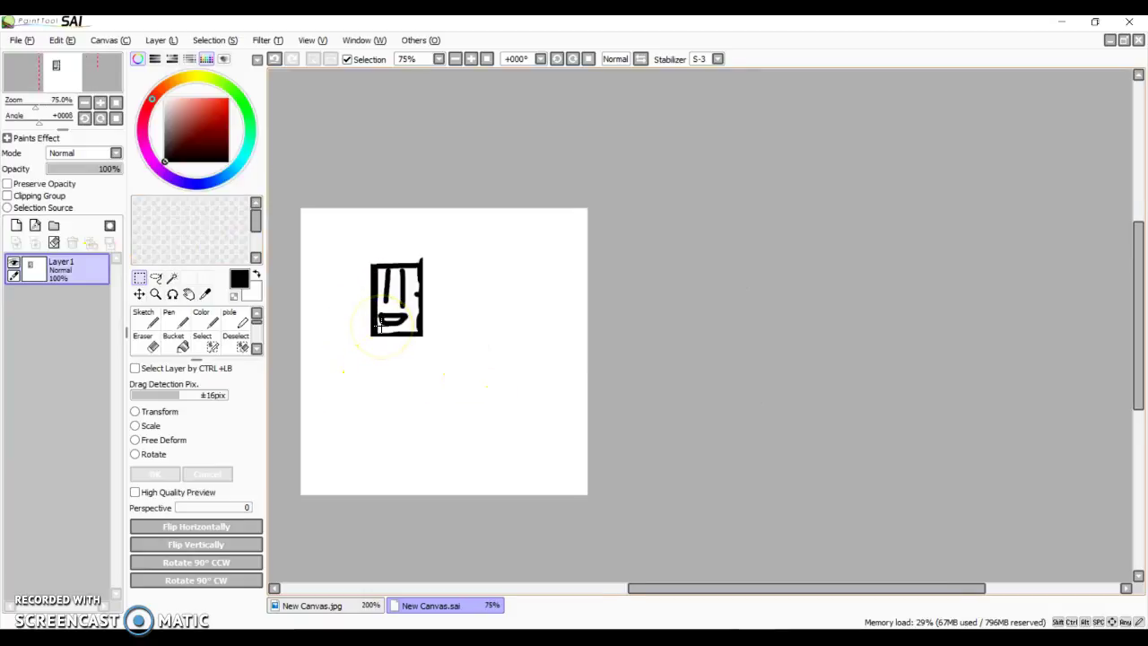
scroll(380, 328, "up", 3)
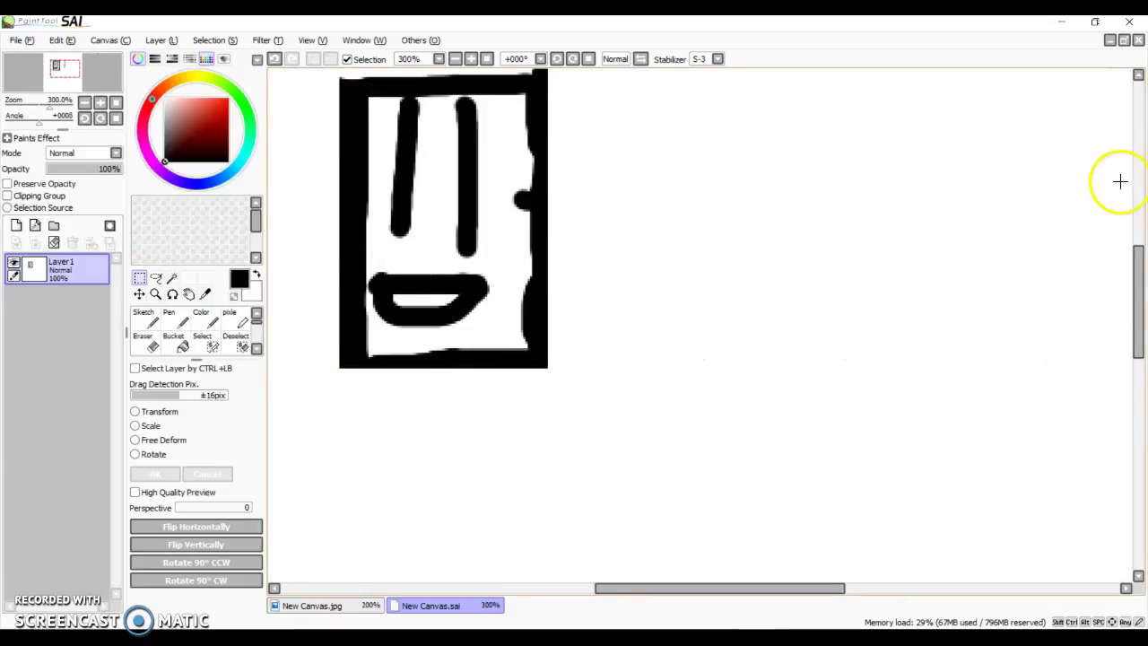
left_click_drag(1141, 255, 1141, 205)
mouse_move(1135, 251)
left_mouse_down()
mouse_move(1130, 261)
mouse_move(1136, 249)
left_mouse_up()
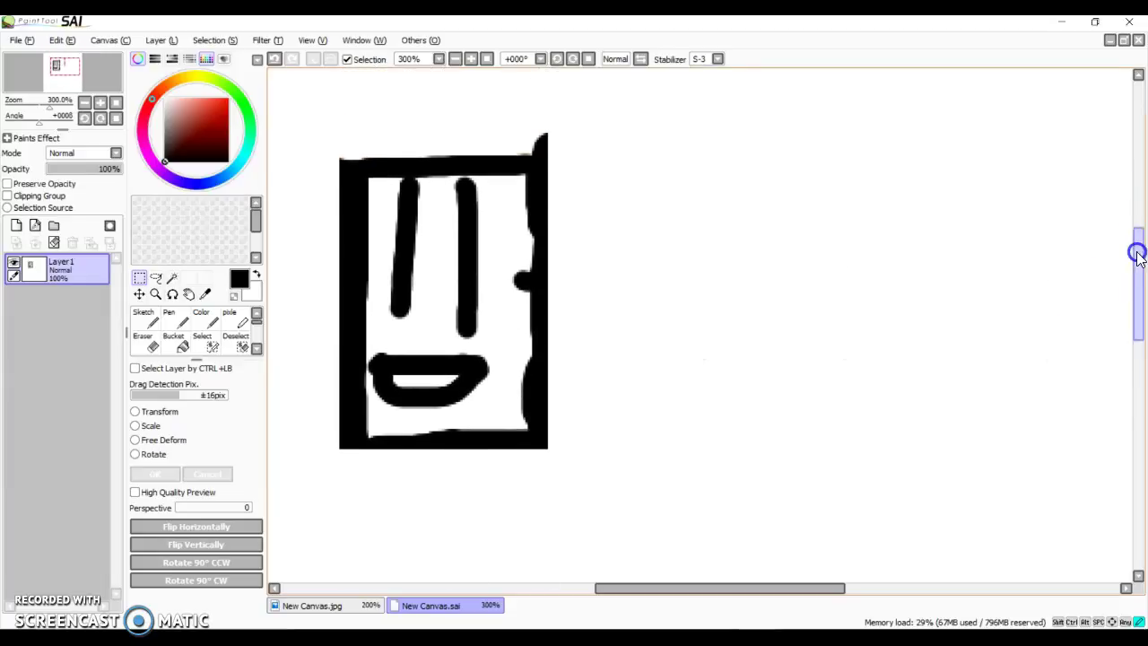
scroll(987, 269, "down", 5)
left_click_drag(1144, 333, 1137, 246)
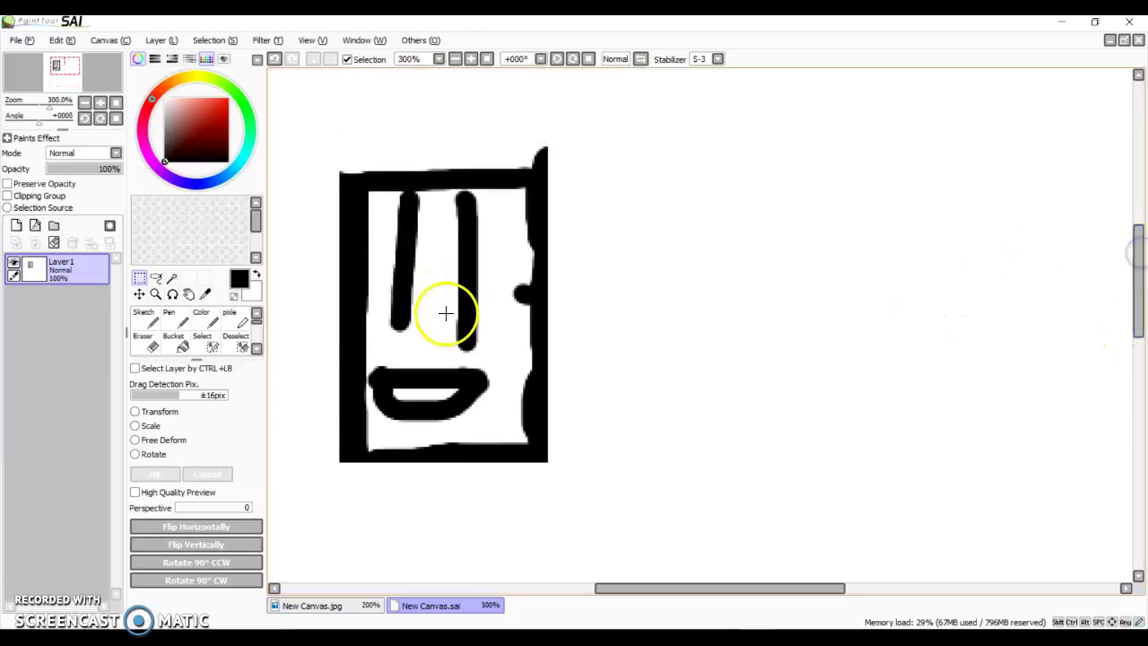
Test a black Bucket fill on the white area inside the frame and undo it
left_click(171, 341)
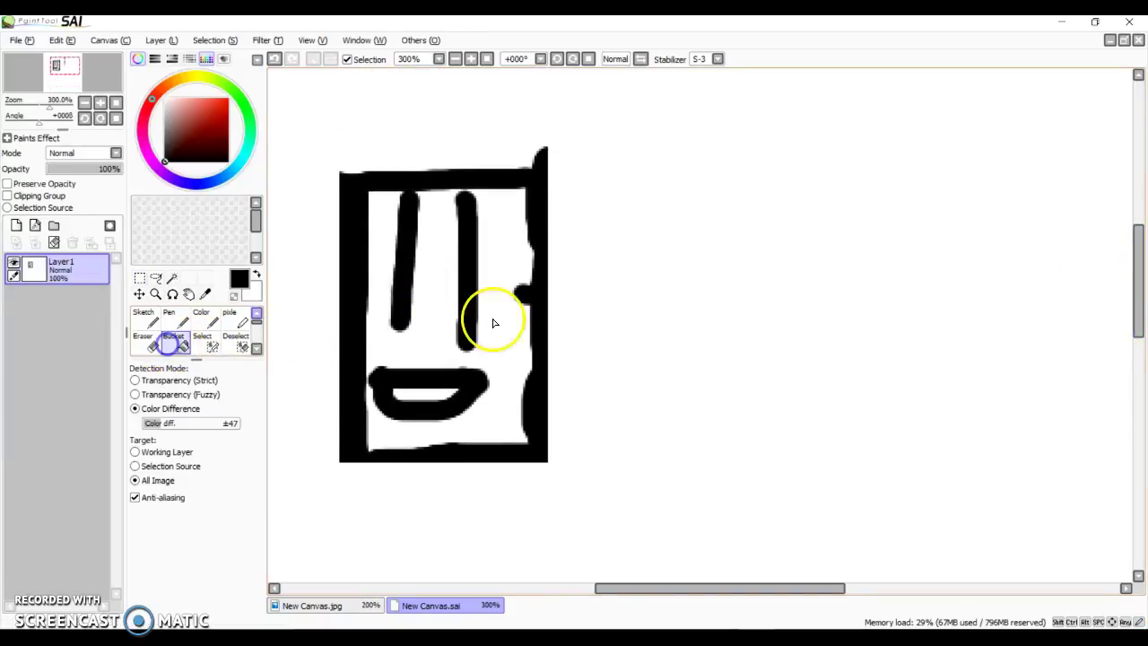
left_click(504, 321)
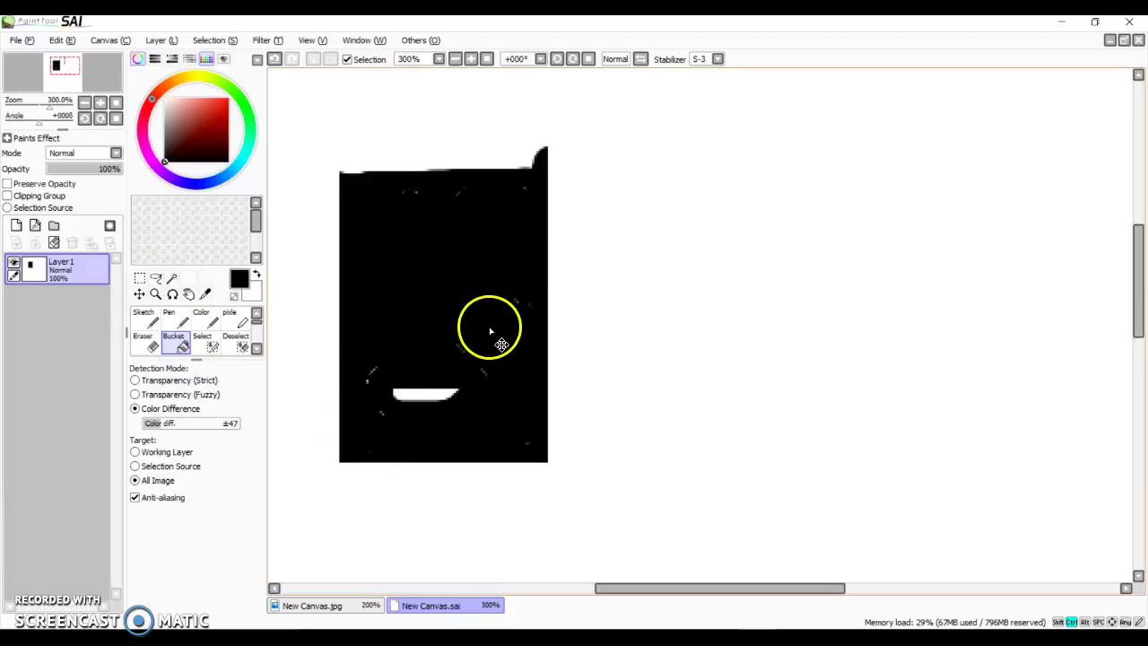
key("ctrl+z")
Test the Eraser with strokes across the middle of the framed face and undo the last stroke
left_click(157, 350)
left_click_drag(280, 351, 679, 389)
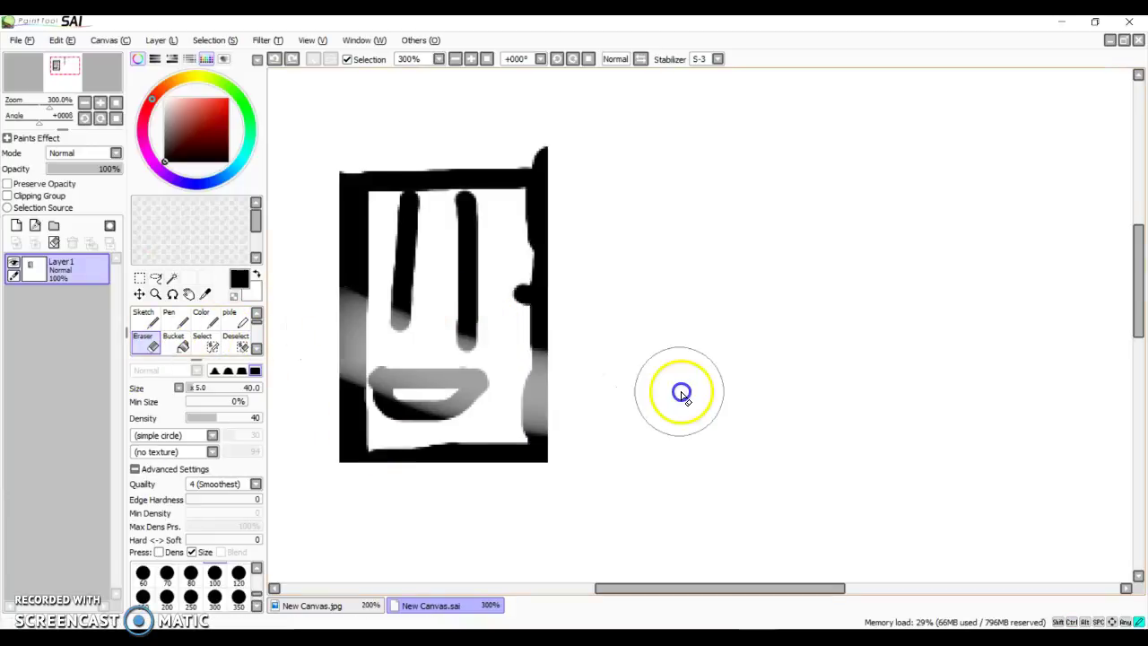
mouse_move(332, 287)
left_mouse_down()
mouse_move(553, 251)
mouse_move(364, 277)
left_mouse_up()
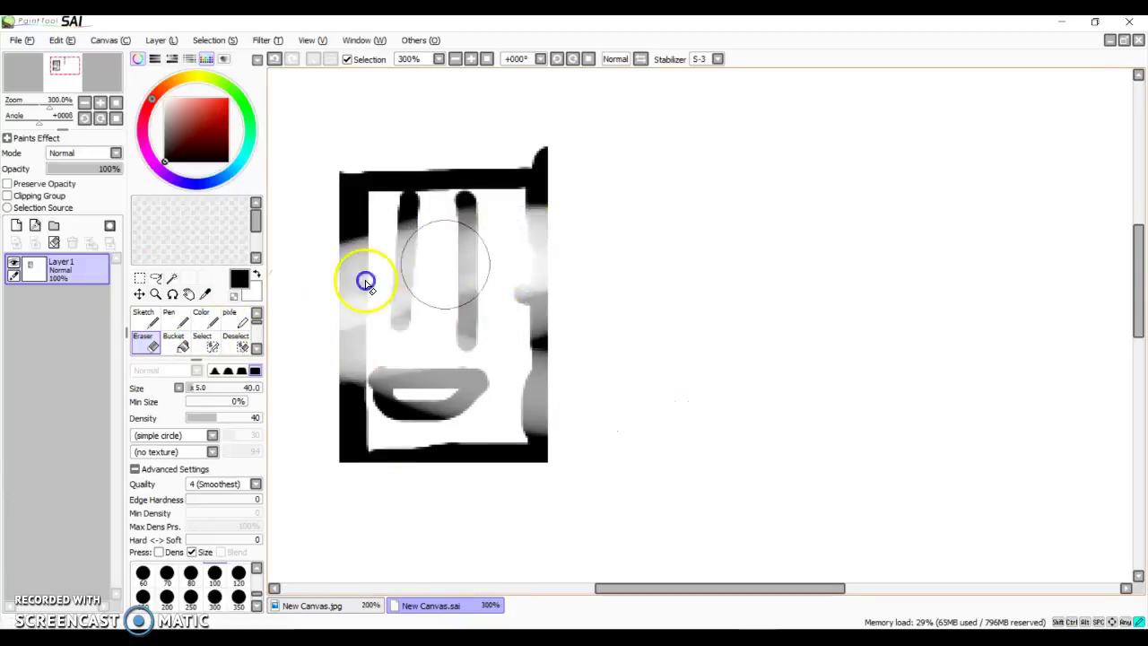
key("ctrl+z")
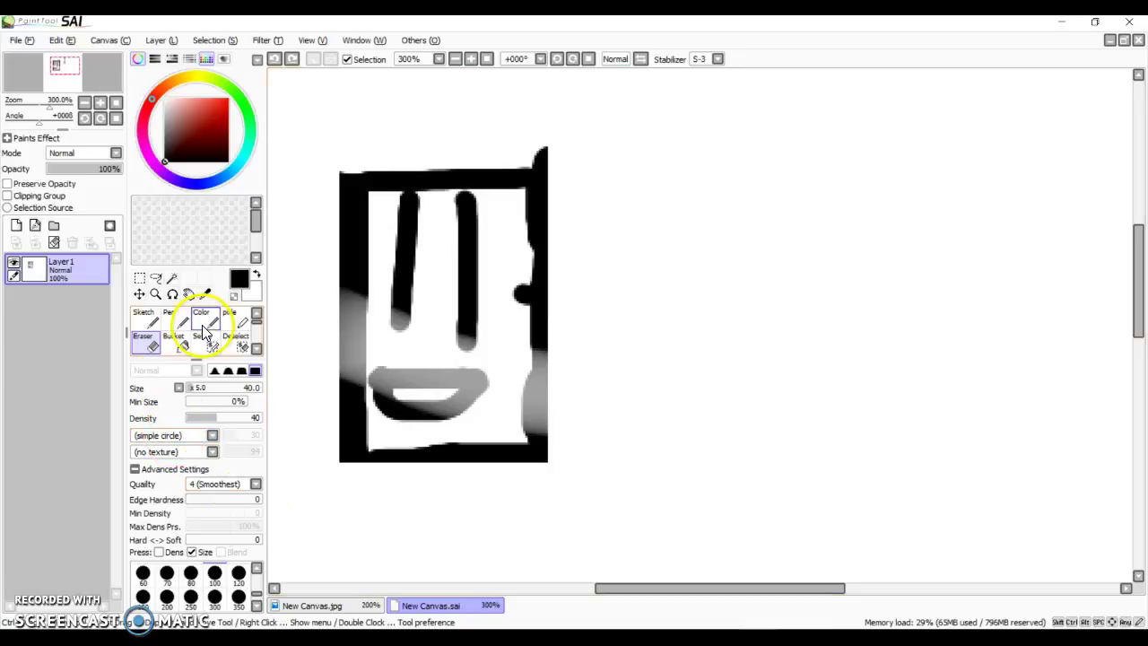
Enlarge the brush palette to reveal a third row with Blur, AirBrush and Marker
left_click(143, 320)
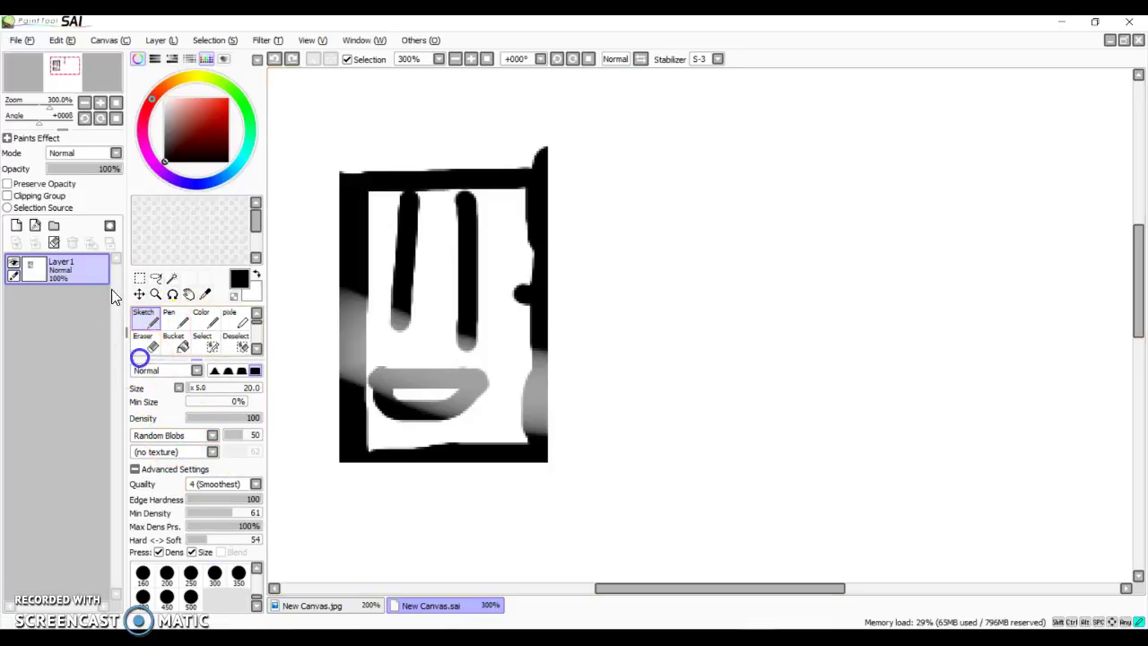
left_click(146, 346)
left_click(139, 387)
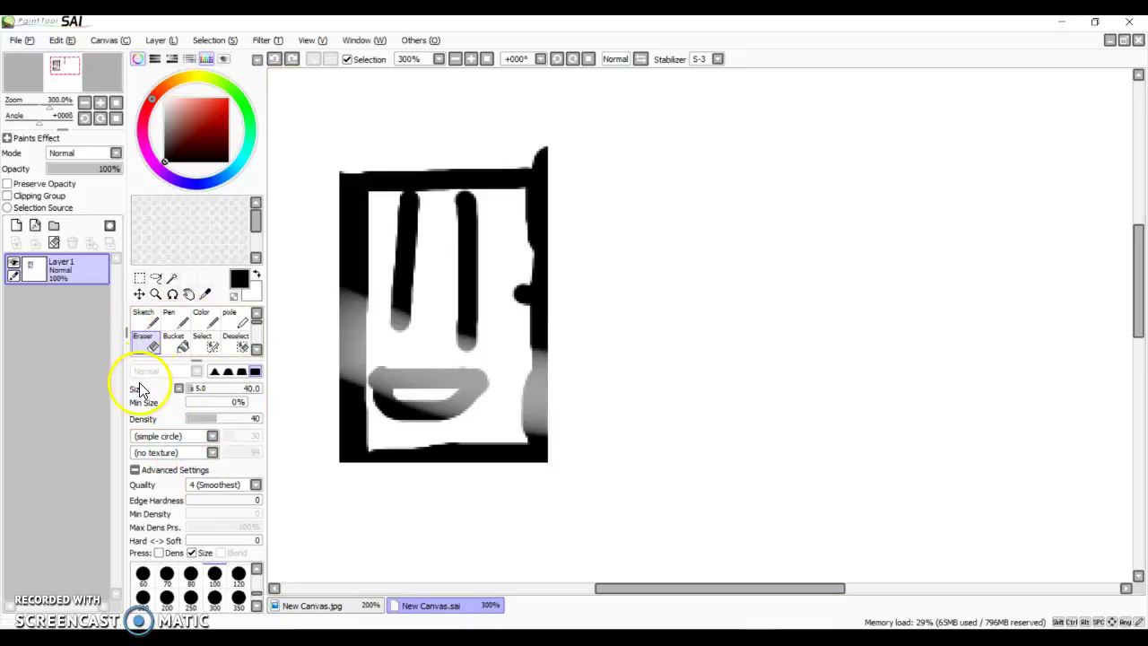
mouse_move(151, 359)
left_mouse_down()
mouse_move(164, 595)
mouse_move(156, 500)
mouse_move(208, 241)
left_mouse_up()
left_click_drag(198, 314, 199, 383)
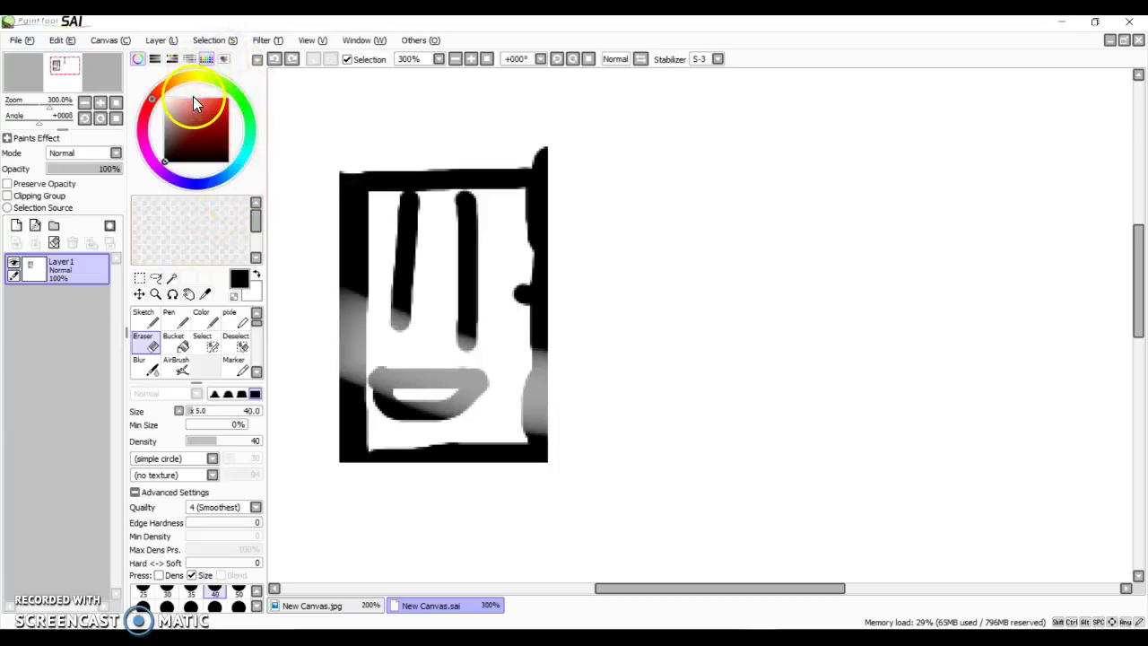
Select the white area inside the frame with the Magic Wand and fill it with bright red using the Bucket
left_click(173, 279)
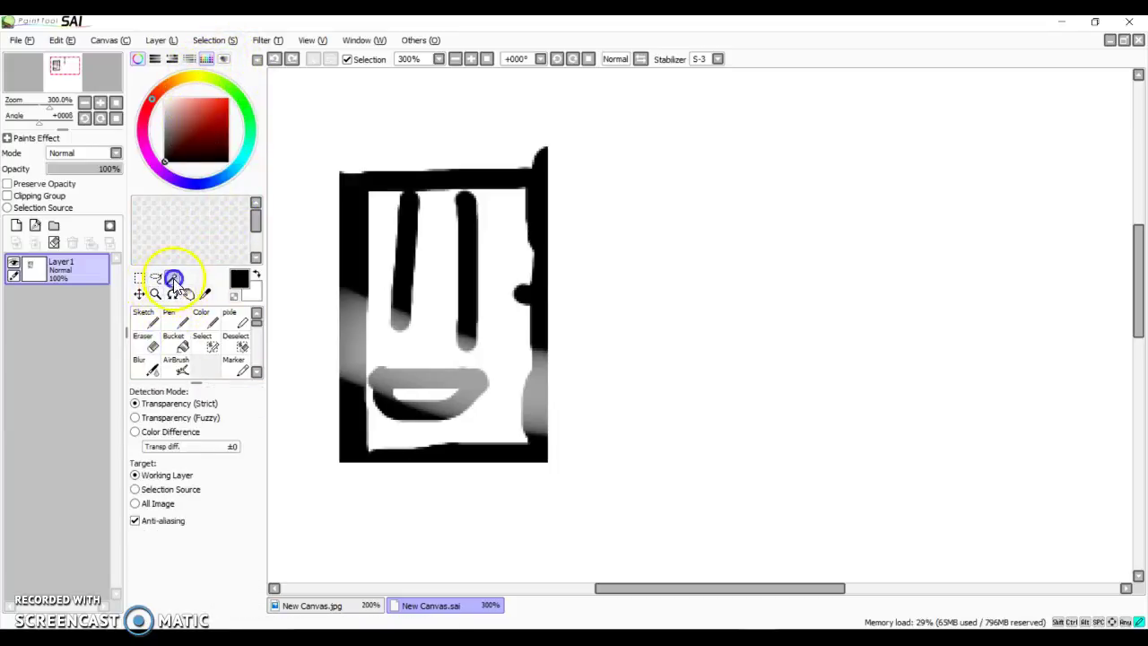
left_click(414, 315)
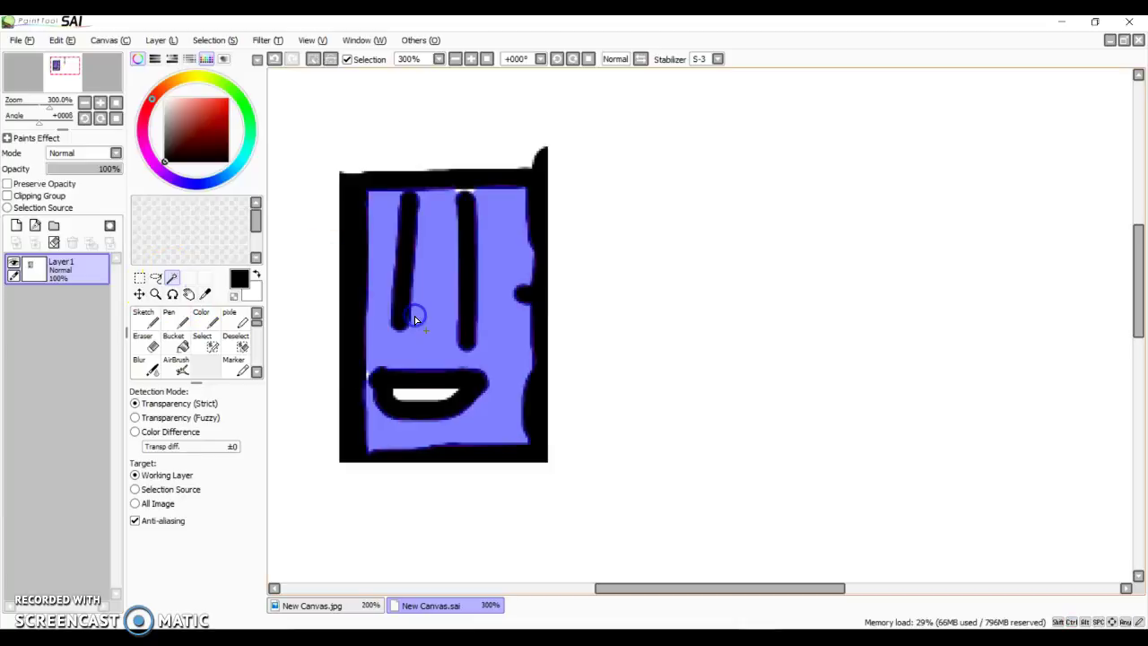
left_click(174, 342)
left_click(224, 97)
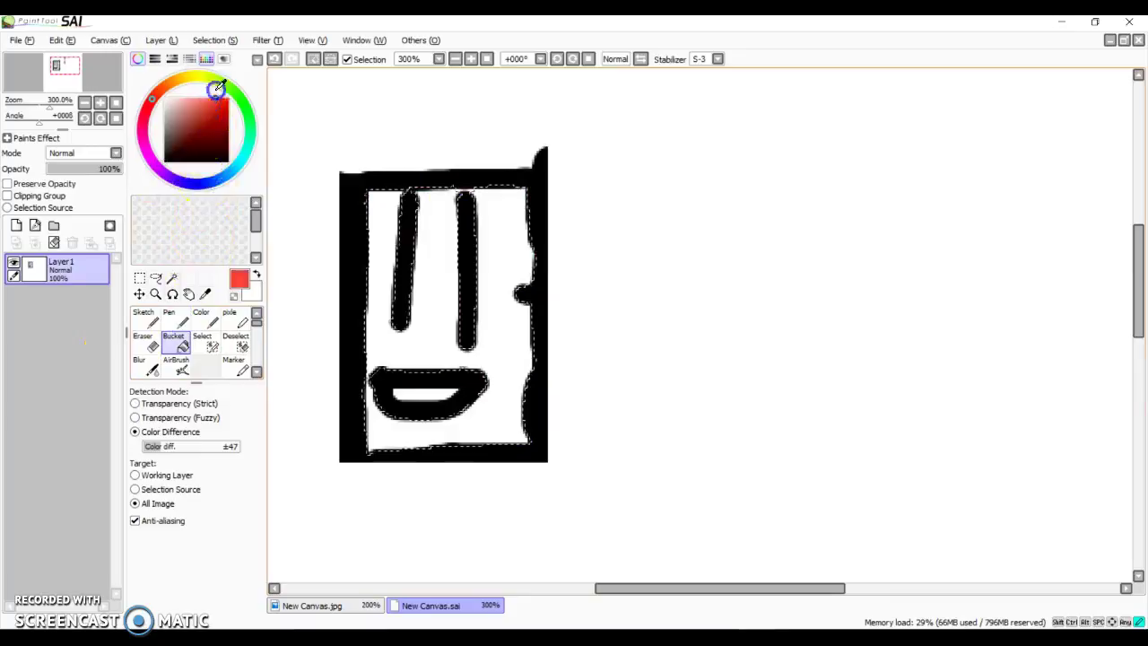
left_click(498, 276)
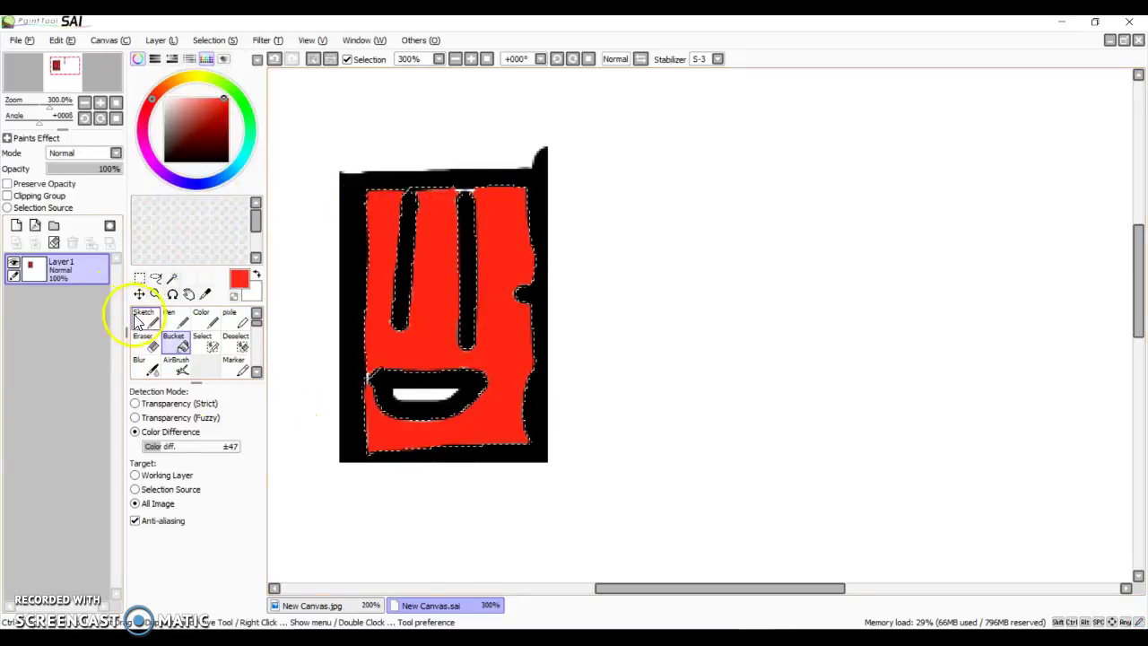
Pick a dark red and shade the upper-left corner of the red face diagonally with the Pen, redoing the first attempt
scroll(649, 133, "up", 1)
scroll(644, 152, "down", 1)
left_click(209, 109)
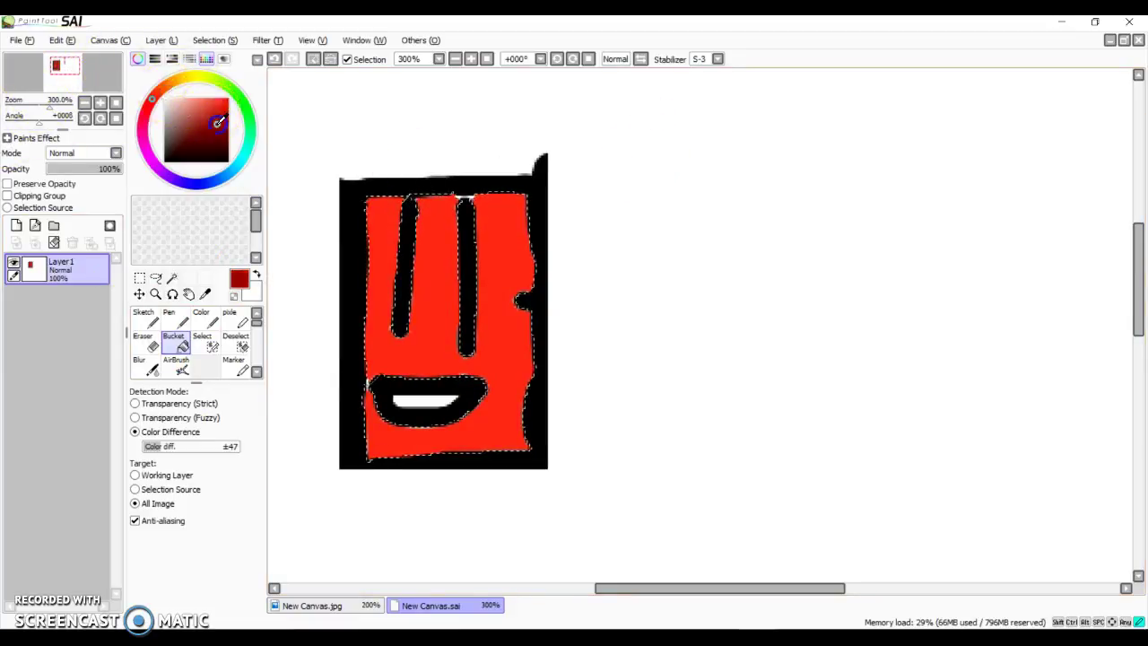
left_click(141, 325)
left_click(173, 278)
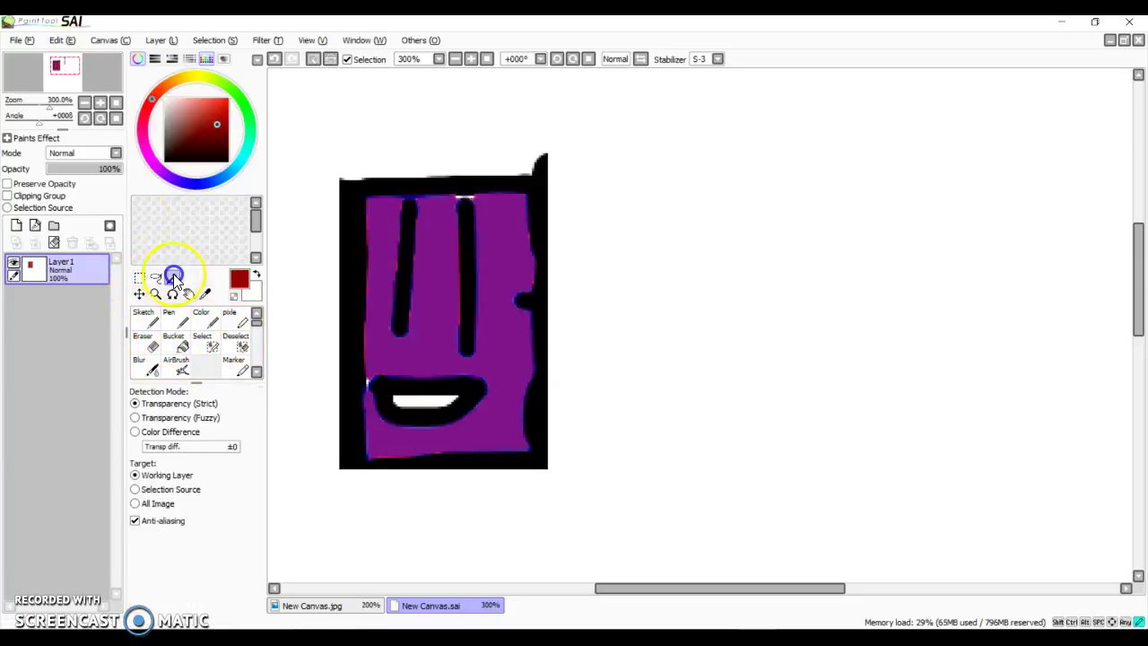
left_click(147, 322)
left_click(168, 318)
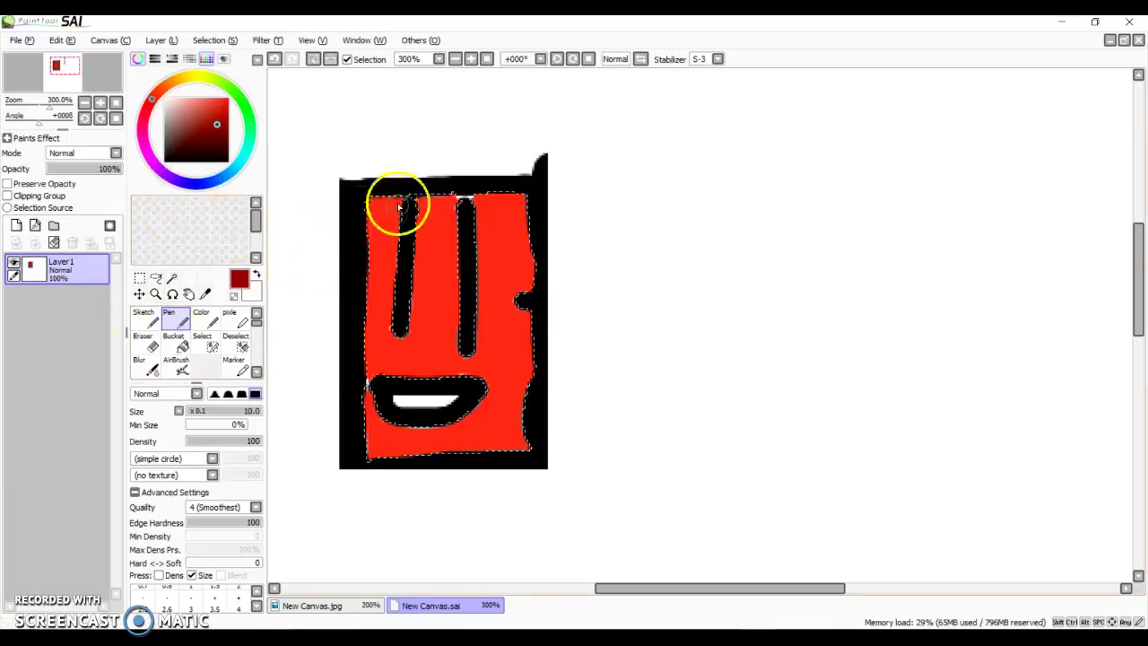
left_click_drag(399, 198, 368, 289)
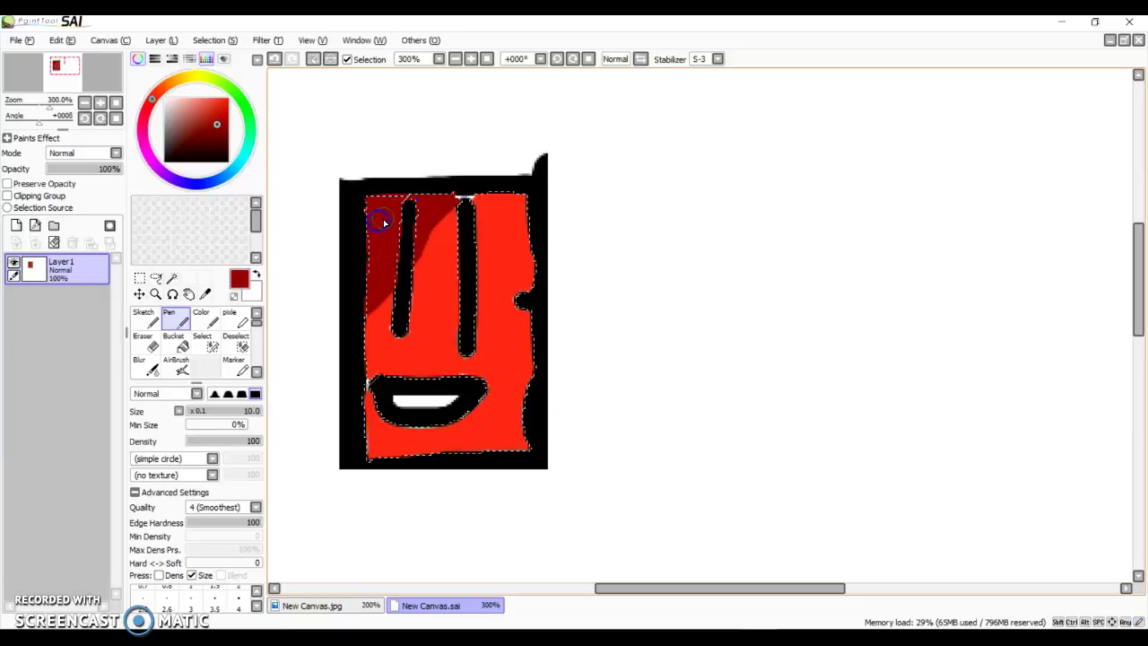
key("ctrl+z")
left_click_drag(465, 198, 342, 345)
left_click(182, 346)
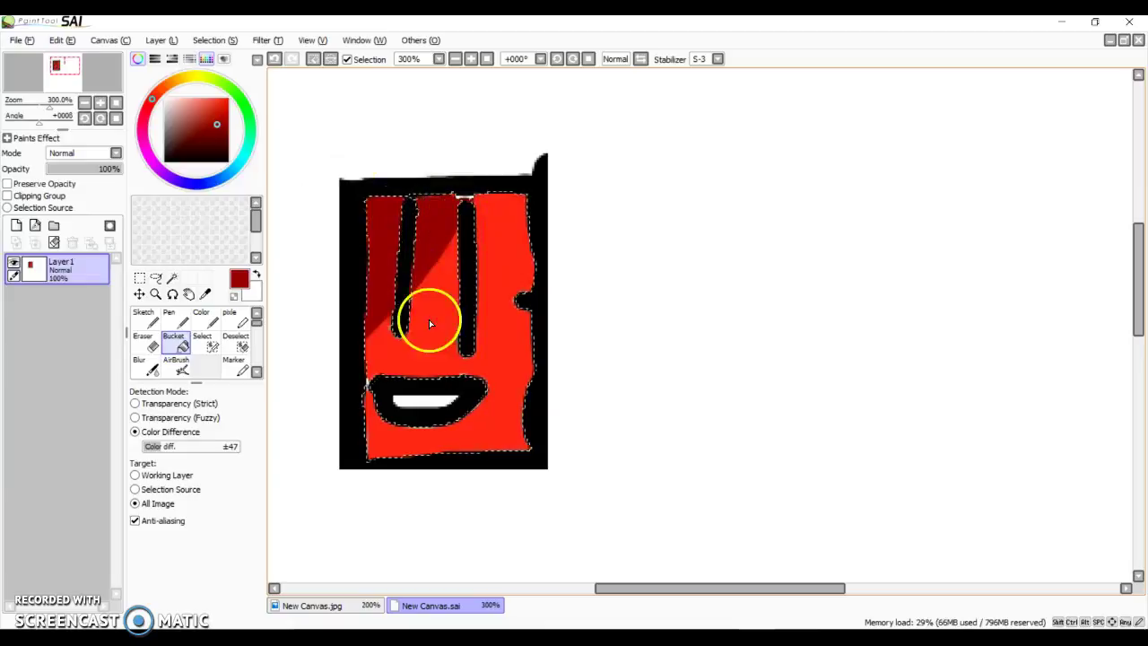
Clear the selection inside the frame by making and dismissing a rectangular selection on the blank canvas beside the face
left_click(174, 316)
left_click(174, 278)
scroll(489, 288, "up", 1)
scroll(489, 293, "down", 6)
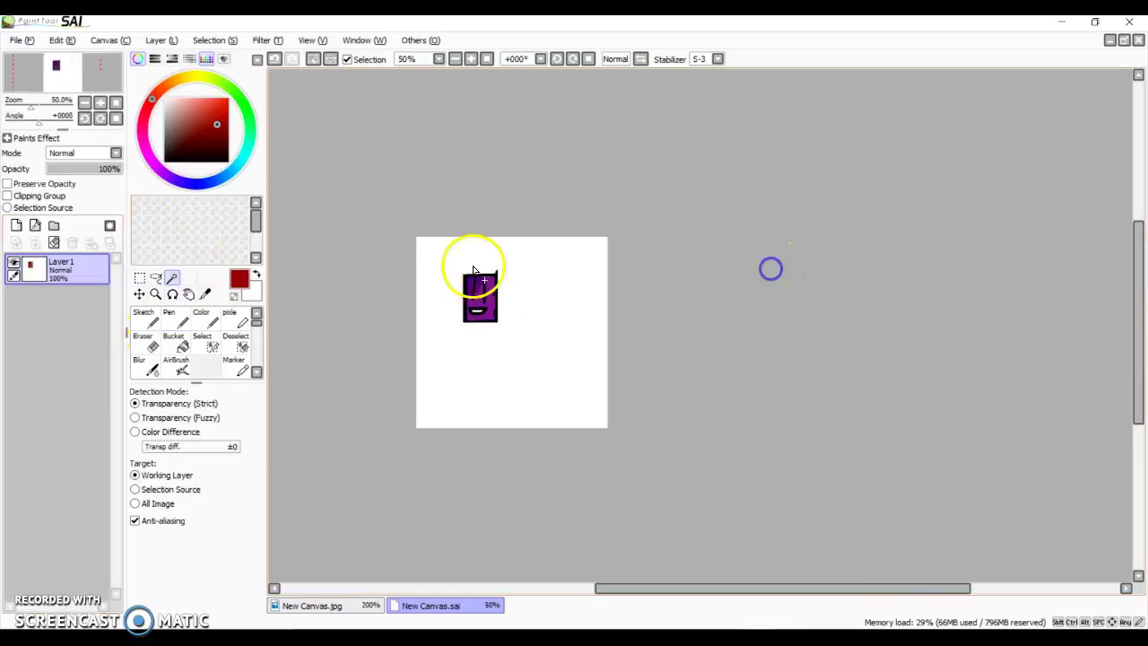
left_click(151, 321)
left_click(155, 278)
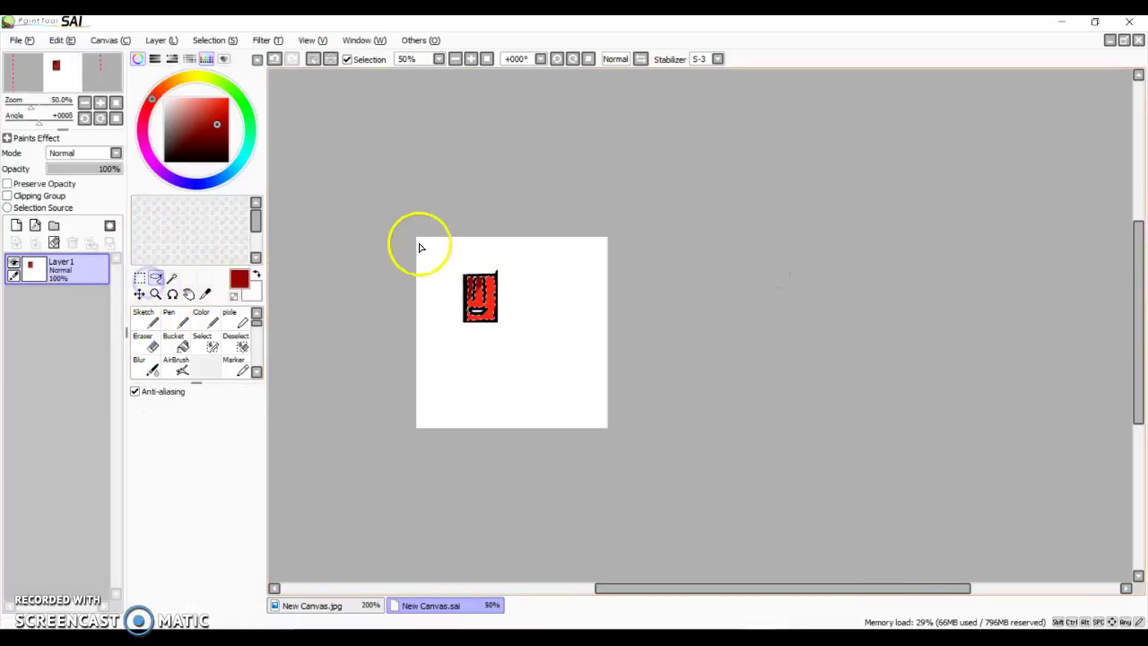
left_click(139, 278)
left_click_drag(530, 267, 611, 327)
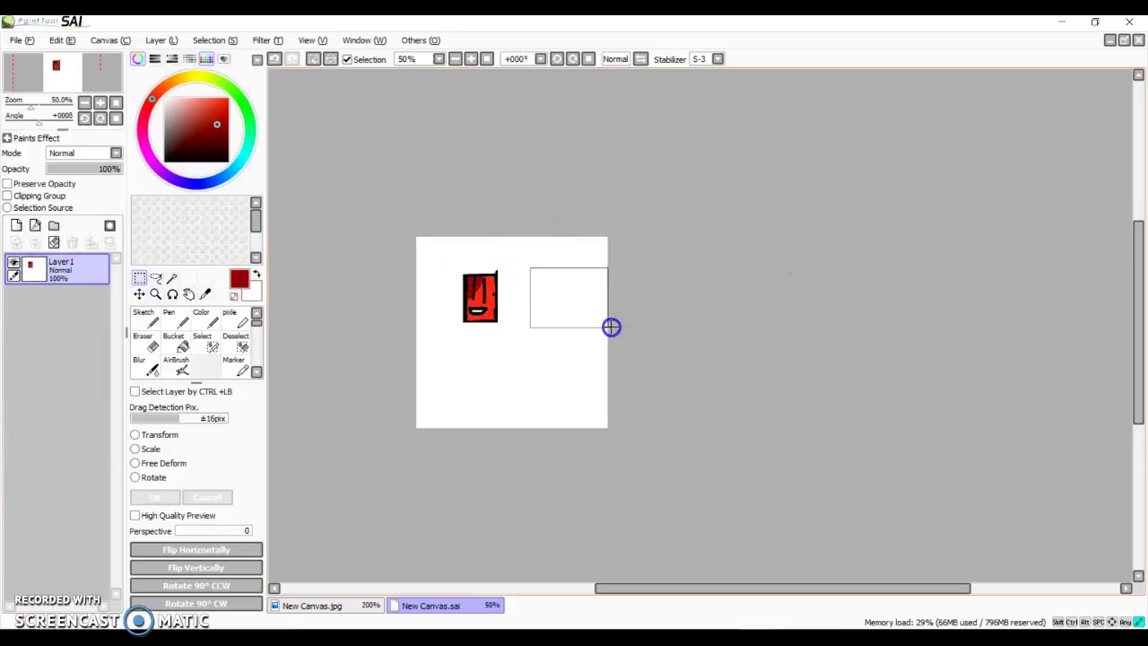
left_click(627, 295)
Add a new layer above Layer1 and keep it as the active layer
scroll(502, 317, "down", 4)
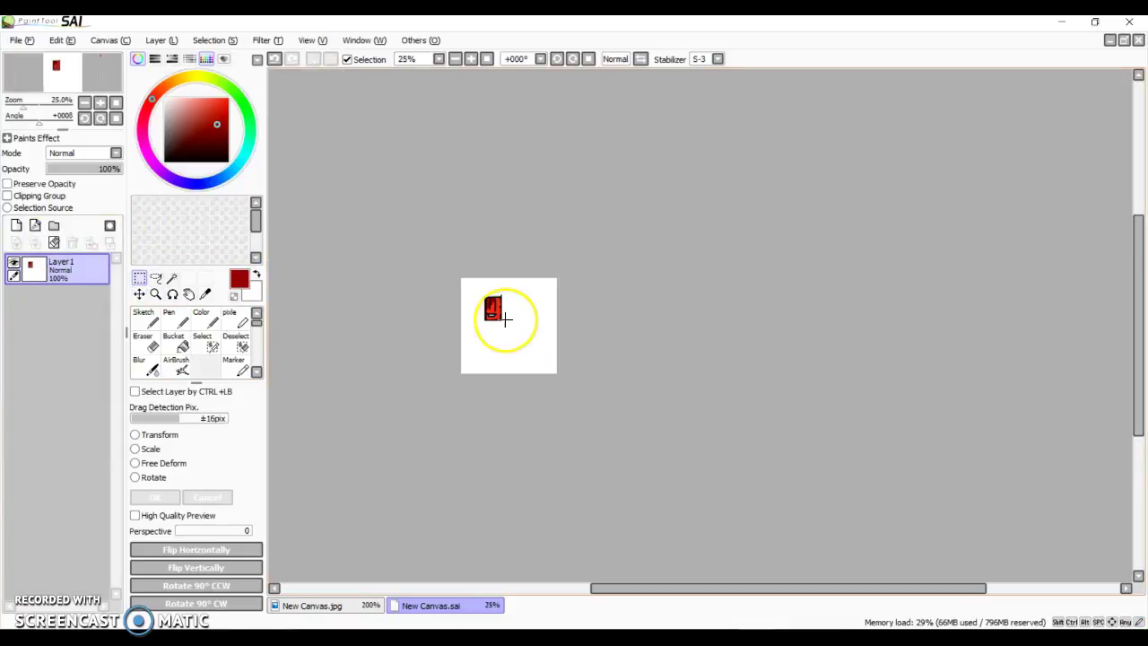
scroll(504, 323, "up", 7)
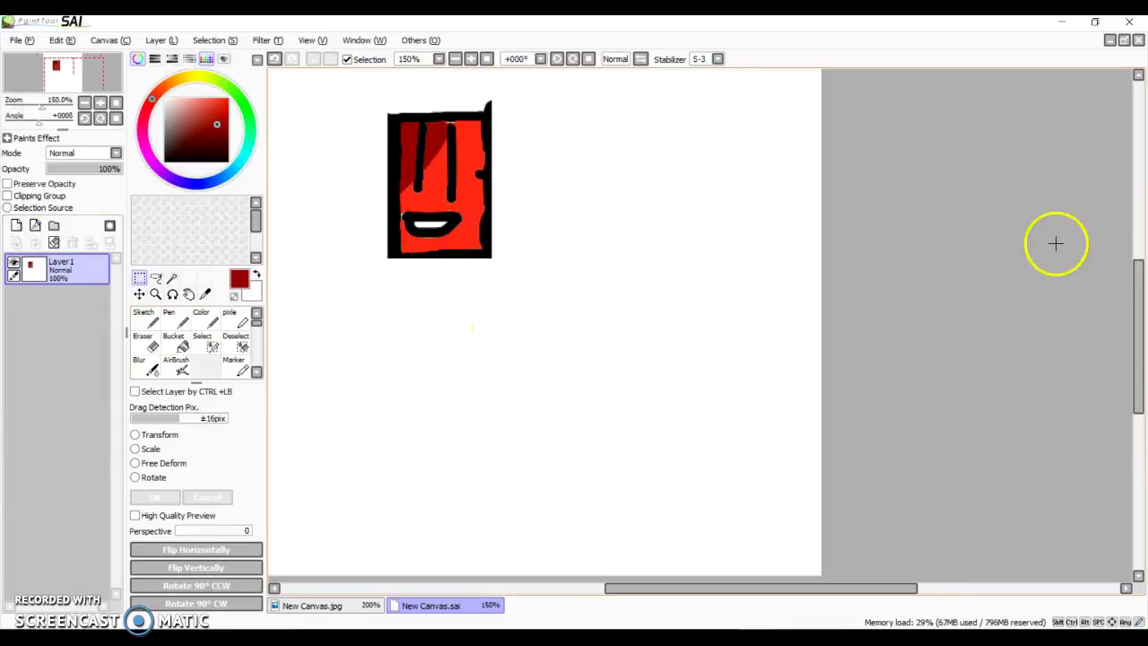
left_click_drag(1139, 320, 1115, 266)
mouse_move(839, 594)
left_mouse_down()
mouse_move(707, 548)
mouse_move(762, 541)
left_mouse_up()
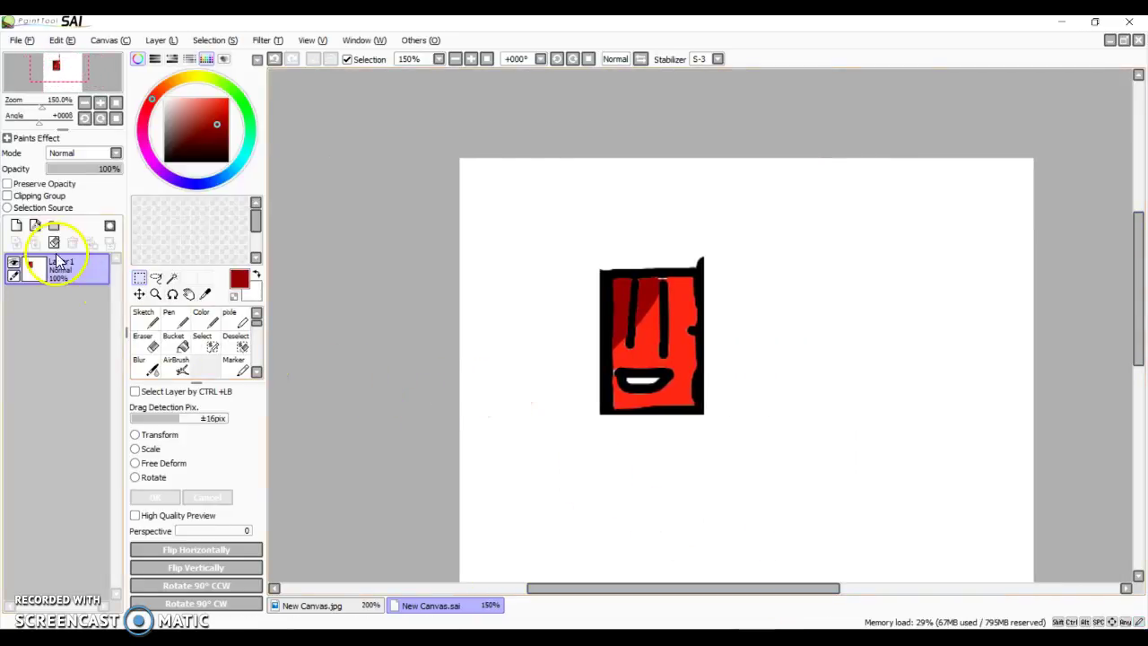
left_click(16, 227)
left_click(27, 302)
left_click(30, 264)
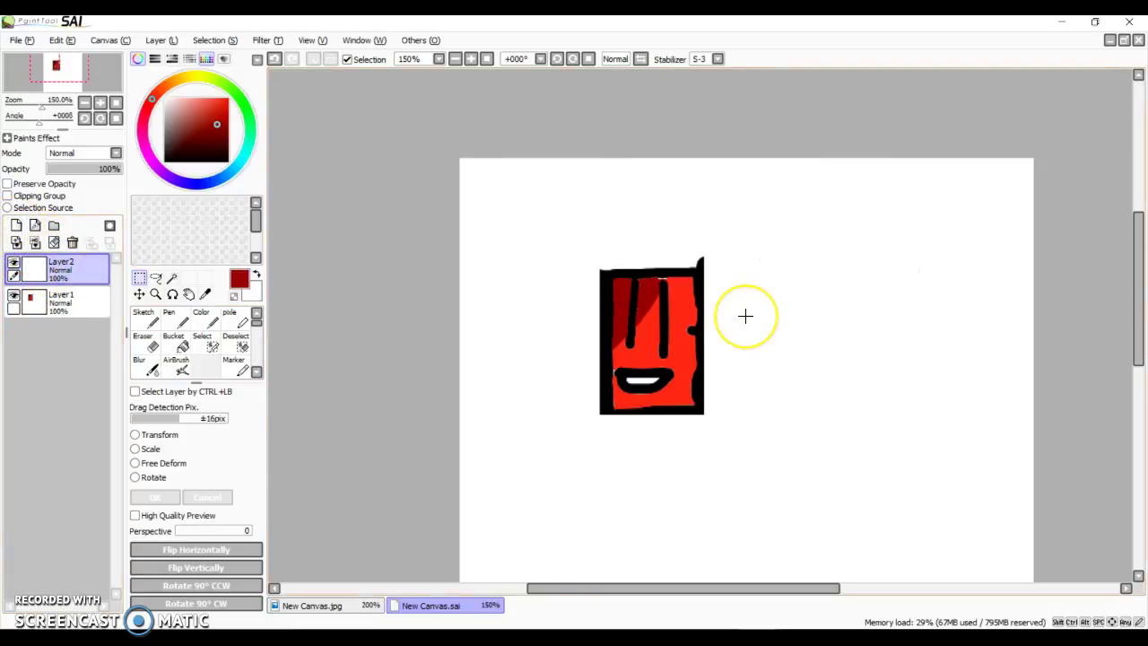
Test a dark red Sketch stroke across the framed face on Layer2 and undo it
scroll(744, 313, "up", 3)
left_click(153, 323)
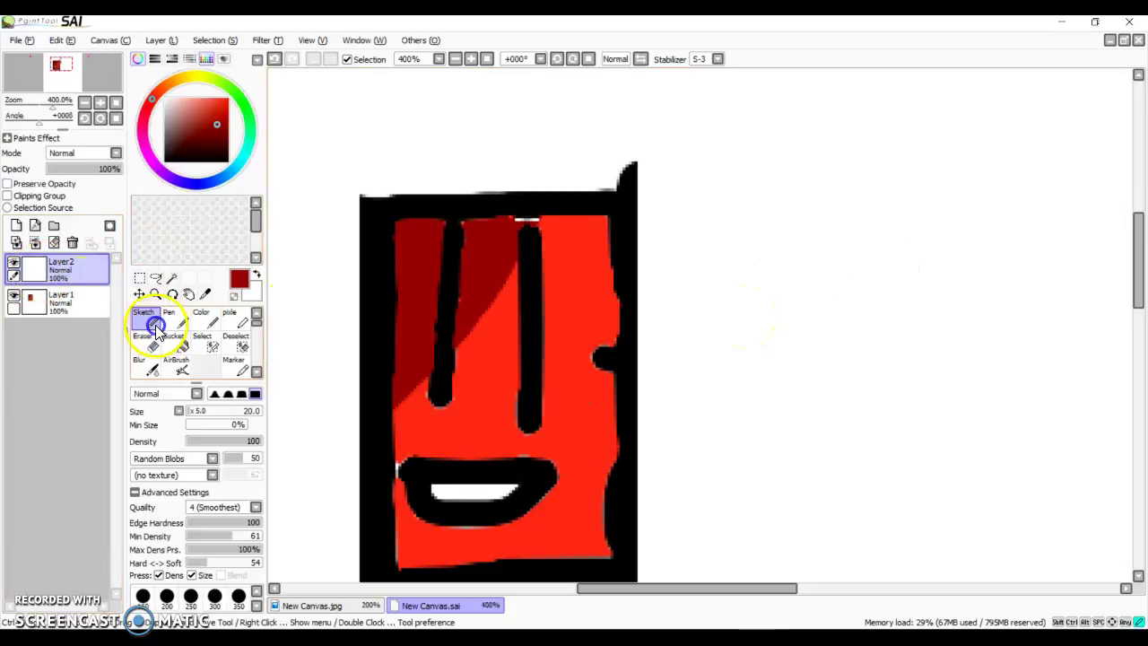
left_click_drag(307, 299, 853, 351)
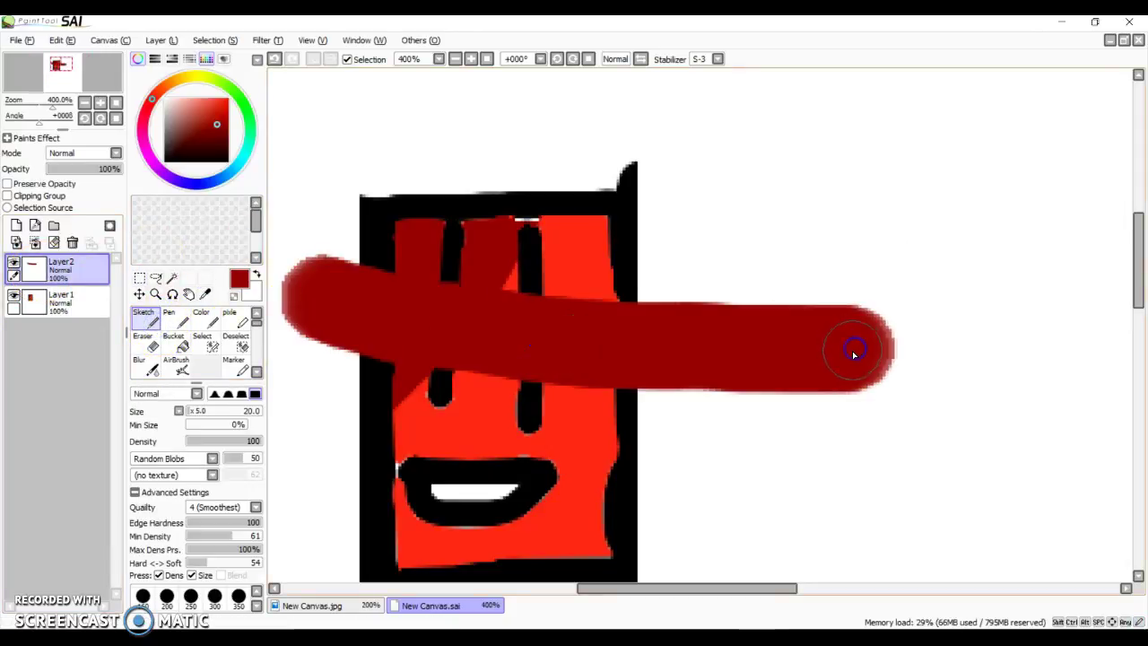
key("ctrl+z")
Move Layer2 below Layer1, test Sketch strokes running behind the framed face, and undo them
left_click_drag(36, 269, 36, 346)
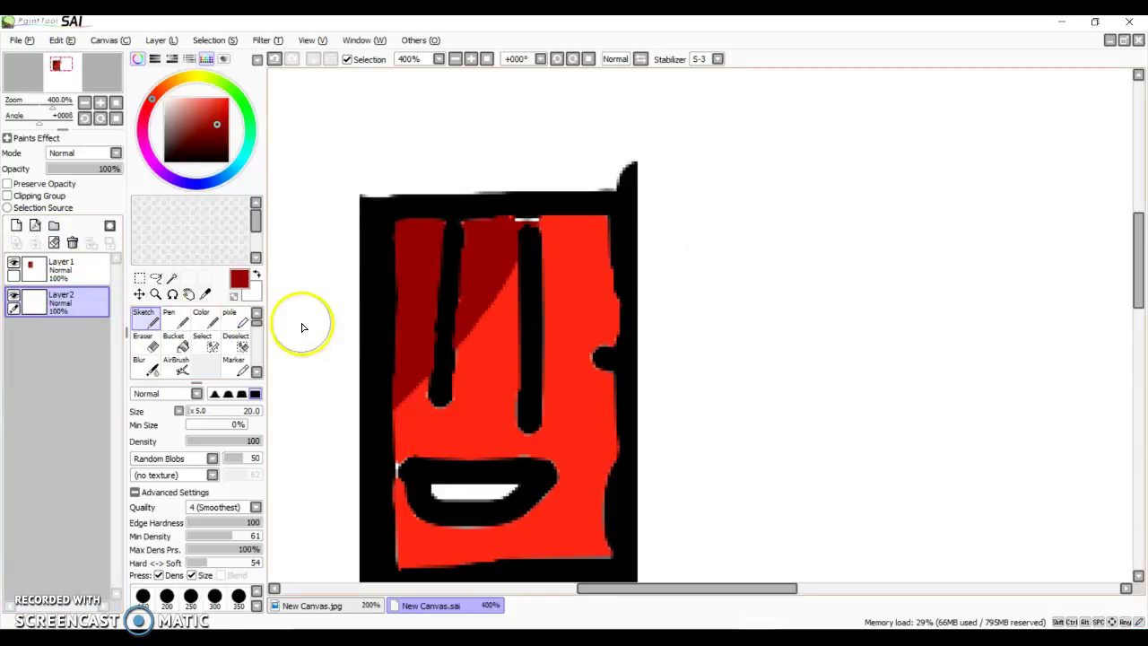
left_click_drag(303, 327, 878, 331)
left_click_drag(353, 303, 921, 323)
key("ctrl+z")
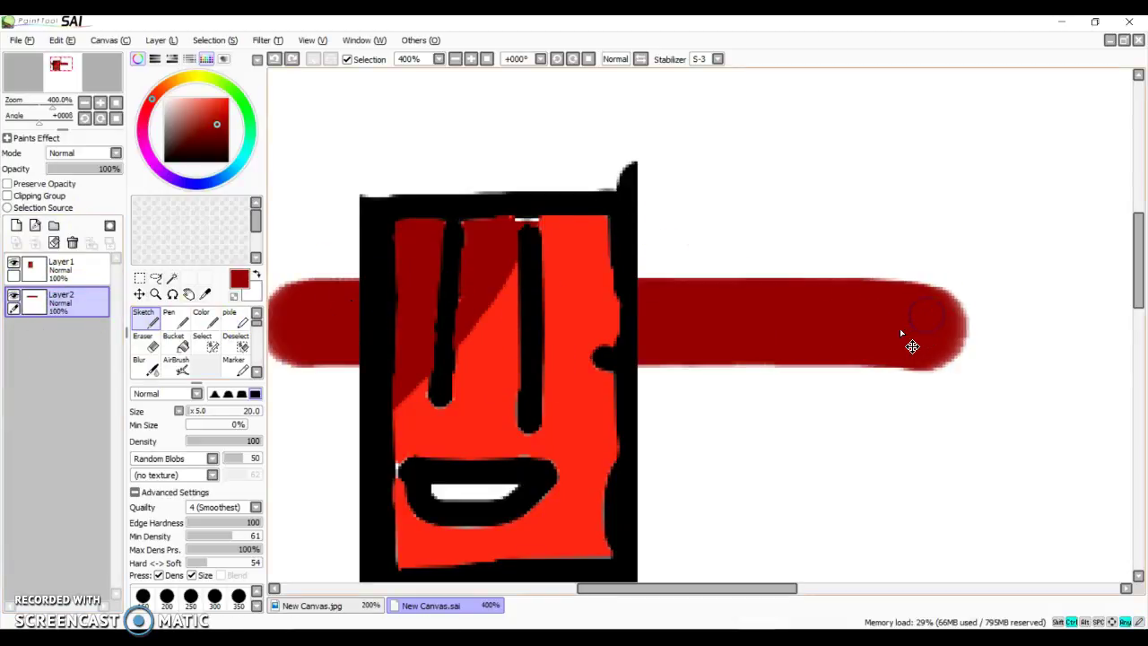
key("ctrl+z")
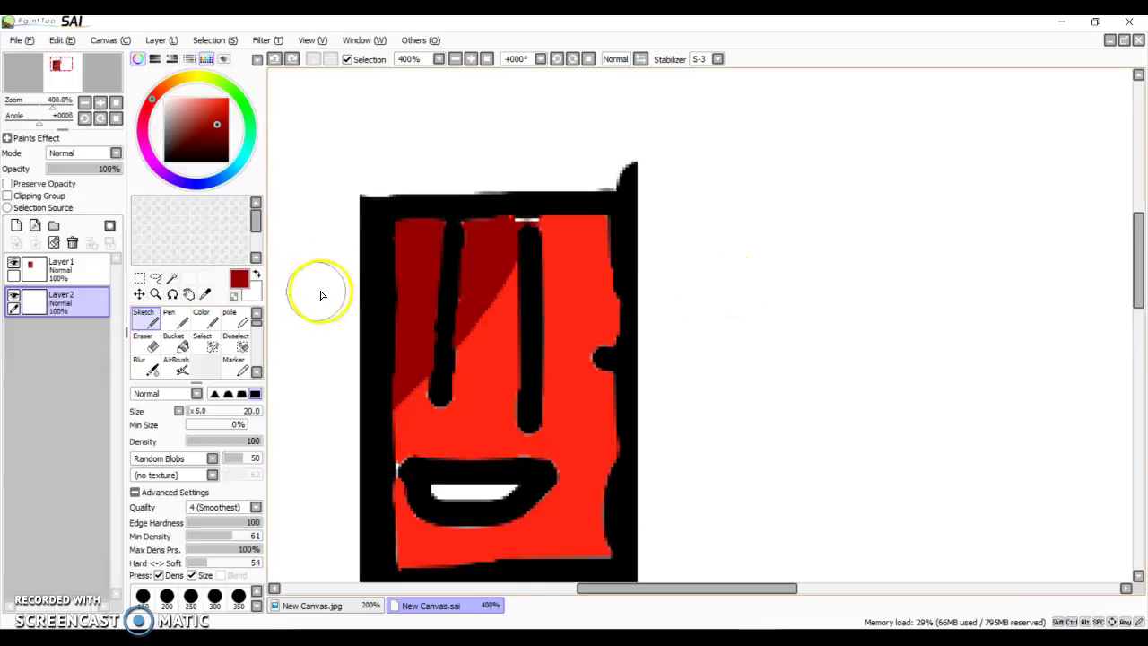
On Layer2, draw a second figure in black with the Pen: fingers above the frame, a rounded body beside it and both arms
left_click(175, 325)
left_click_drag(206, 106, 139, 186)
mouse_move(493, 190)
left_mouse_down()
mouse_move(471, 110)
mouse_move(498, 105)
mouse_move(514, 152)
mouse_move(521, 111)
mouse_move(535, 105)
mouse_move(549, 191)
left_mouse_up()
mouse_move(641, 274)
left_mouse_down()
mouse_move(642, 327)
mouse_move(697, 384)
mouse_move(740, 386)
left_mouse_up()
left_click_drag(638, 395, 665, 418)
mouse_move(738, 382)
left_mouse_down()
mouse_move(712, 261)
mouse_move(732, 158)
mouse_move(798, 123)
mouse_move(922, 204)
mouse_move(921, 370)
mouse_move(856, 464)
mouse_move(736, 482)
left_mouse_up()
mouse_move(938, 322)
left_mouse_down()
mouse_move(991, 387)
mouse_move(972, 517)
mouse_move(946, 582)
mouse_move(915, 443)
left_mouse_up()
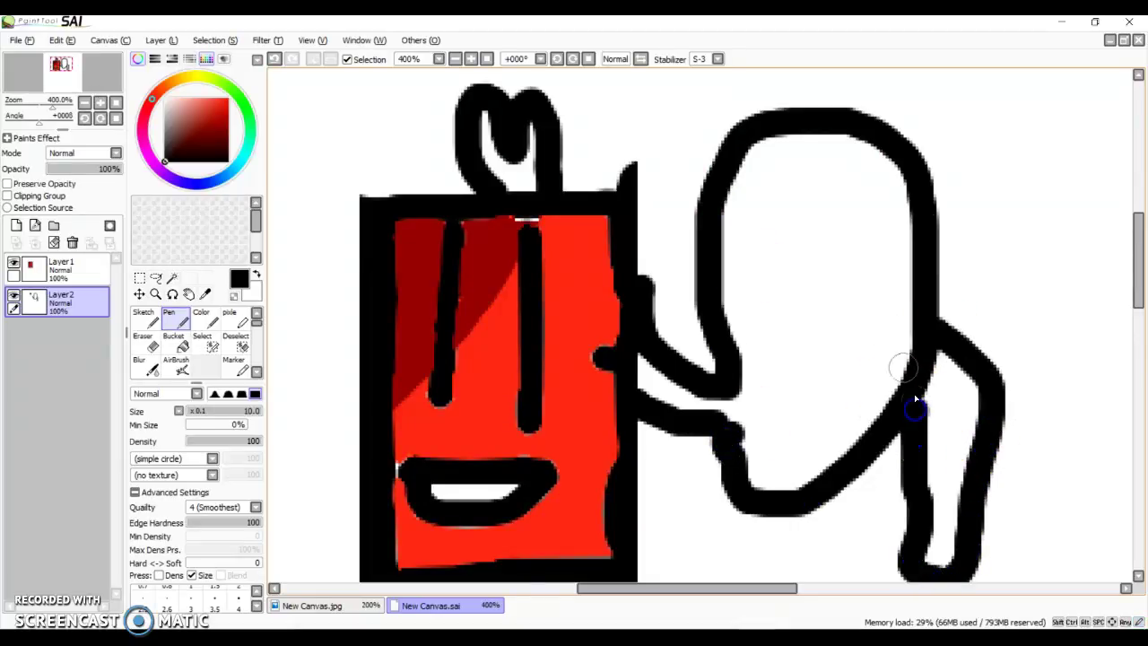
Draw an open mouth and two vertical line eyes on the second figure with the black Pen
mouse_move(763, 397)
left_mouse_down()
mouse_move(764, 366)
mouse_move(812, 360)
mouse_move(795, 411)
left_mouse_up()
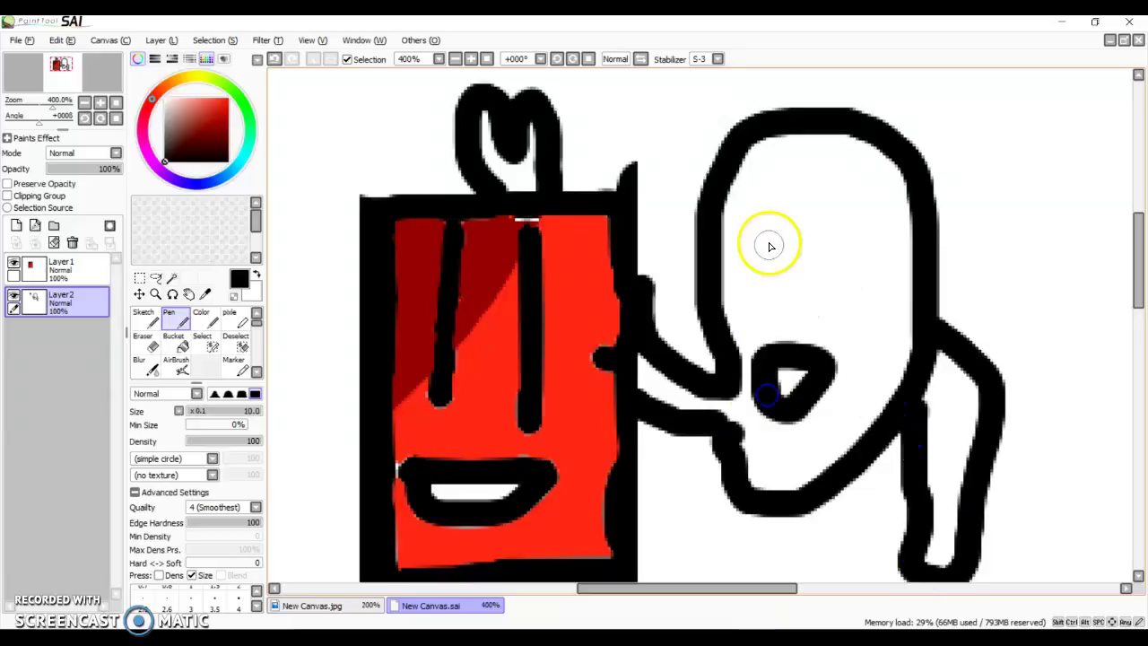
left_click_drag(765, 174, 767, 273)
left_click_drag(836, 179, 835, 298)
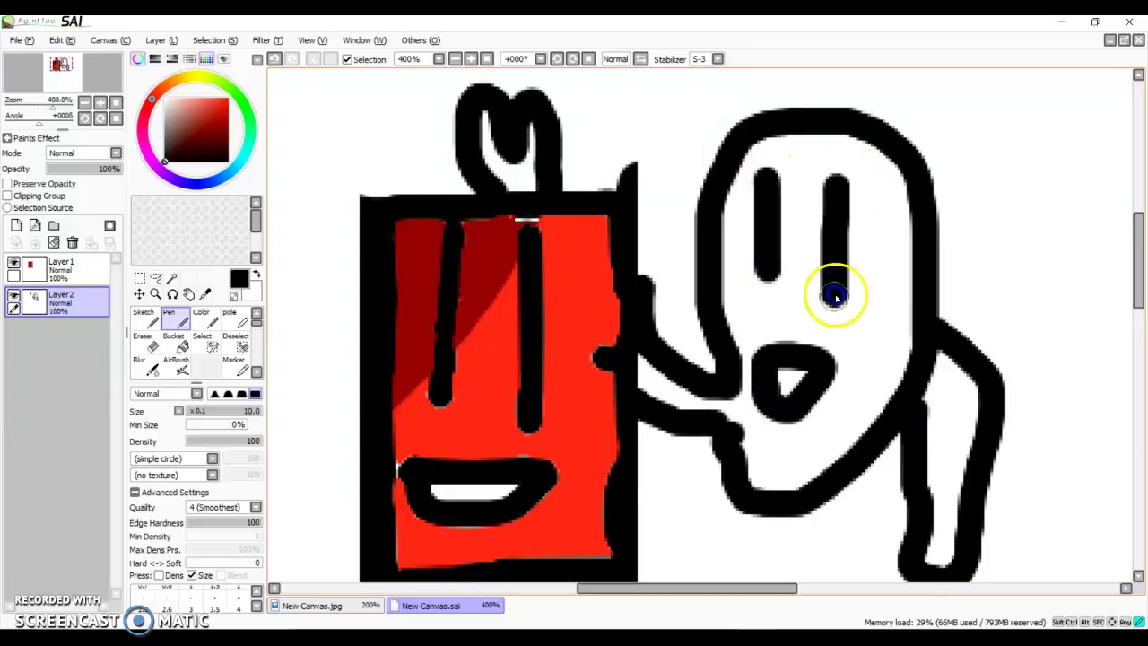
Try selecting the second figure's interior on Layer2 with the Magic Wand, then clear the selection
left_click(172, 278)
left_click(790, 289)
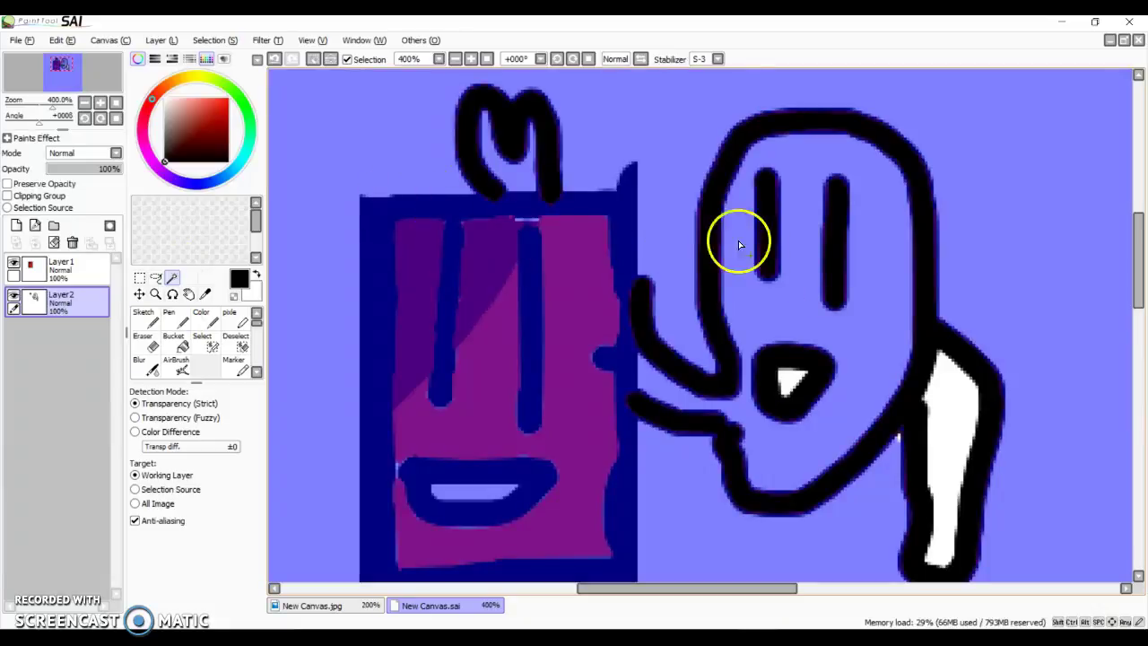
left_click(410, 159)
left_click(14, 337)
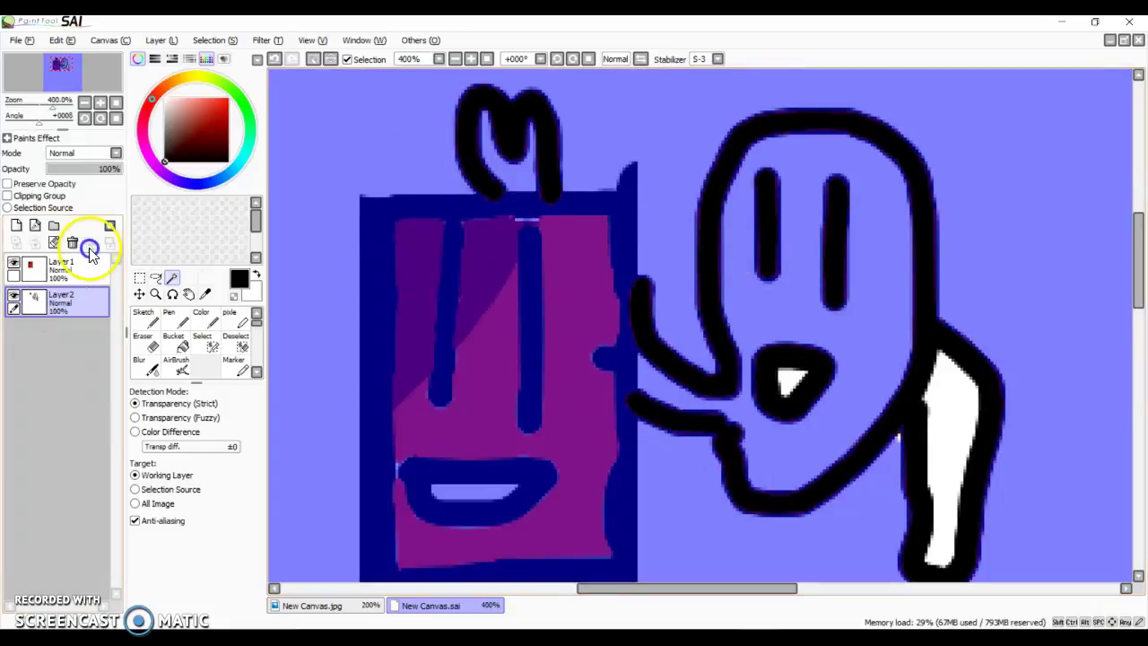
left_click(76, 305)
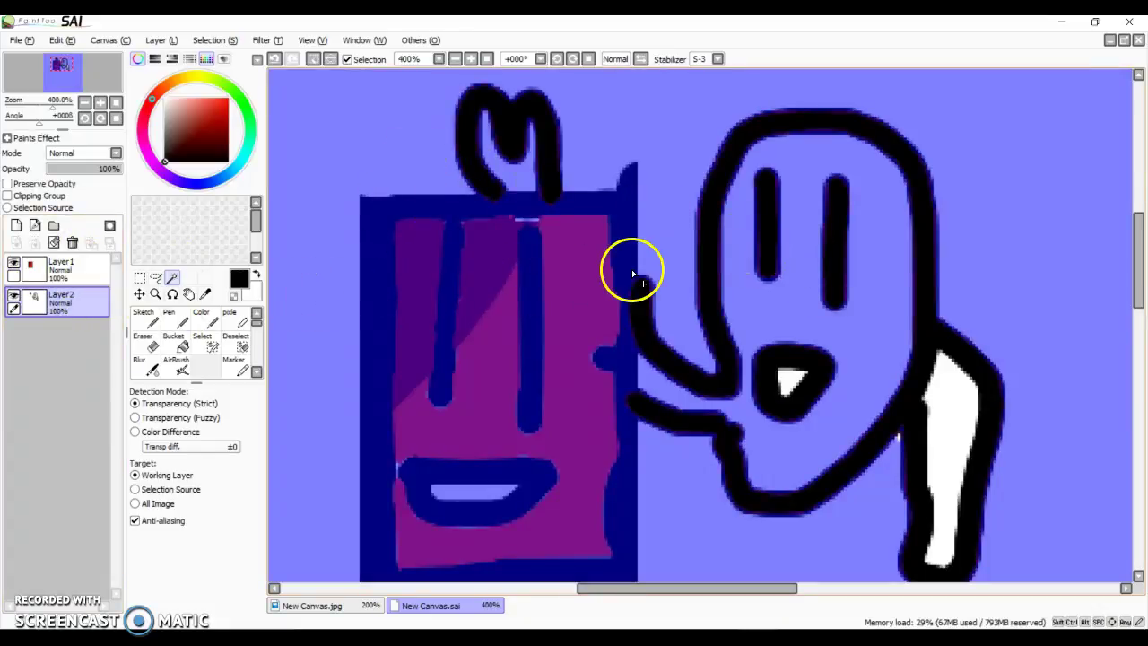
left_click(548, 277)
left_click(336, 309)
left_click(45, 308)
left_click(262, 347)
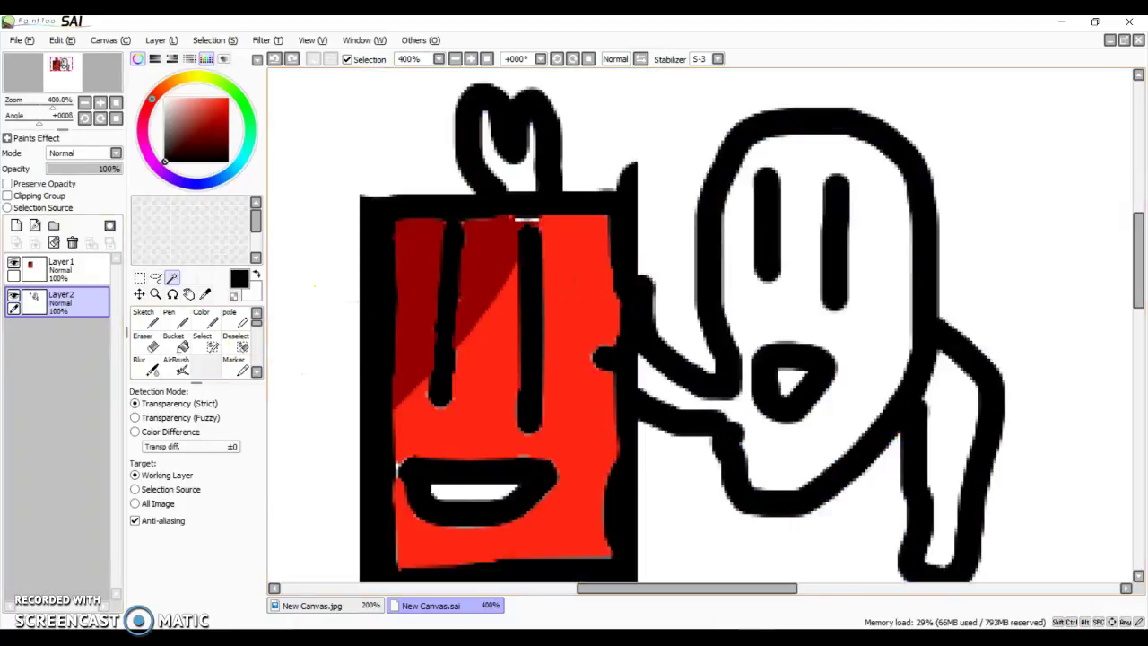
Close the second figure's arm outline behind the red frame with the Pen on Layer2 and select its interior with the Magic Wand
left_click(60, 266)
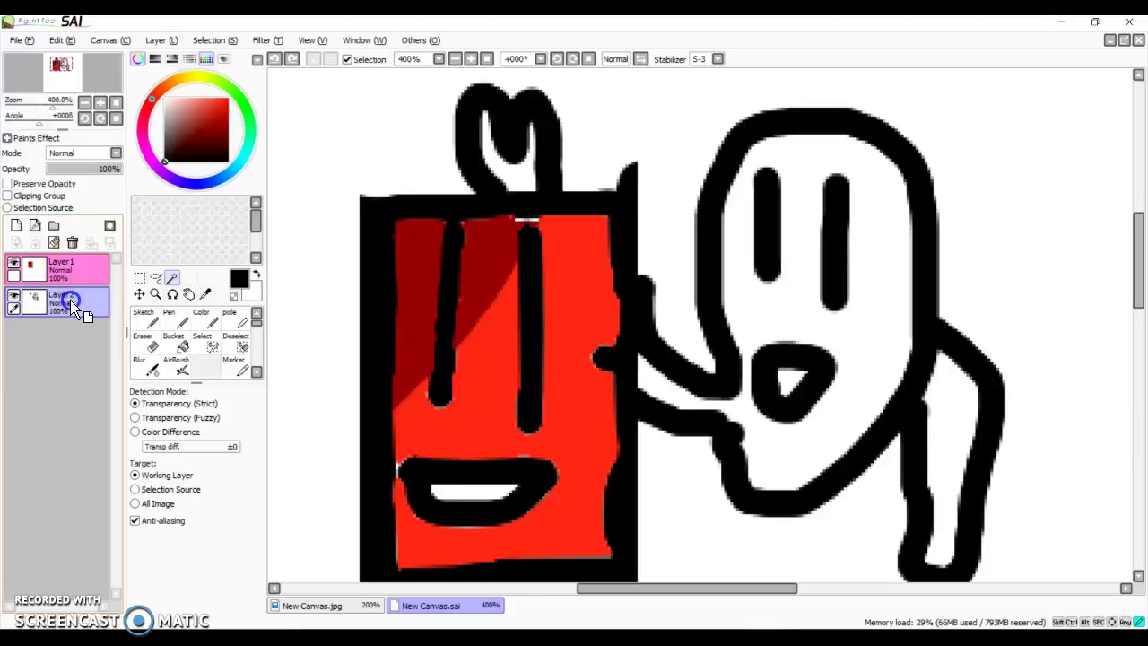
left_click(161, 323)
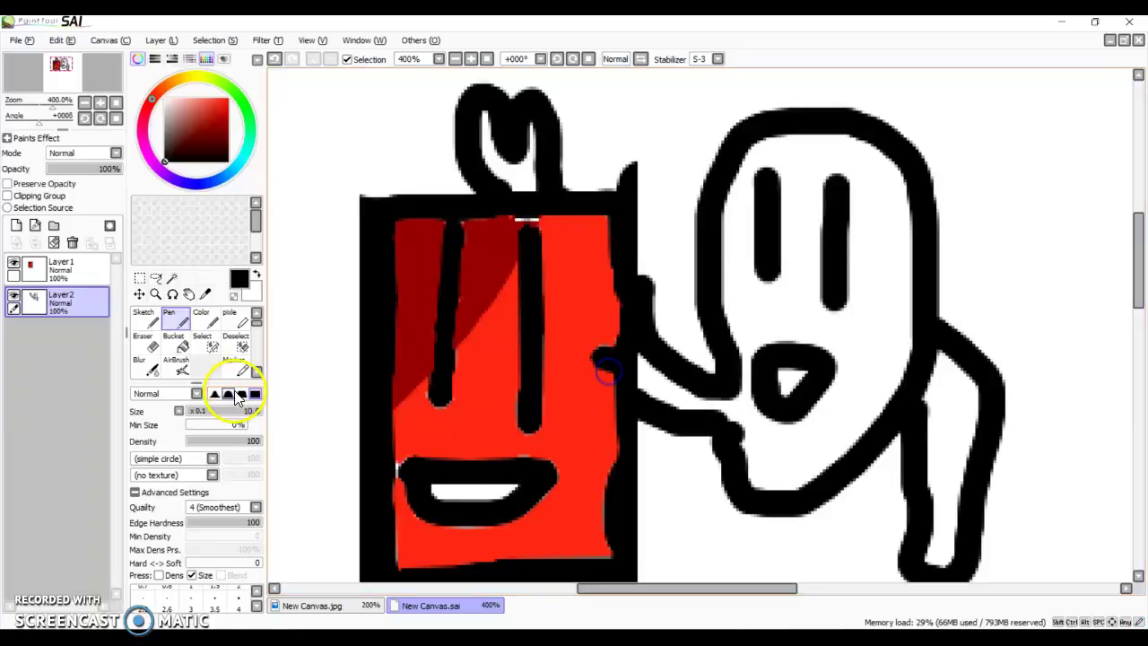
left_click(170, 278)
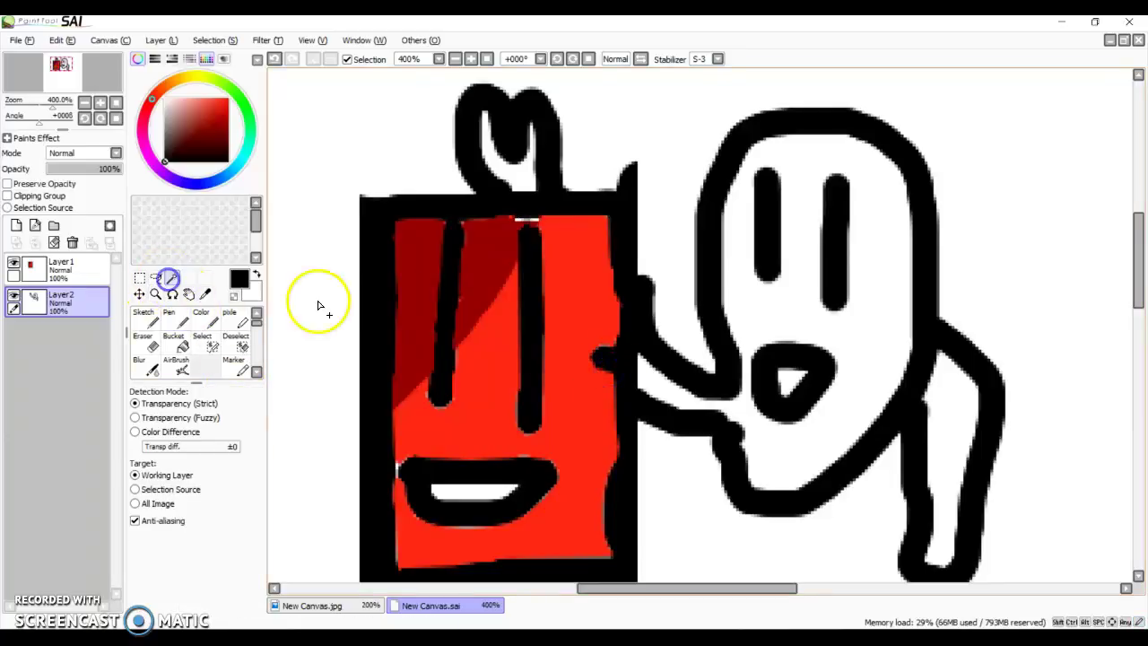
left_click(525, 185)
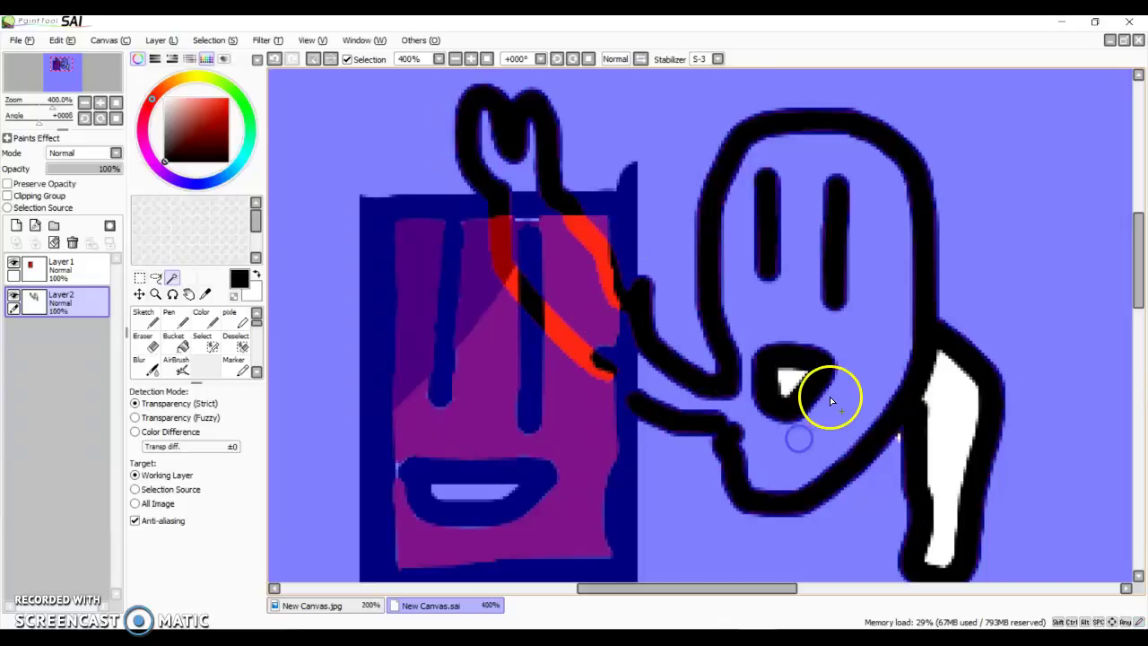
Pick a bright blue and fill the second figure's body and raised hand with the Bucket, trying the other arm too
left_click(169, 319)
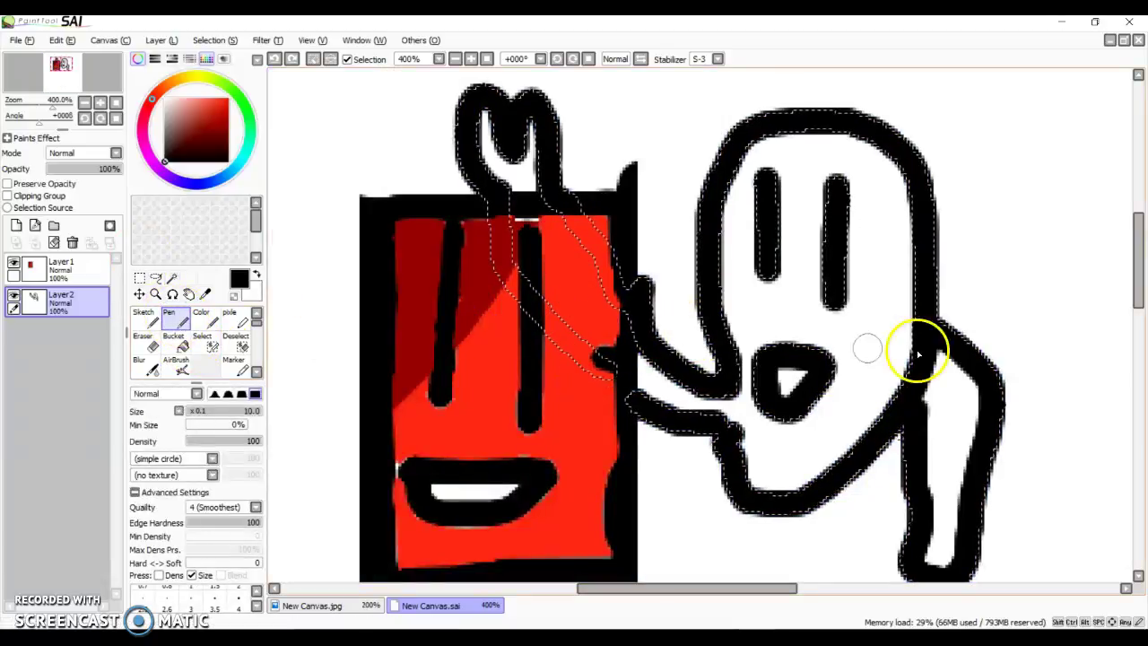
left_click(174, 343)
left_click(230, 182)
left_click(221, 99)
left_click(644, 233)
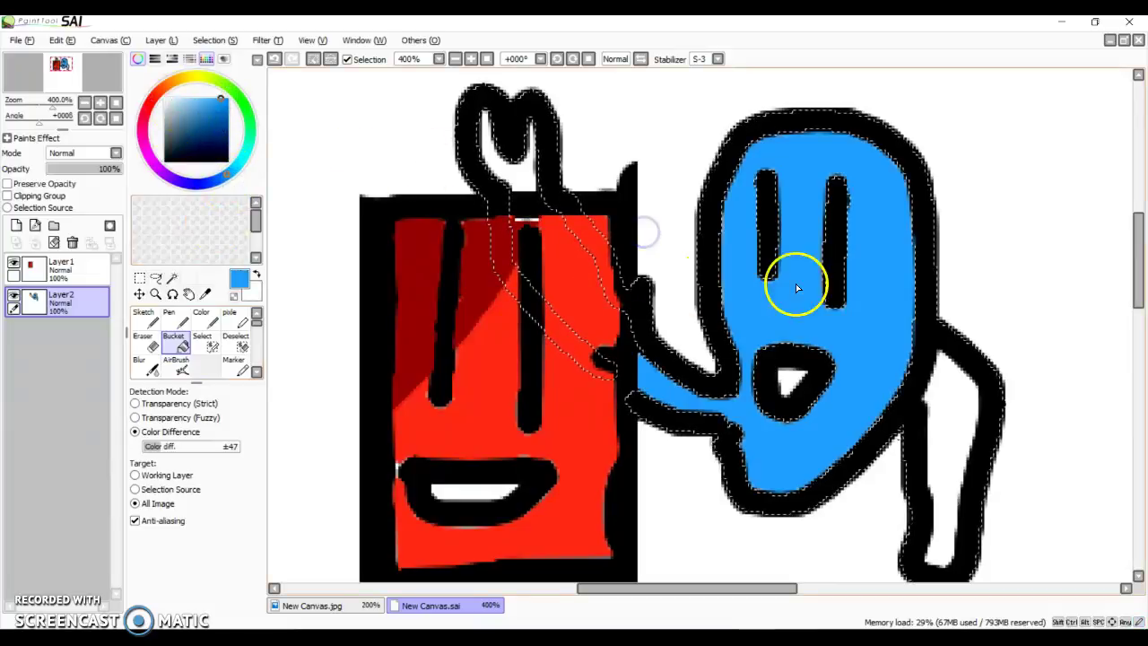
left_click(518, 175)
left_click(975, 389)
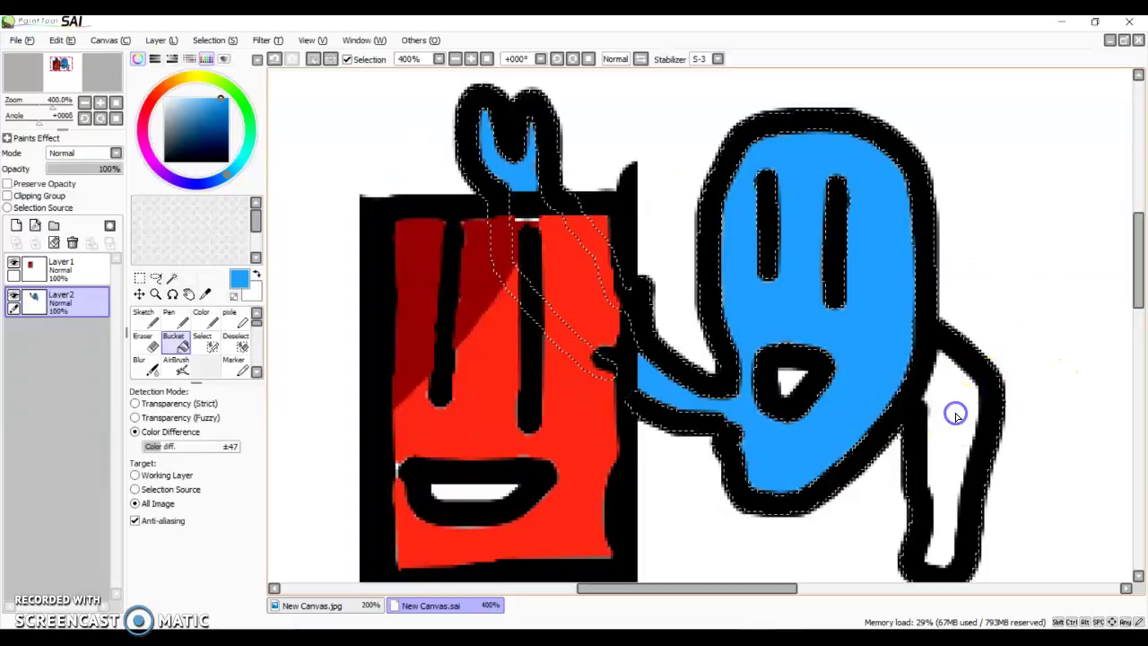
Pick a darker blue and shade the top of the blue figure's head with the Pen, undoing the first stroke
left_click(172, 319)
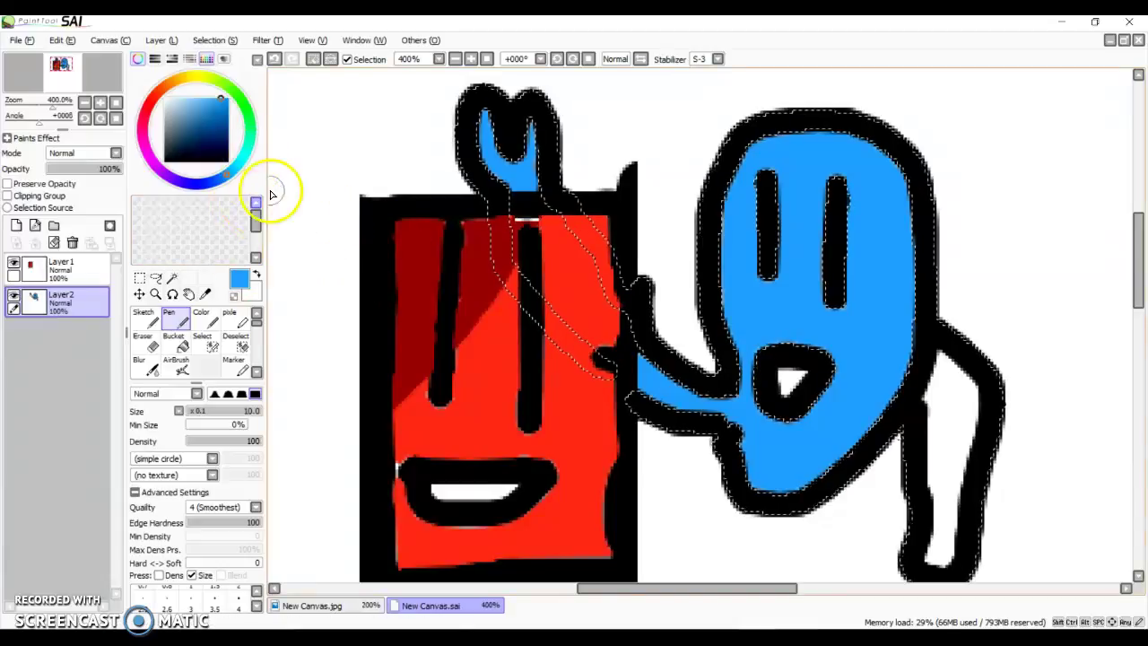
left_click(210, 119)
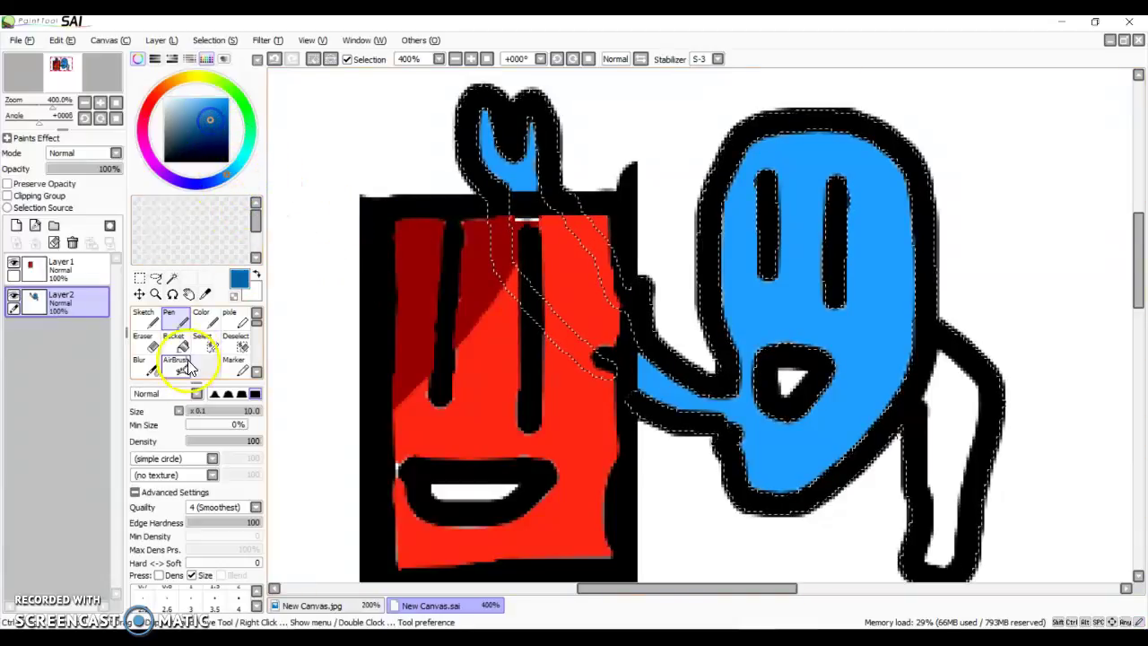
left_click_drag(745, 243, 916, 206)
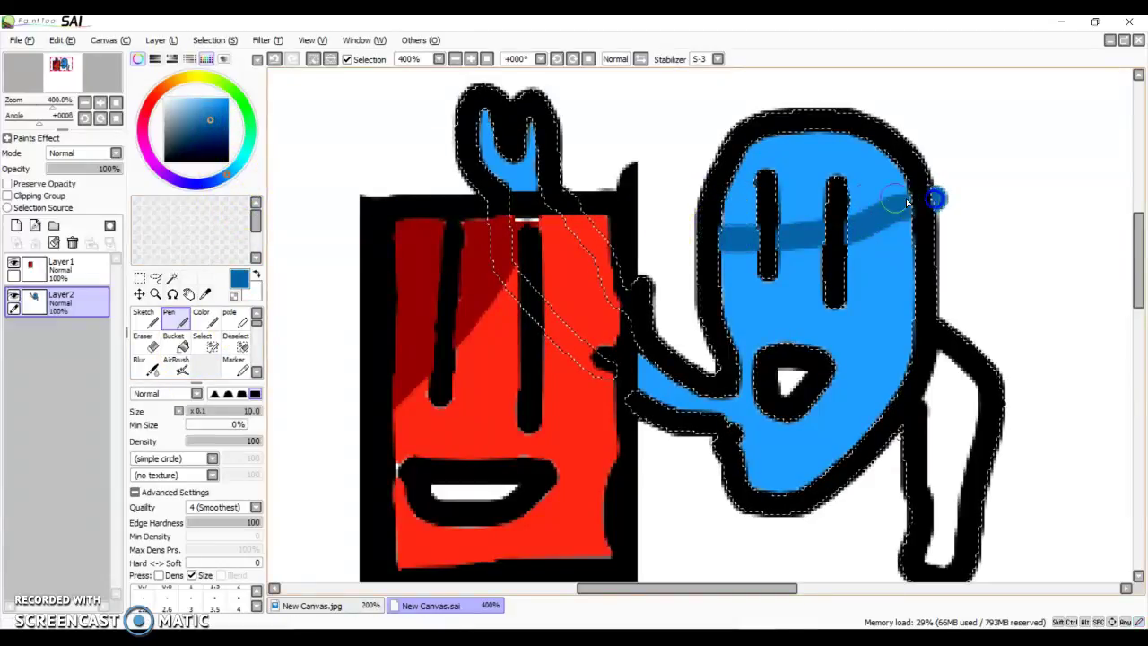
key("ctrl+z")
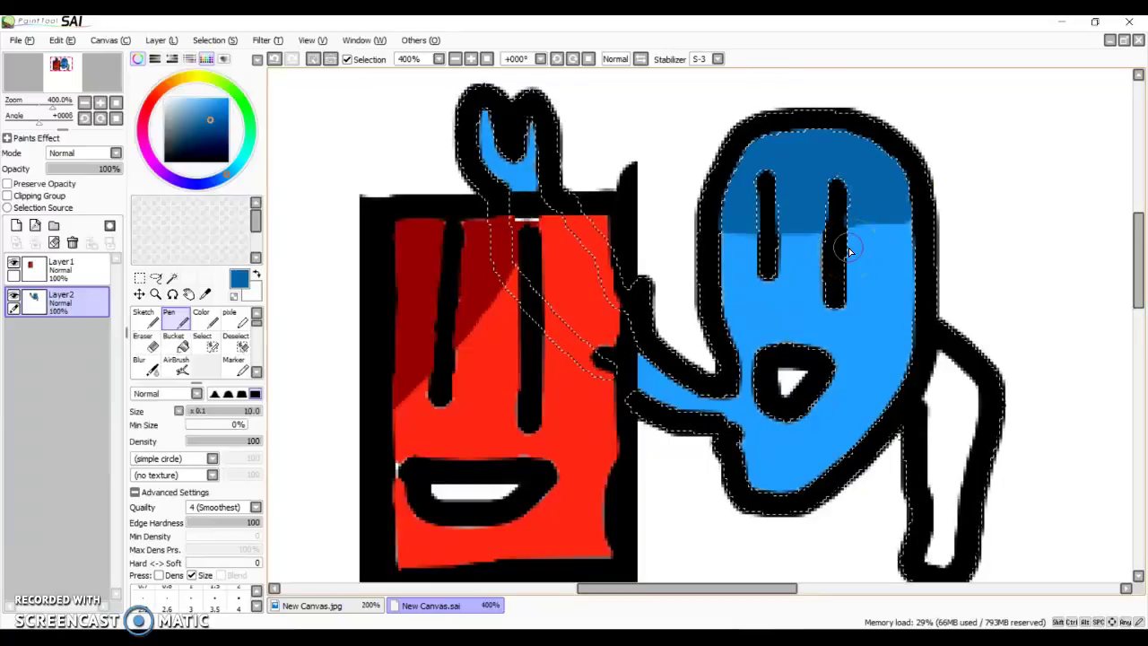
Clear the current selection around the blue figure
left_click(140, 278)
scroll(372, 139, "up", 5)
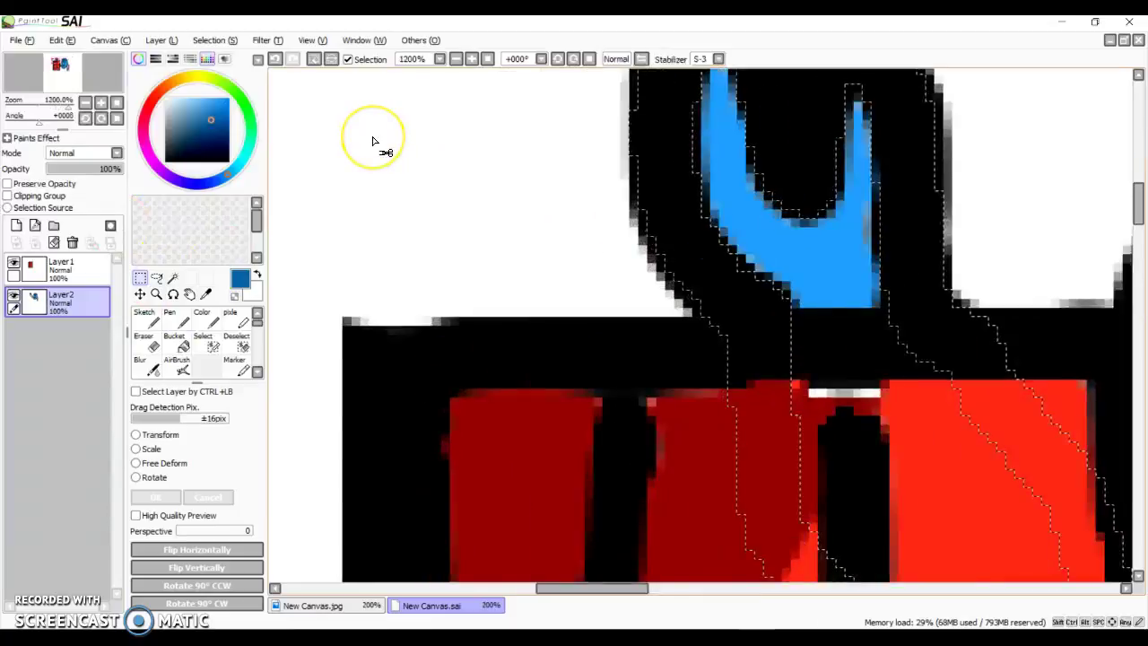
scroll(375, 141, "down", 15)
left_click(335, 157)
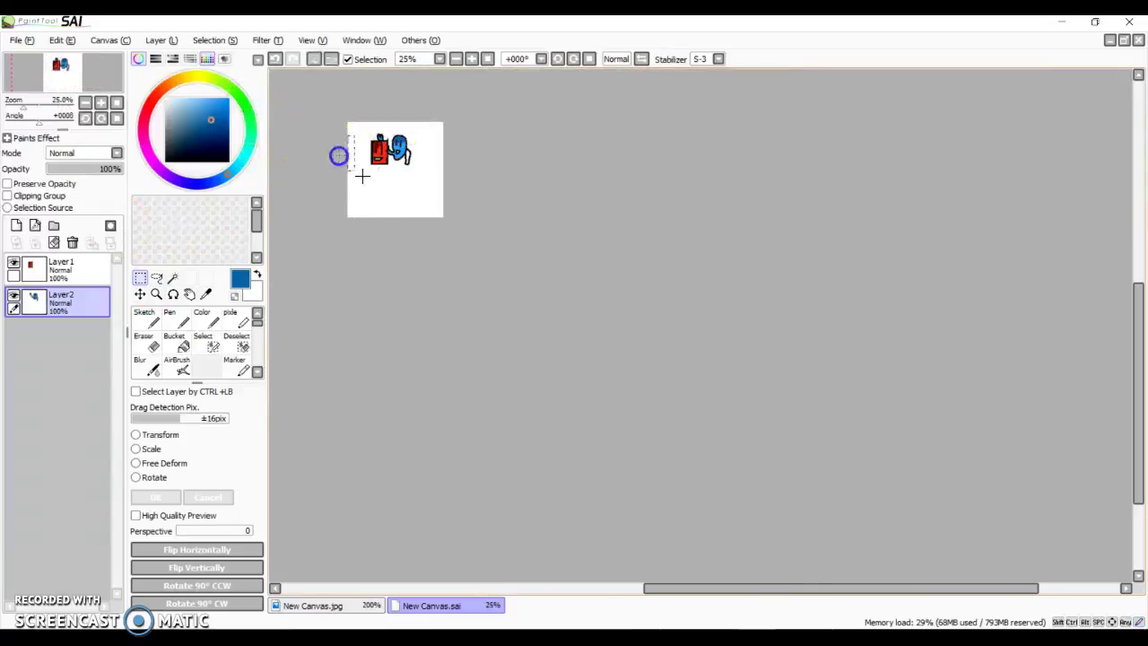
scroll(539, 179, "down", 2)
scroll(539, 179, "up", 4)
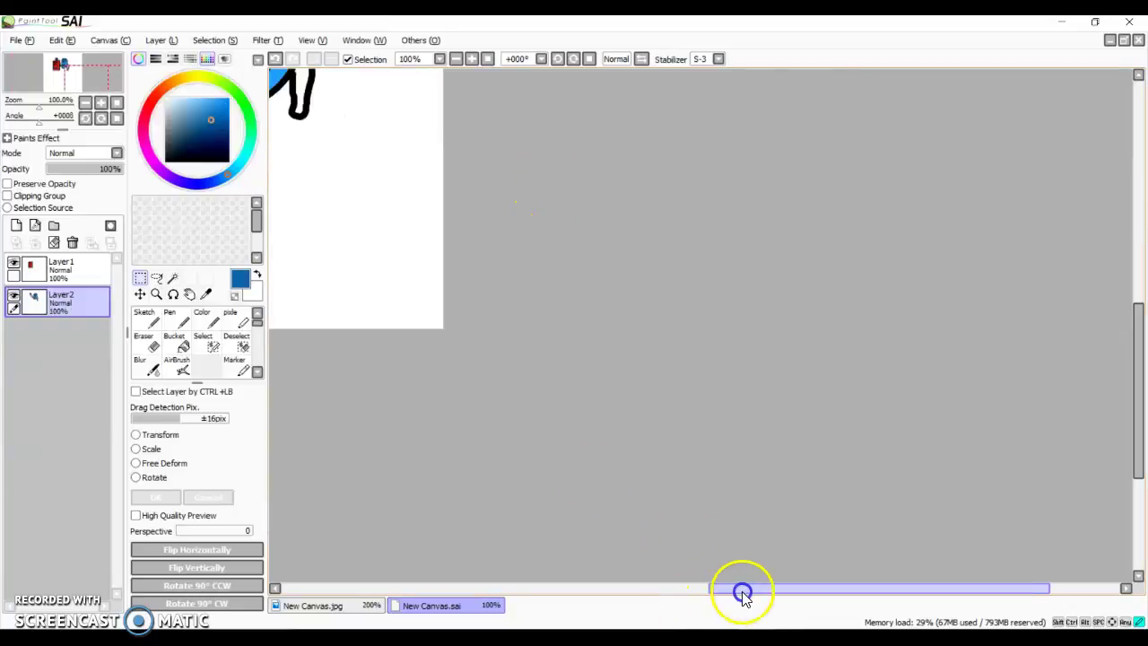
left_click_drag(741, 590, 564, 589)
left_click_drag(1139, 344, 1133, 269)
Start saving the canvas as a new file and choose JPEG as the file type
left_click(17, 41)
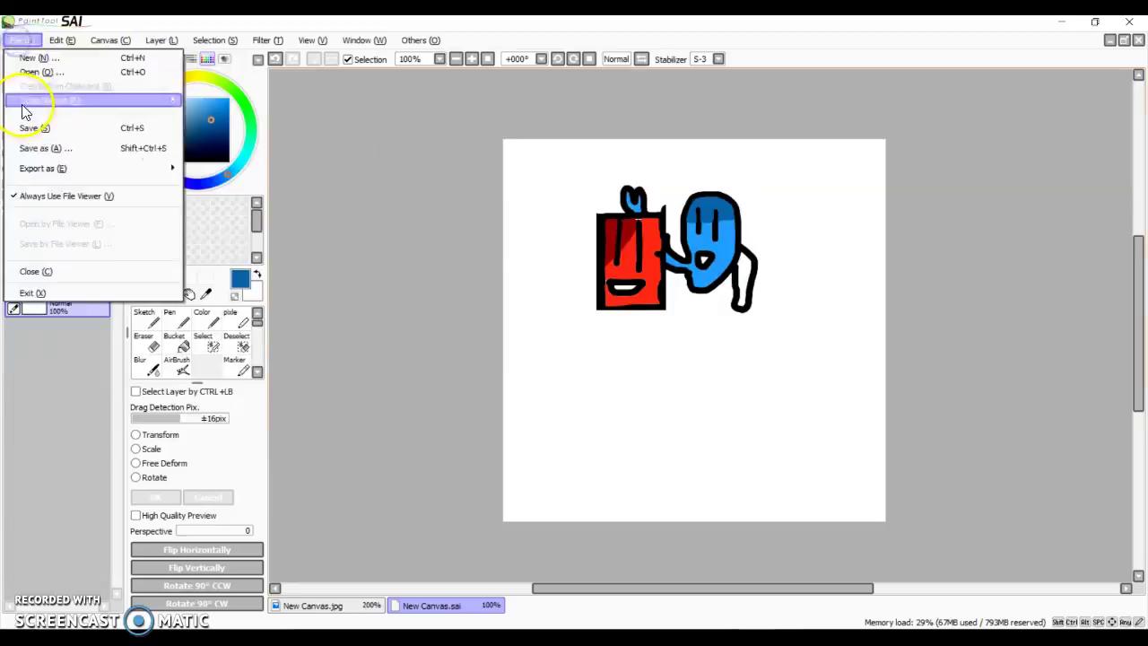
left_click(32, 148)
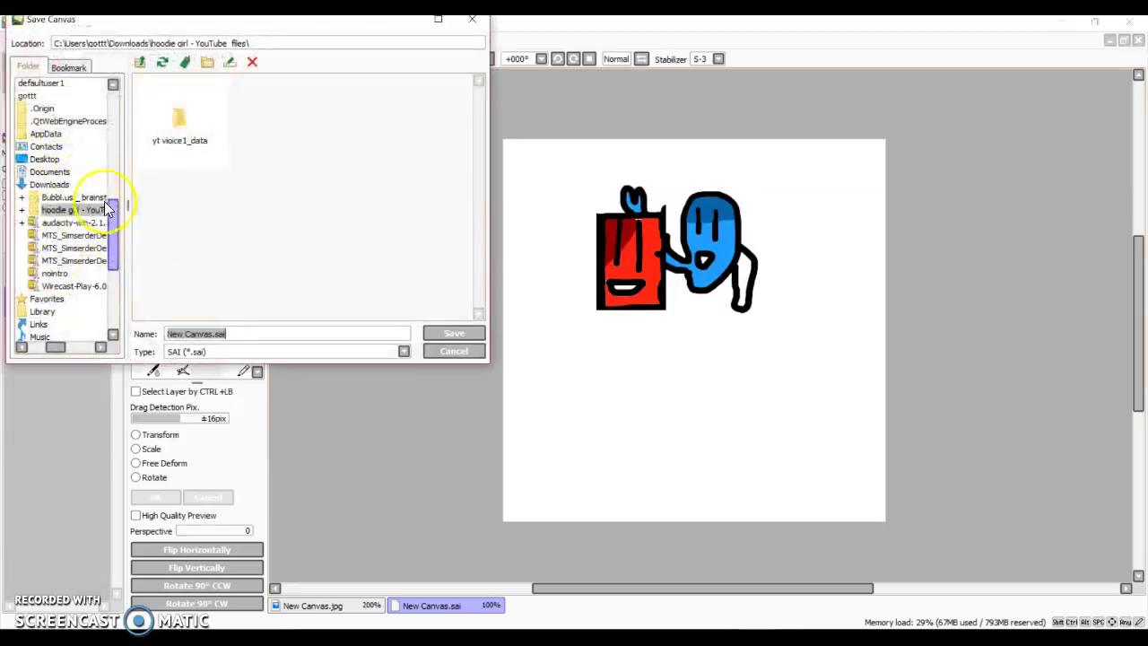
double_click(175, 111)
left_click(235, 352)
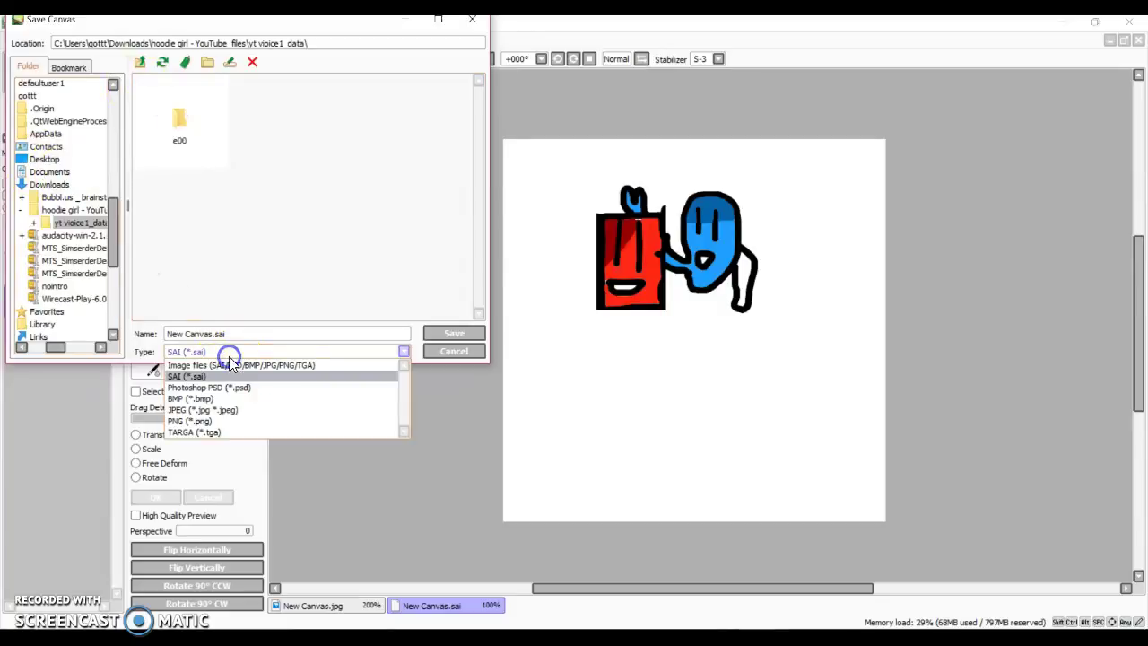
left_click(195, 413)
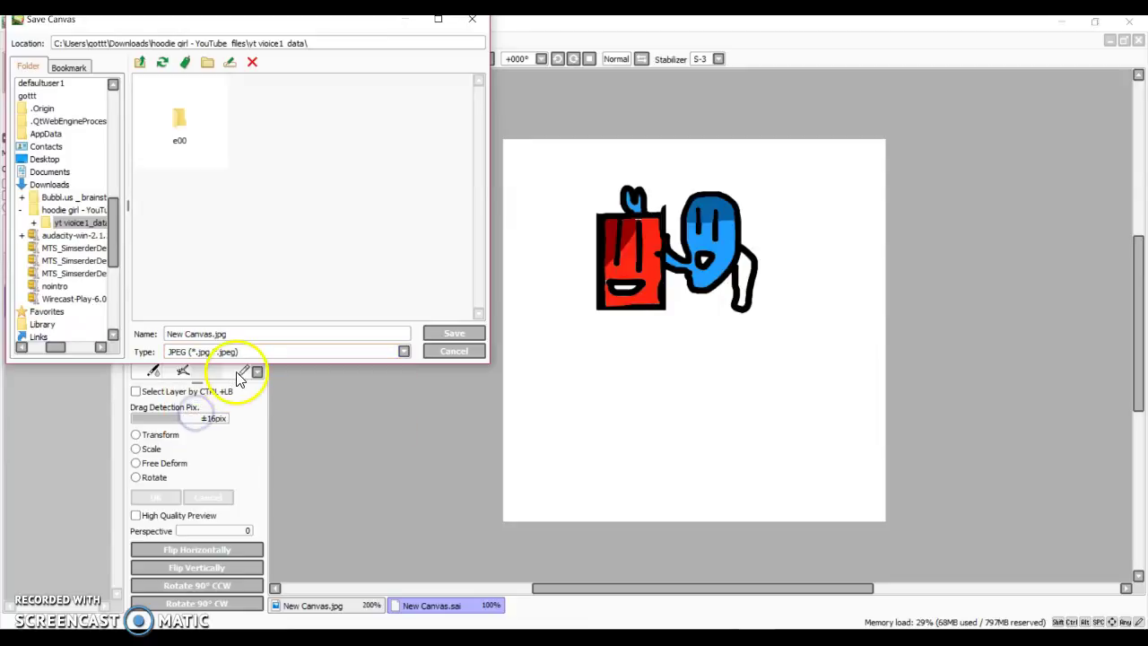
Save New Canvas.jpg to the hoodie girl YouTube files folder in Downloads, overwriting the existing file
left_click(73, 186)
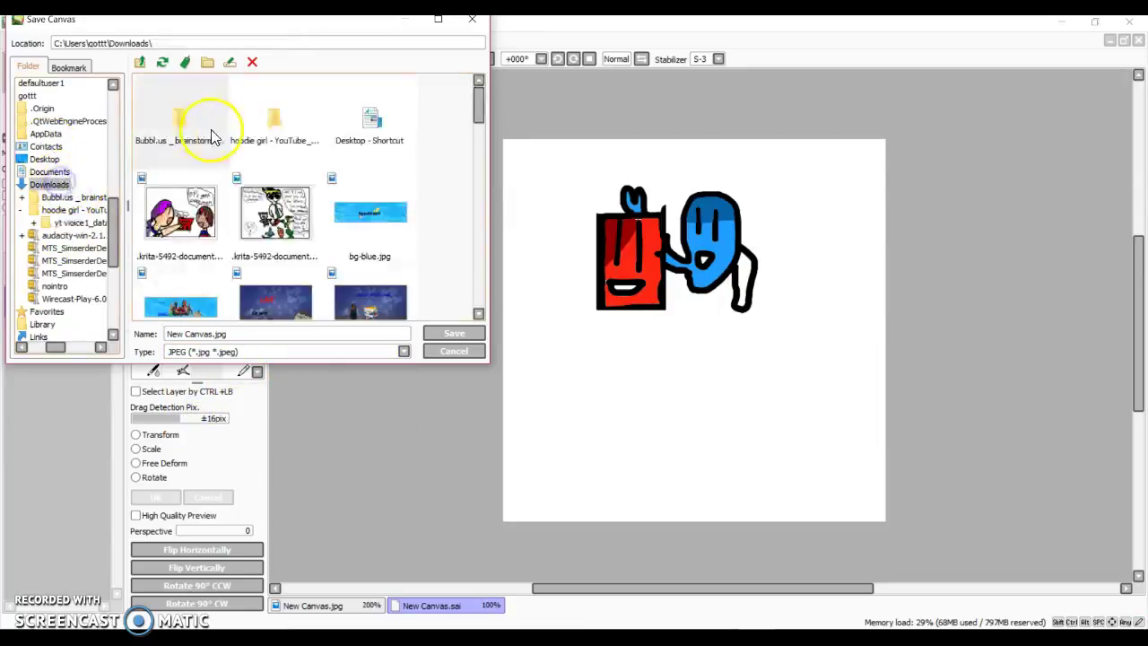
left_click(278, 130)
double_click(278, 133)
left_click(454, 333)
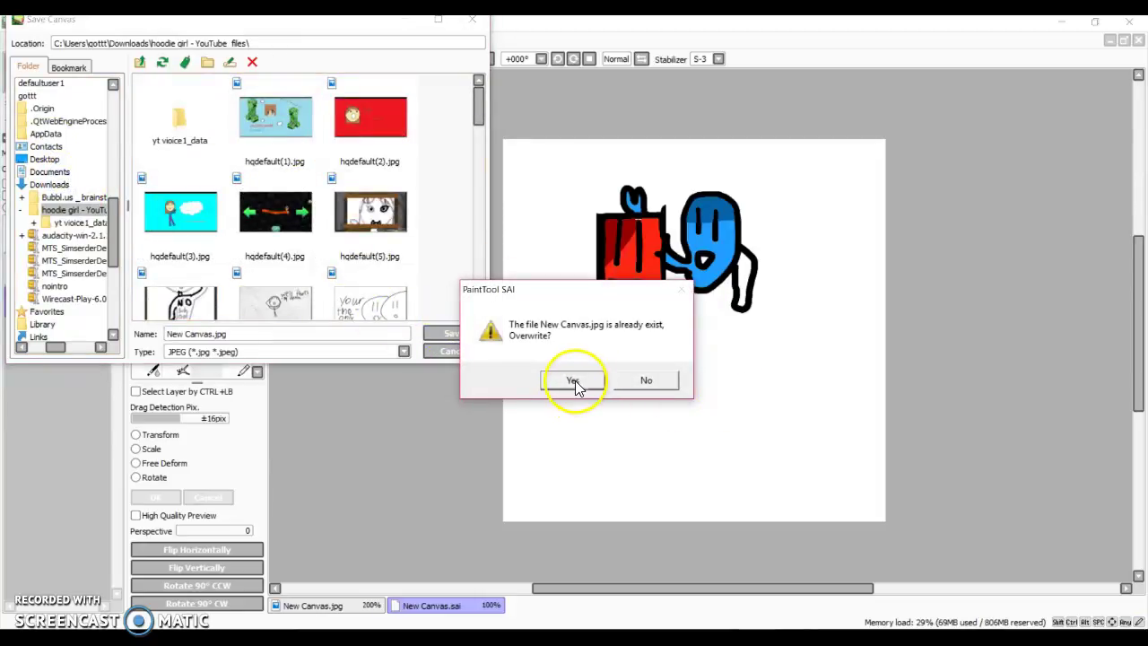
left_click(575, 382)
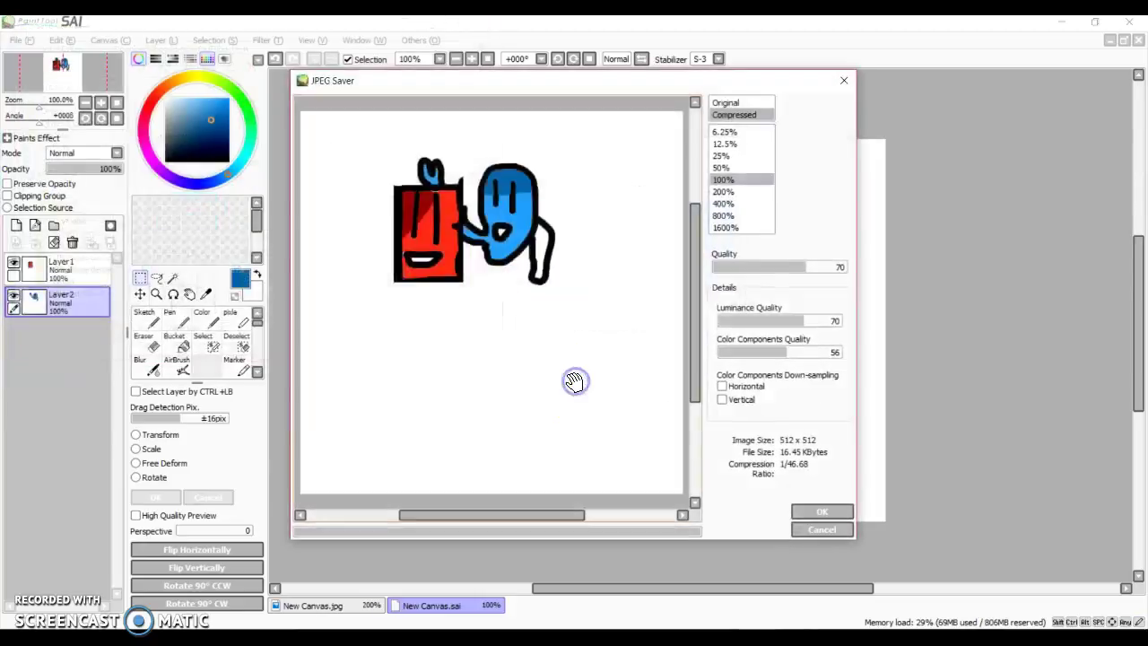
Preview the JPEG at larger scales, return the preview to 100% and accept the compression settings
left_click(736, 192)
left_click(736, 215)
left_click(736, 192)
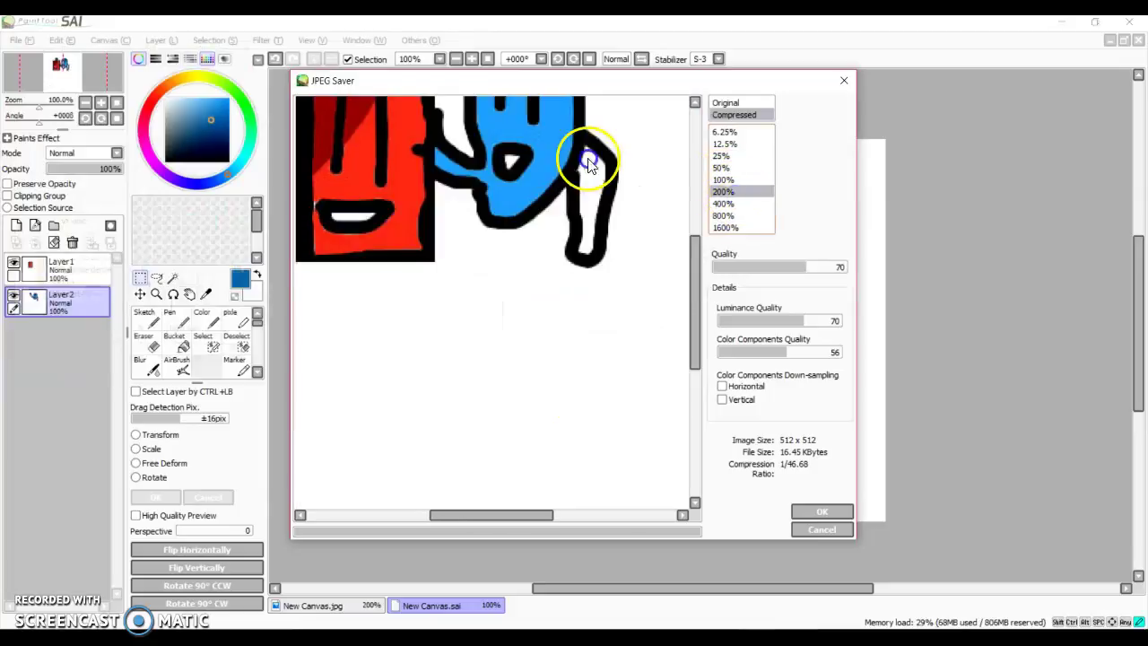
left_click(737, 182)
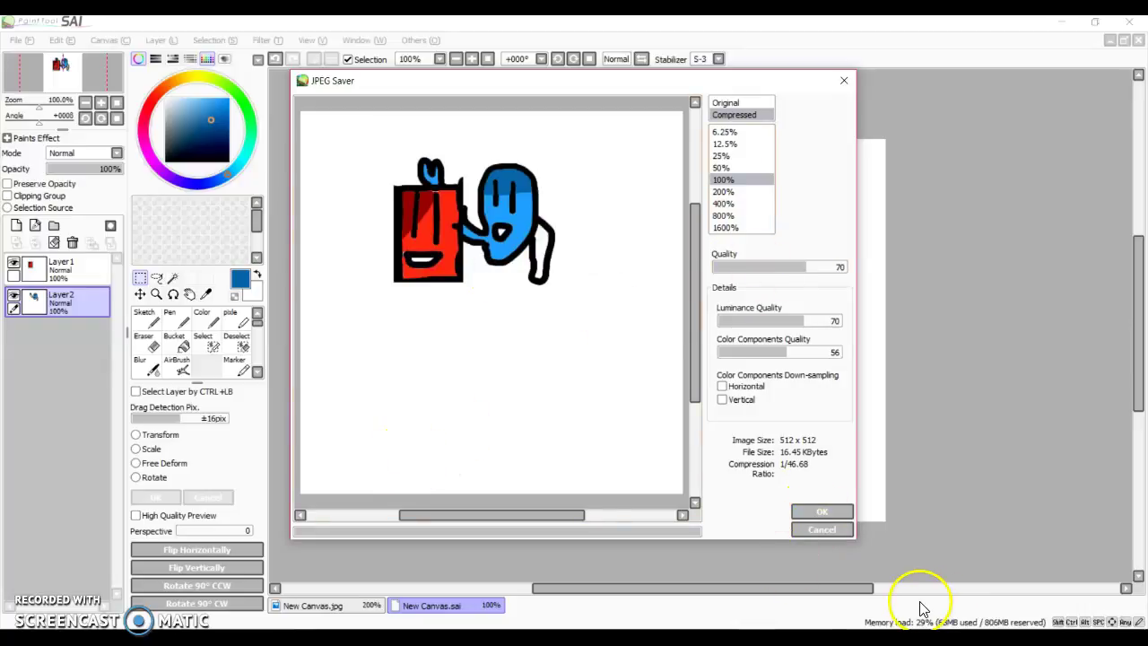
left_click(830, 513)
Switch to the Filmora video editor and import the New Canvas picture from the hoodie girl YouTube files folder
key("alt+Tab")
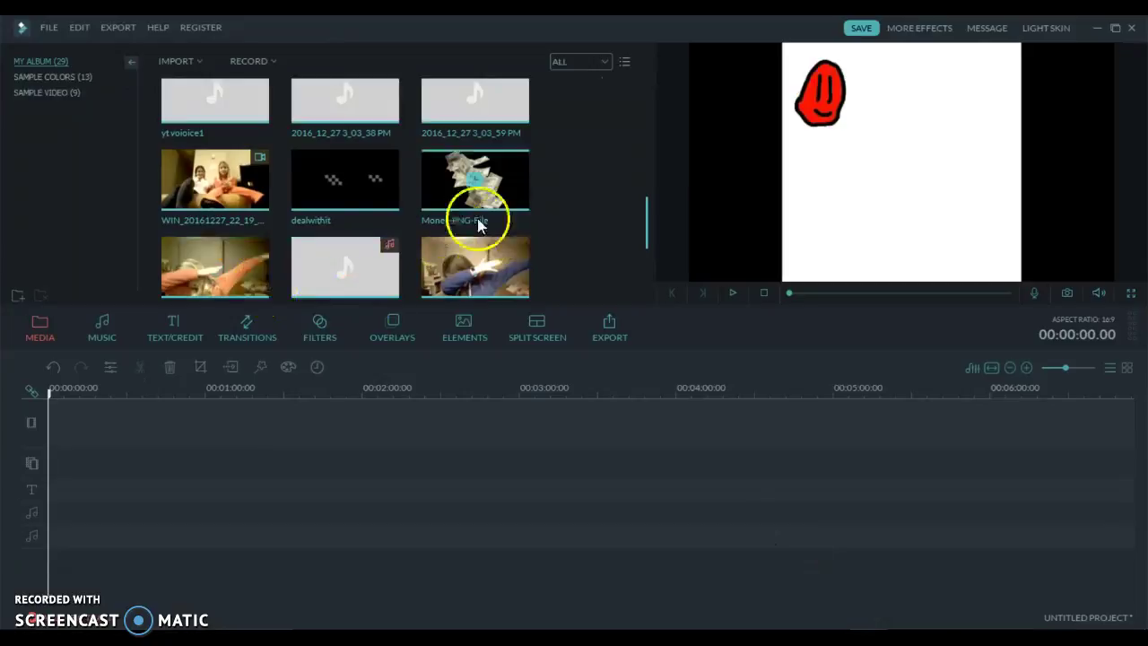
left_click(196, 63)
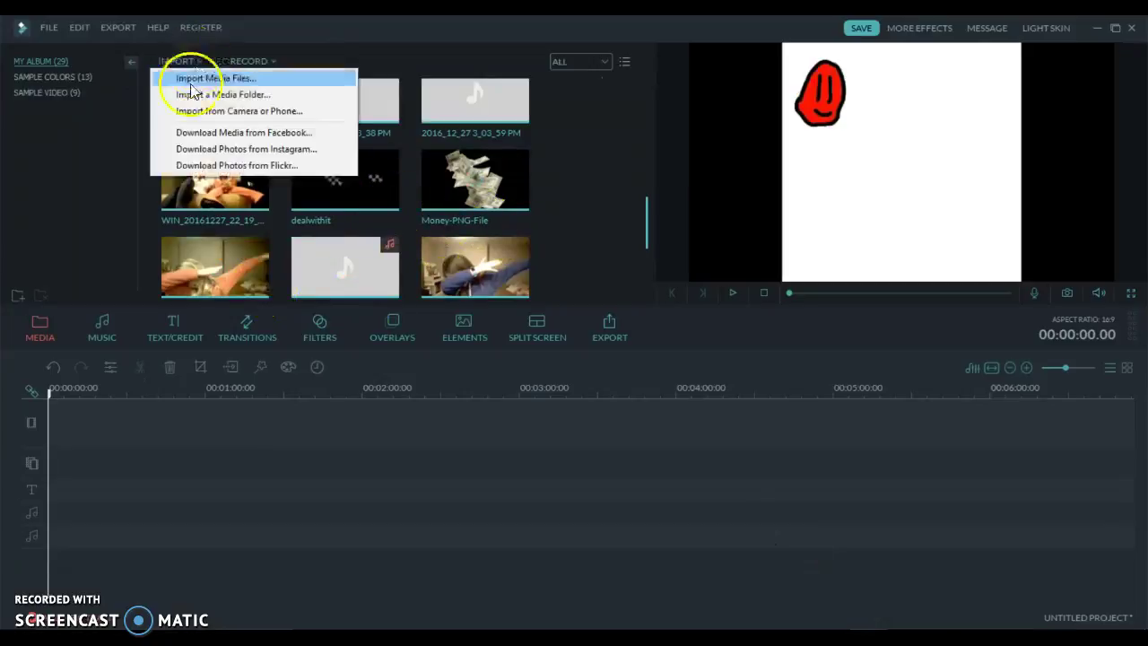
left_click(285, 78)
scroll(476, 189, "down", 3)
scroll(475, 189, "down", 2)
left_click(251, 148)
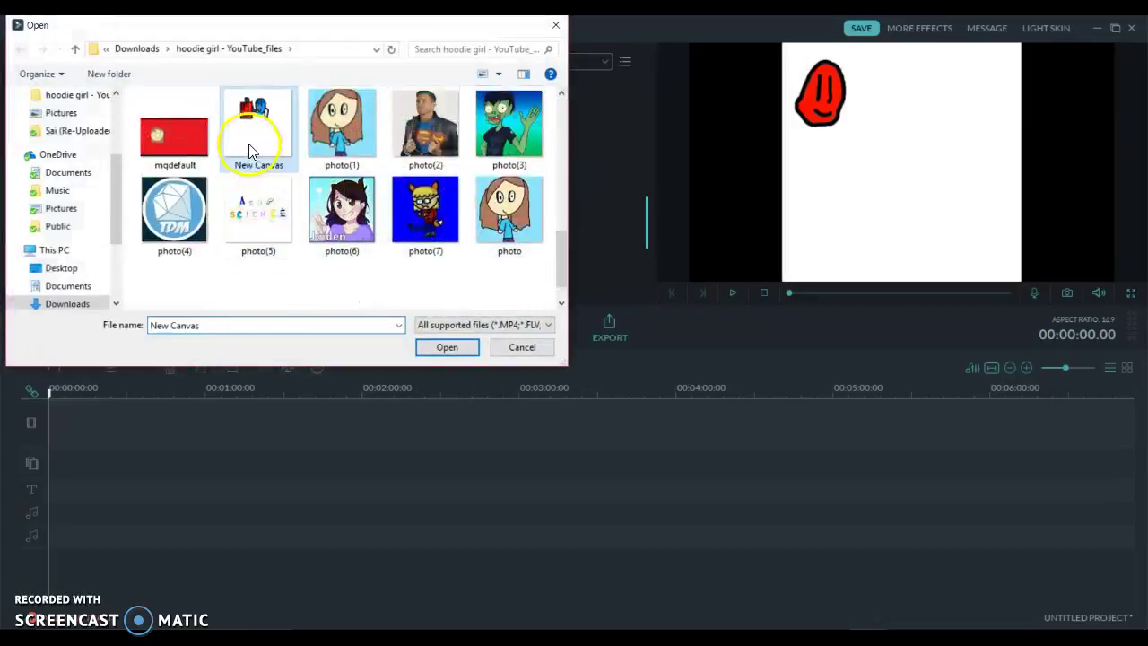
double_click(248, 148)
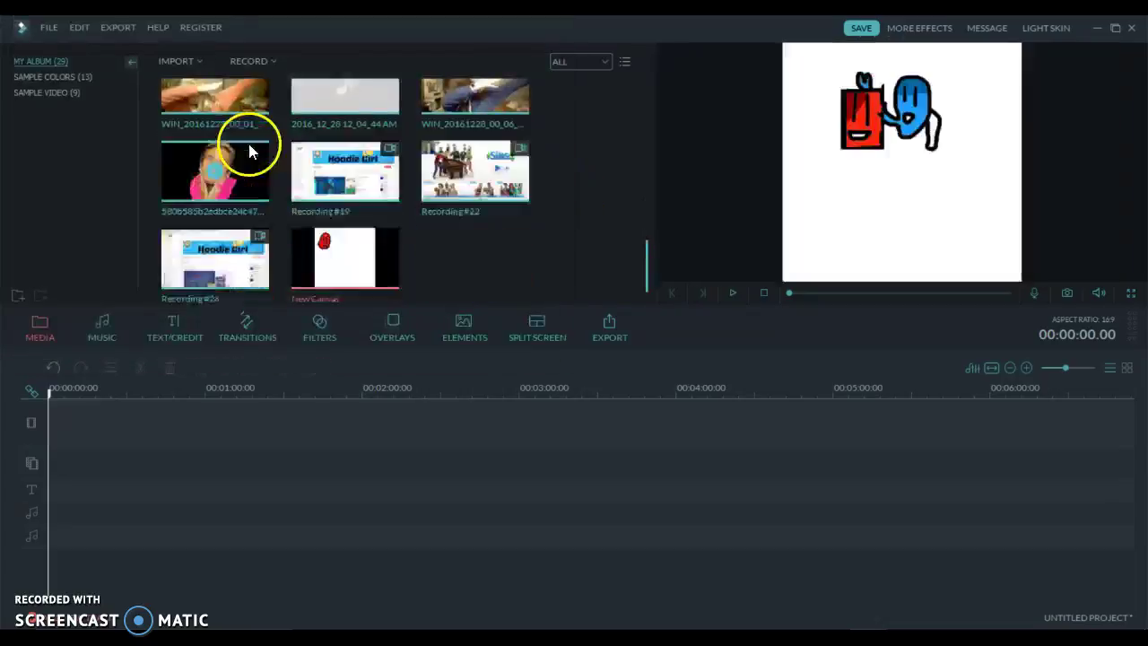
Find the New Canvas picture in the media library, preview it and add it to the project's timeline
scroll(479, 258, "up", 3)
scroll(481, 259, "down", 3)
left_click(387, 244)
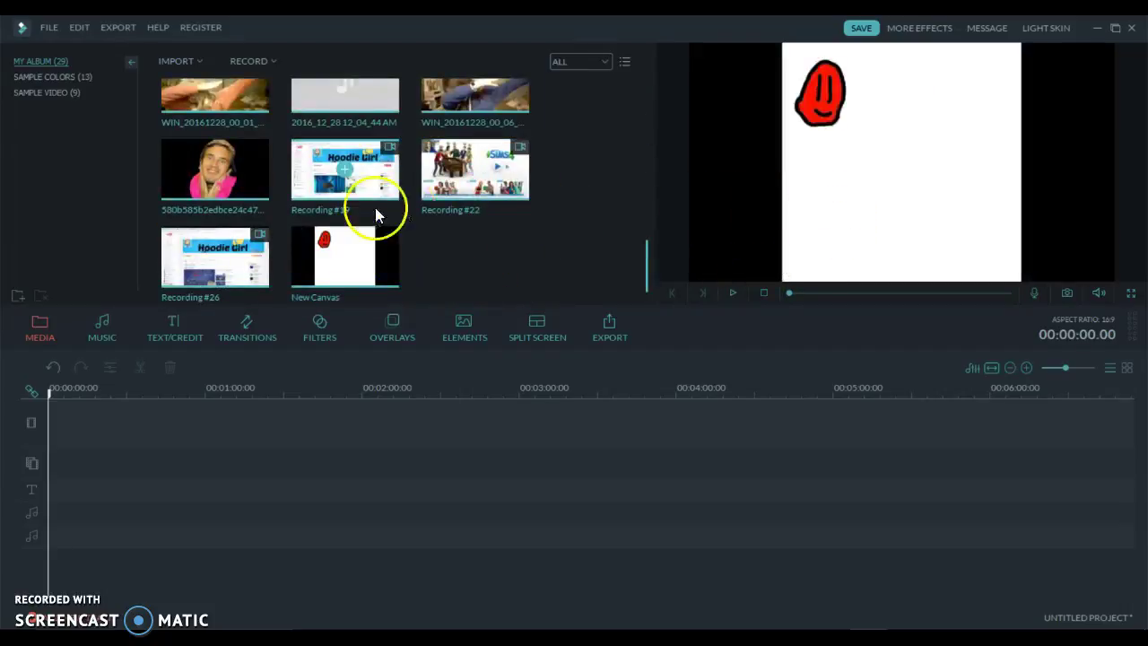
left_click(420, 246)
scroll(434, 243, "up", 3)
scroll(429, 247, "down", 3)
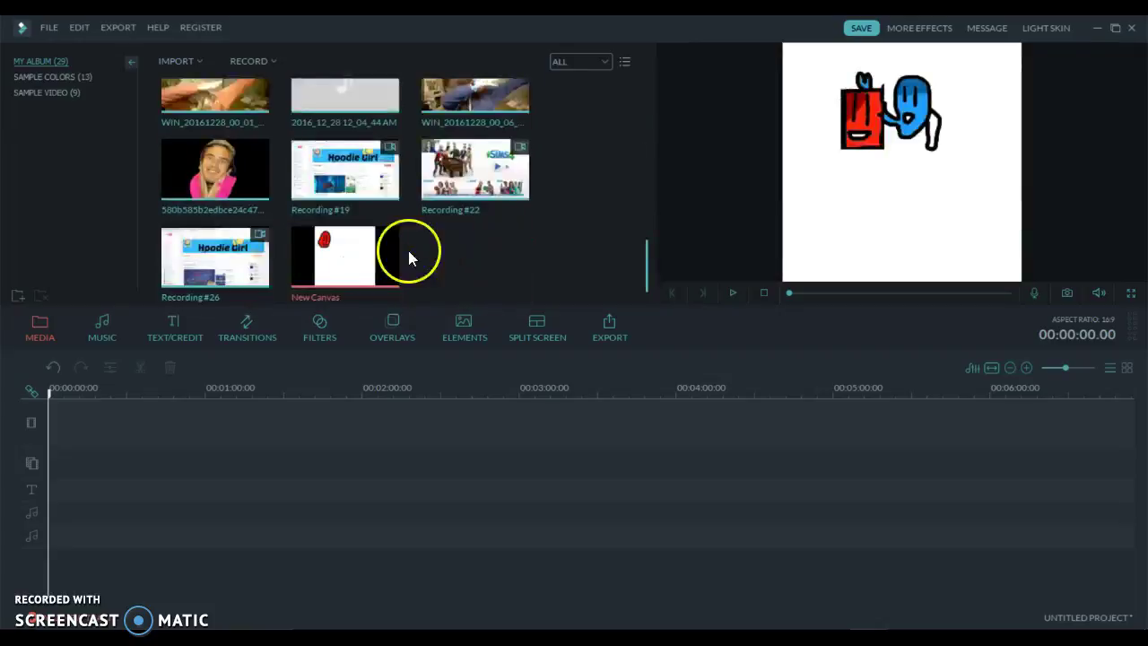
left_click(344, 259)
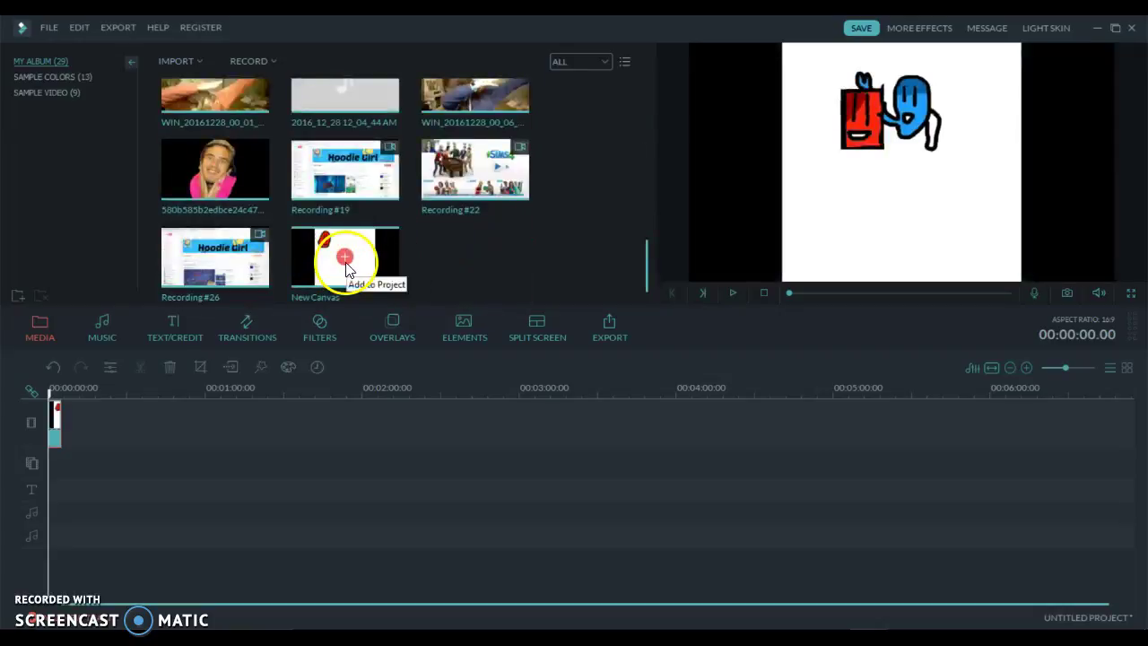
Stretch the New Canvas clip to about 23 seconds, then add a second New Canvas clip extended to about 49 seconds on the timeline
left_click_drag(61, 418, 89, 392)
left_click(97, 411)
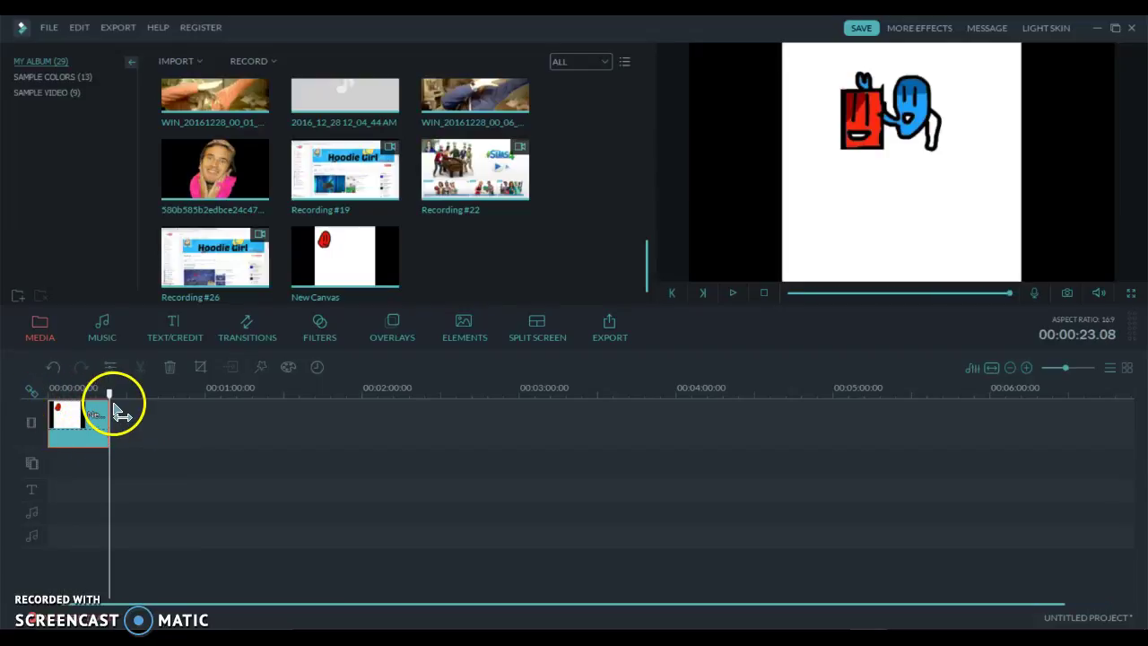
left_click(345, 257)
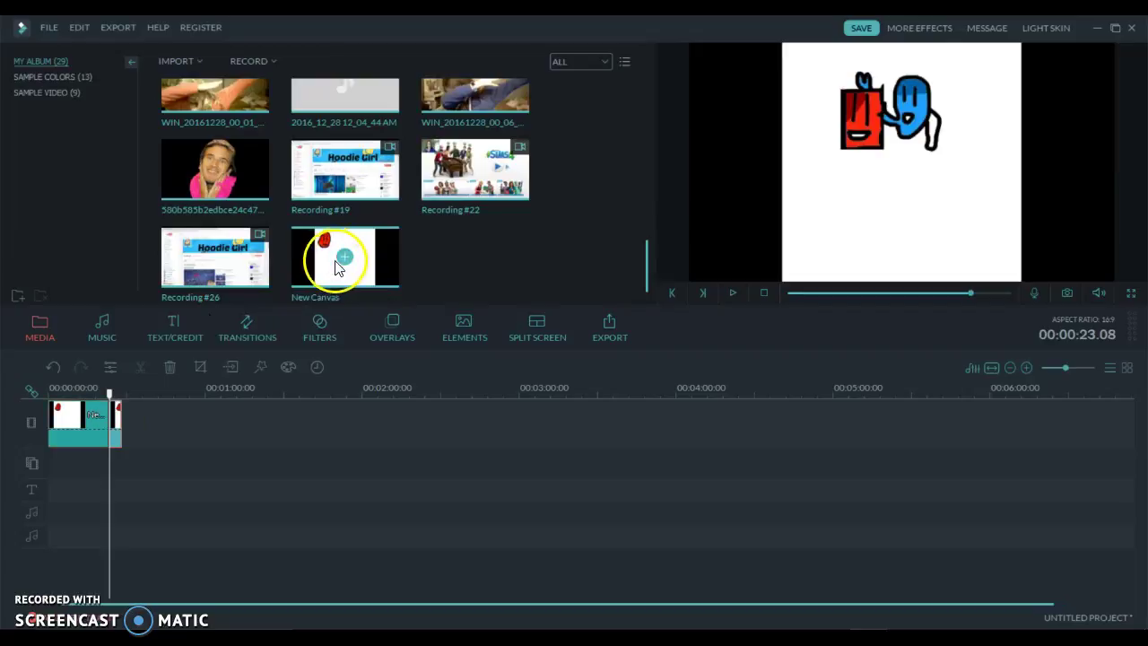
left_click_drag(120, 425, 26, 423)
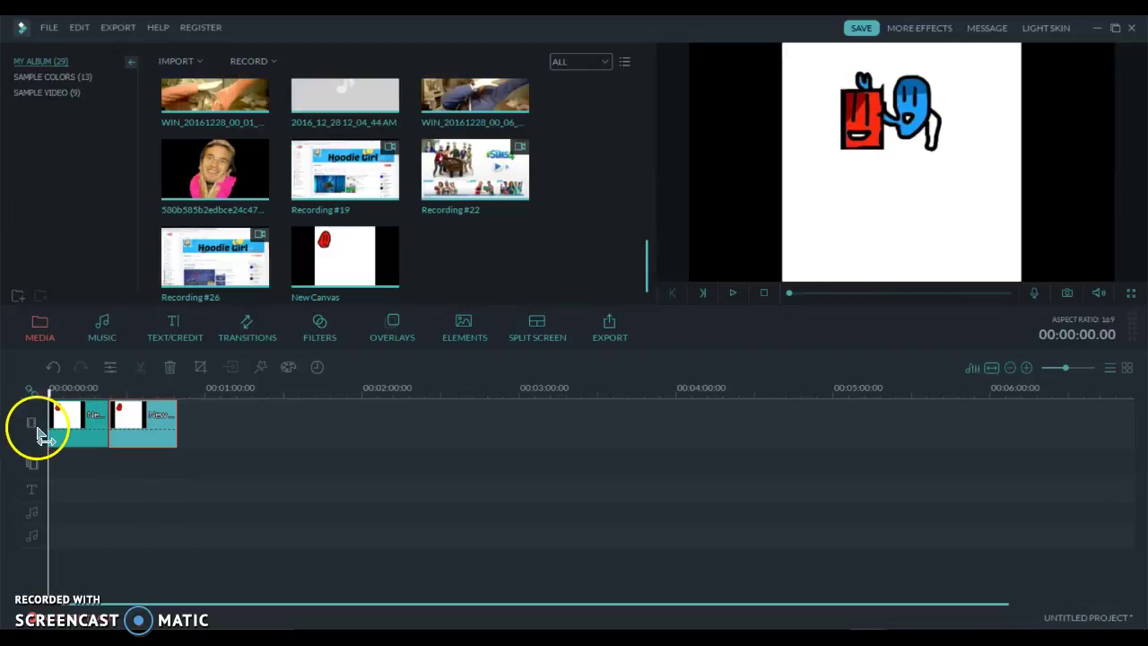
Record a microphone voice-over of about 7 seconds from the start of the timeline and close the recorder
left_click(1036, 293)
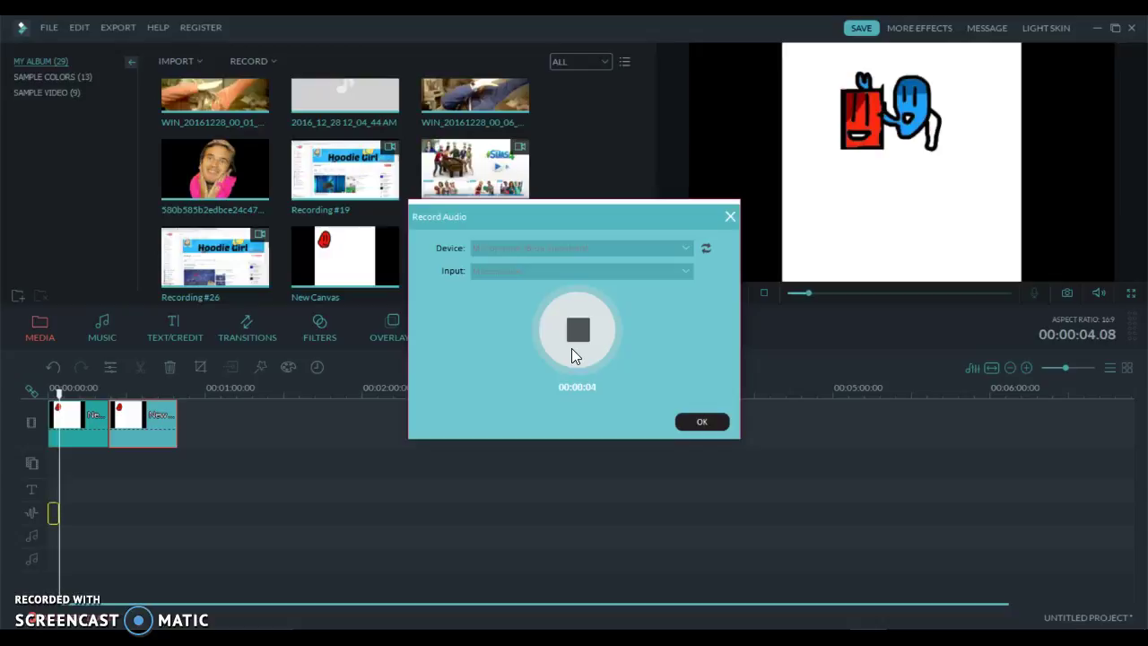
left_click(580, 358)
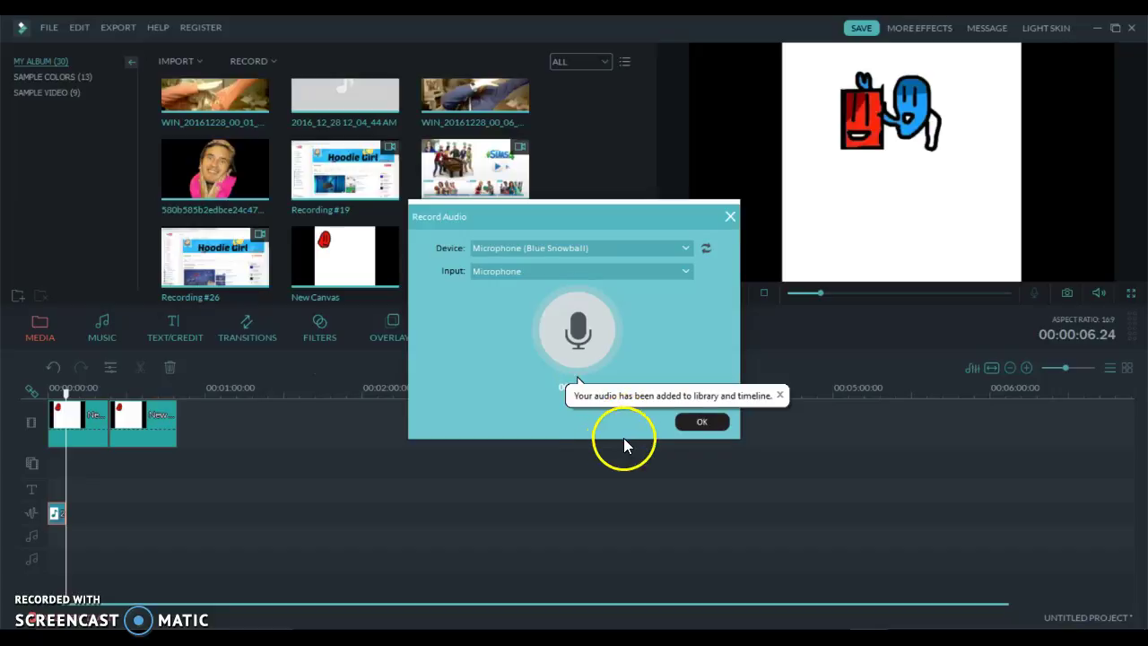
left_click(702, 423)
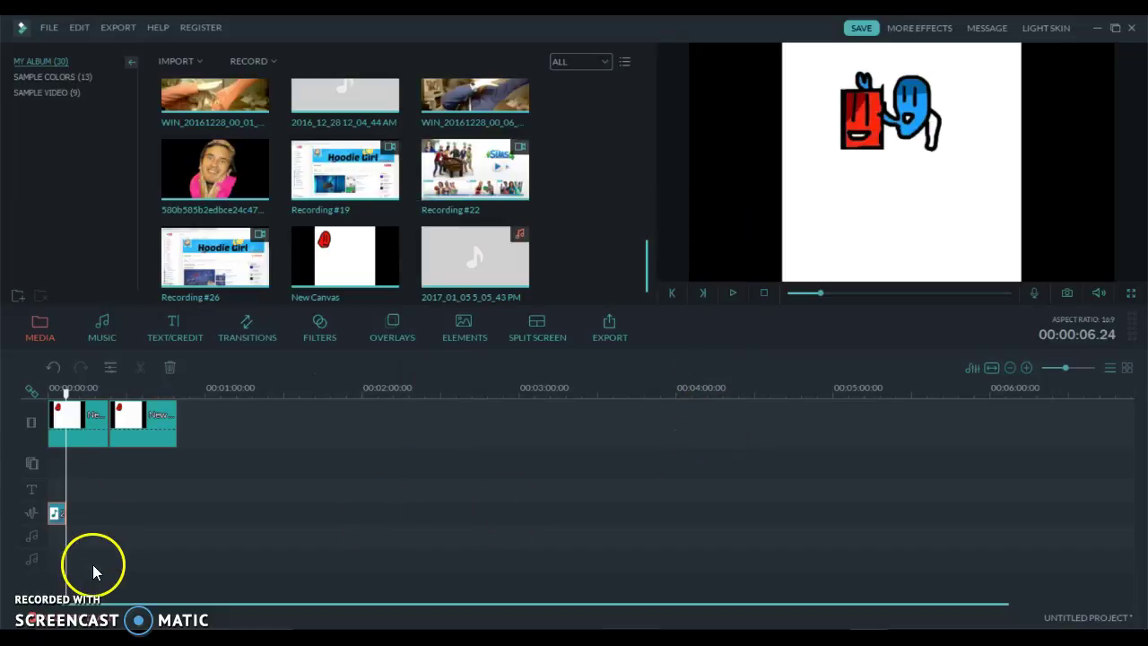
Play the timeline from the beginning to check the recorded voice-over against the first clip
left_click_drag(112, 395, 26, 415)
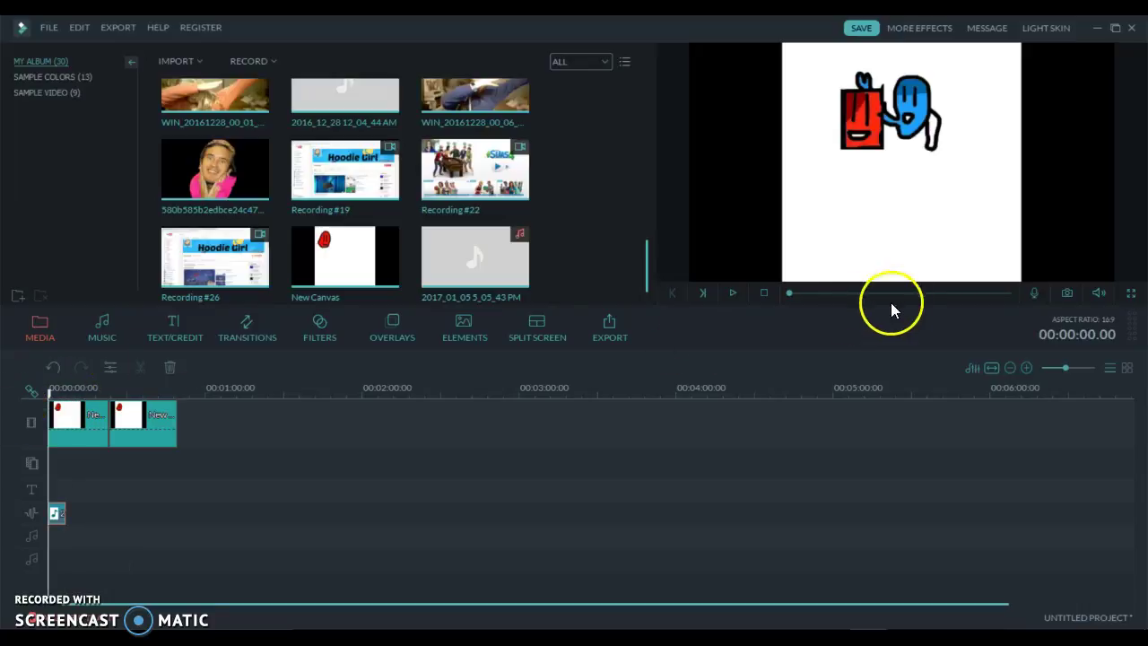
left_click(732, 293)
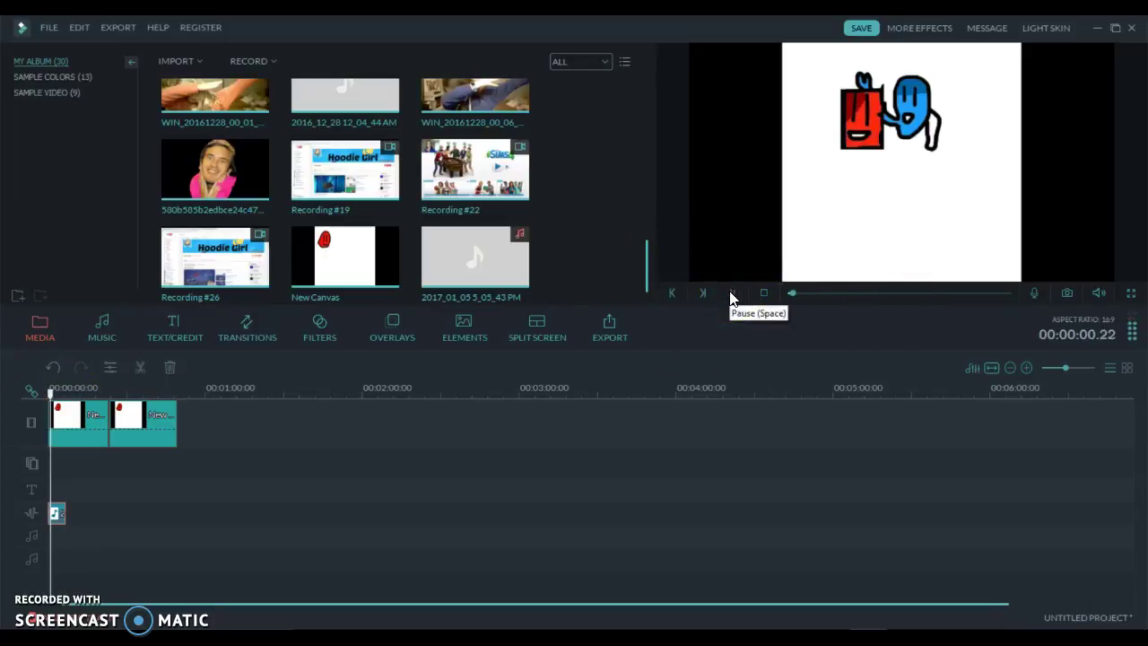
left_click(733, 294)
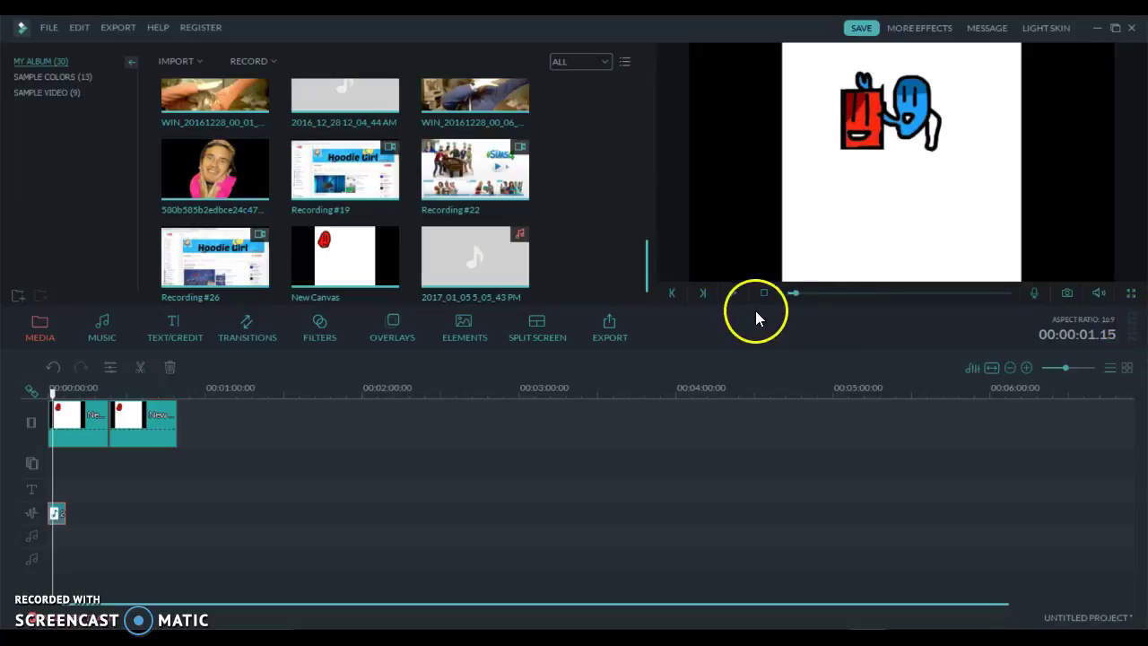
left_click(732, 293)
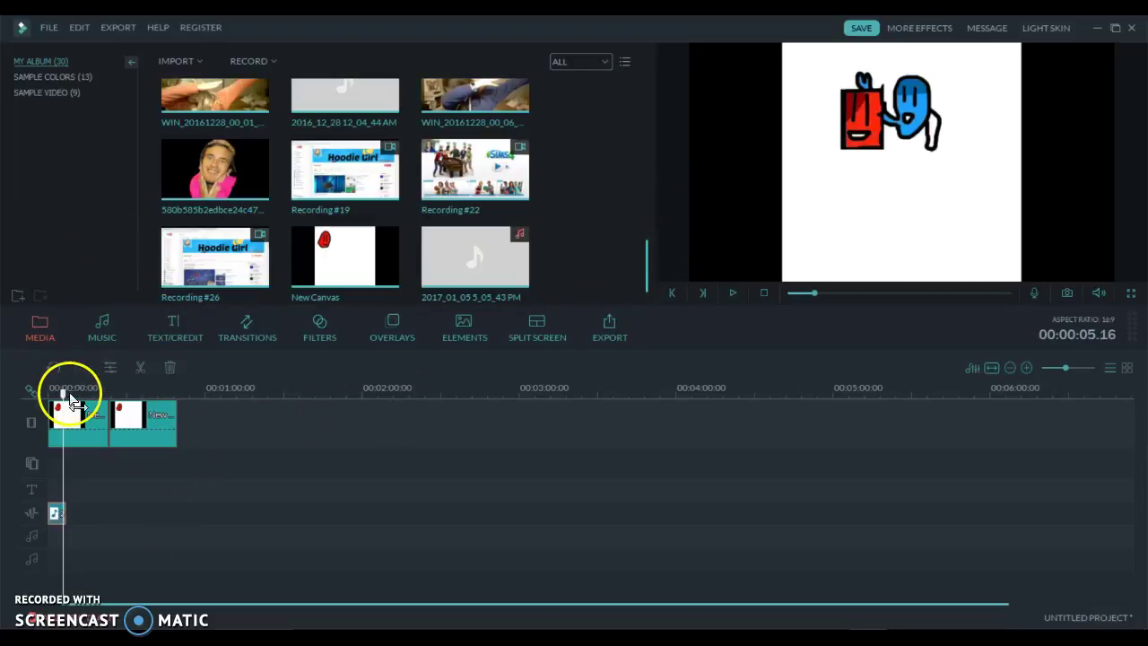
Add the ytvid pic1 and ytvid pic3 pictures after the second New Canvas clip and play them back
left_click_drag(67, 390, 189, 397)
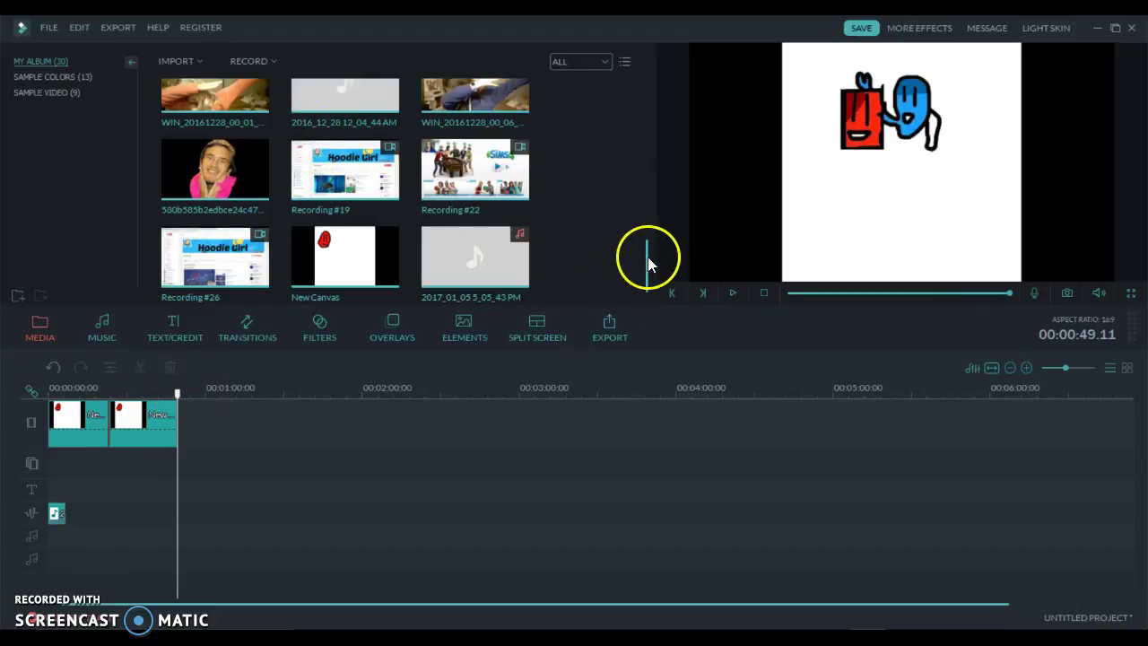
left_click_drag(648, 257, 628, 142)
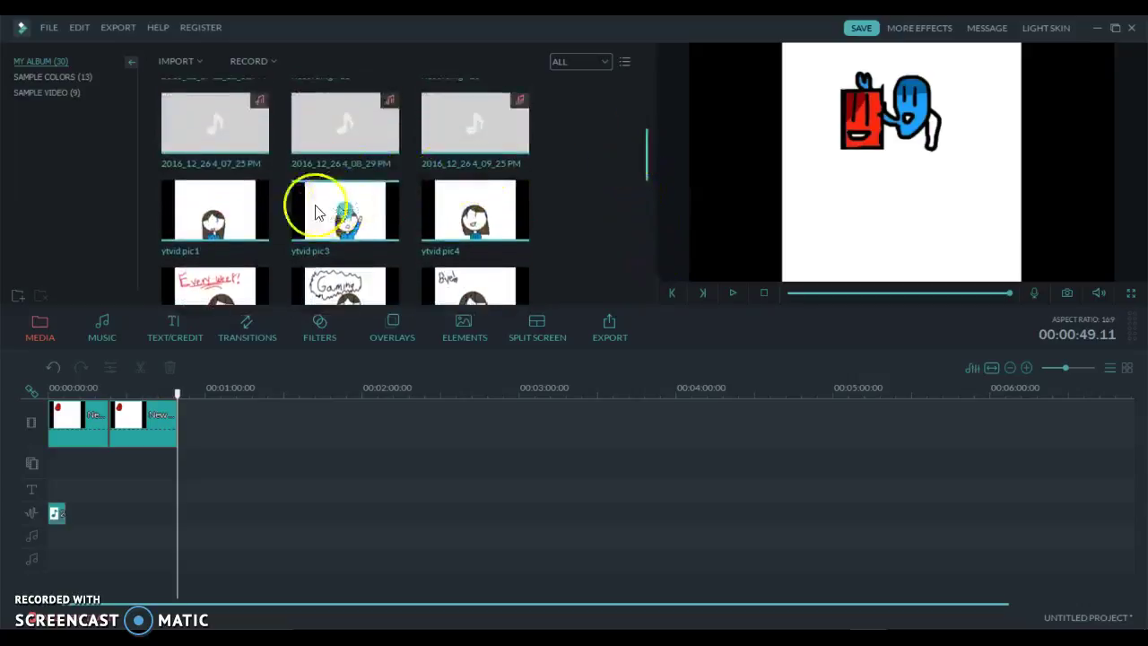
left_click(211, 207)
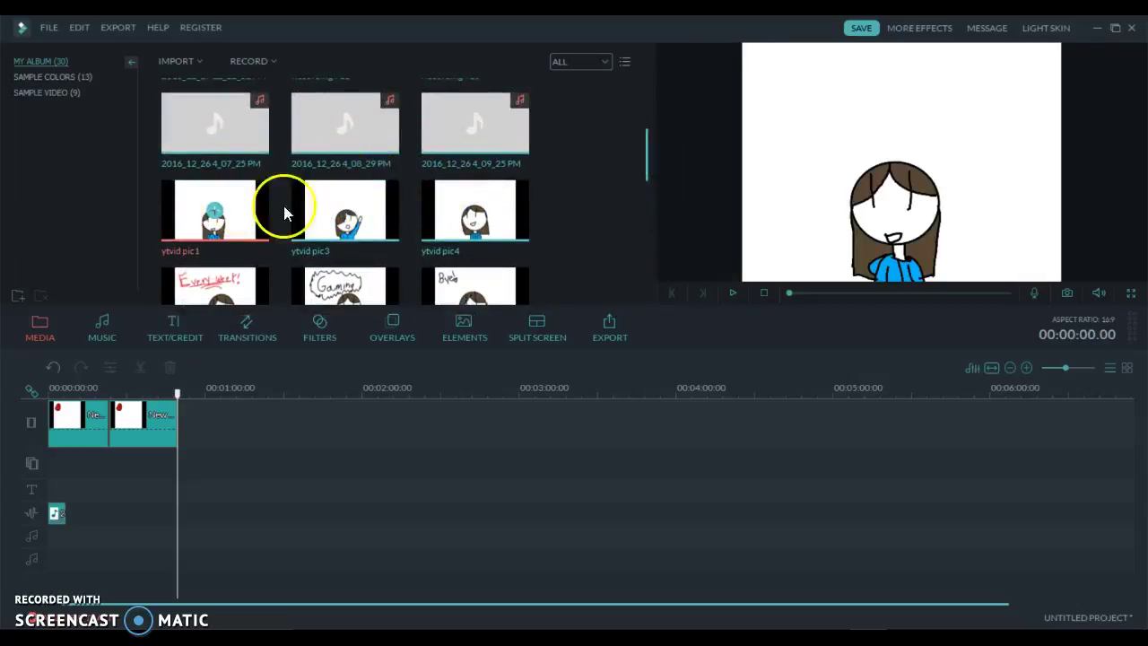
left_click(349, 216)
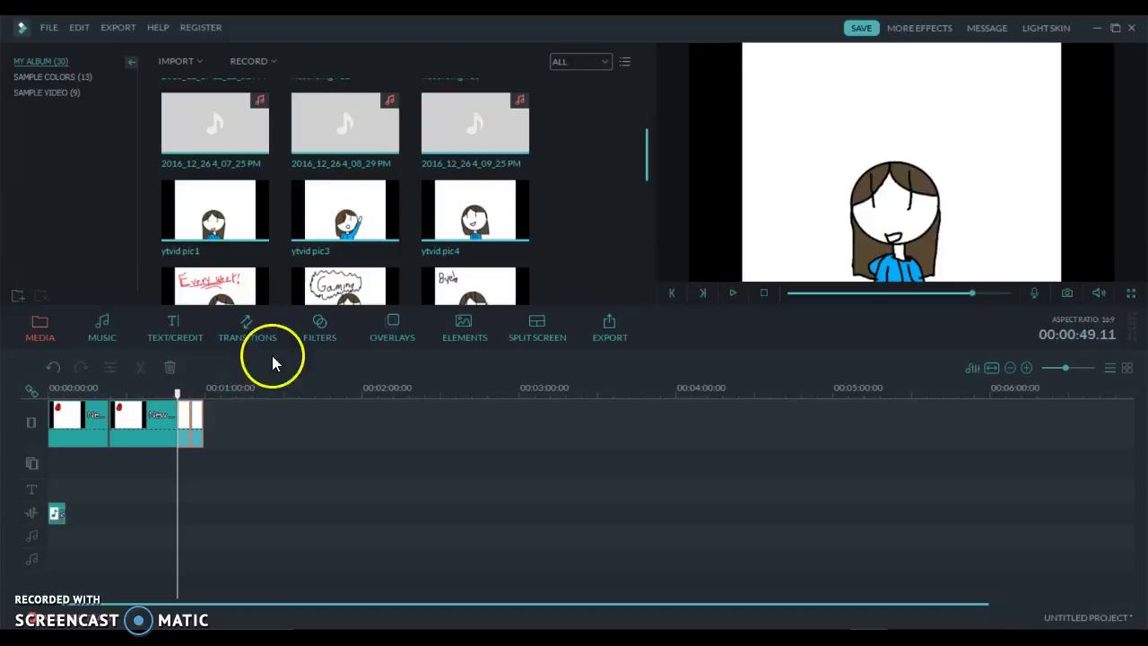
left_click(731, 293)
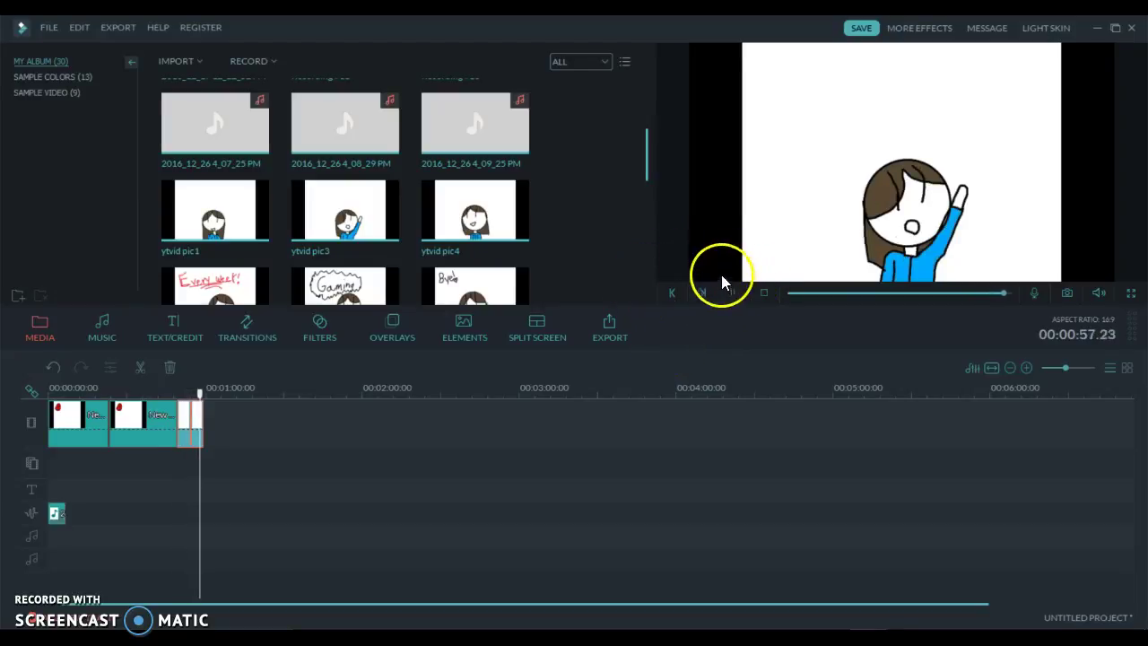
left_click(736, 292)
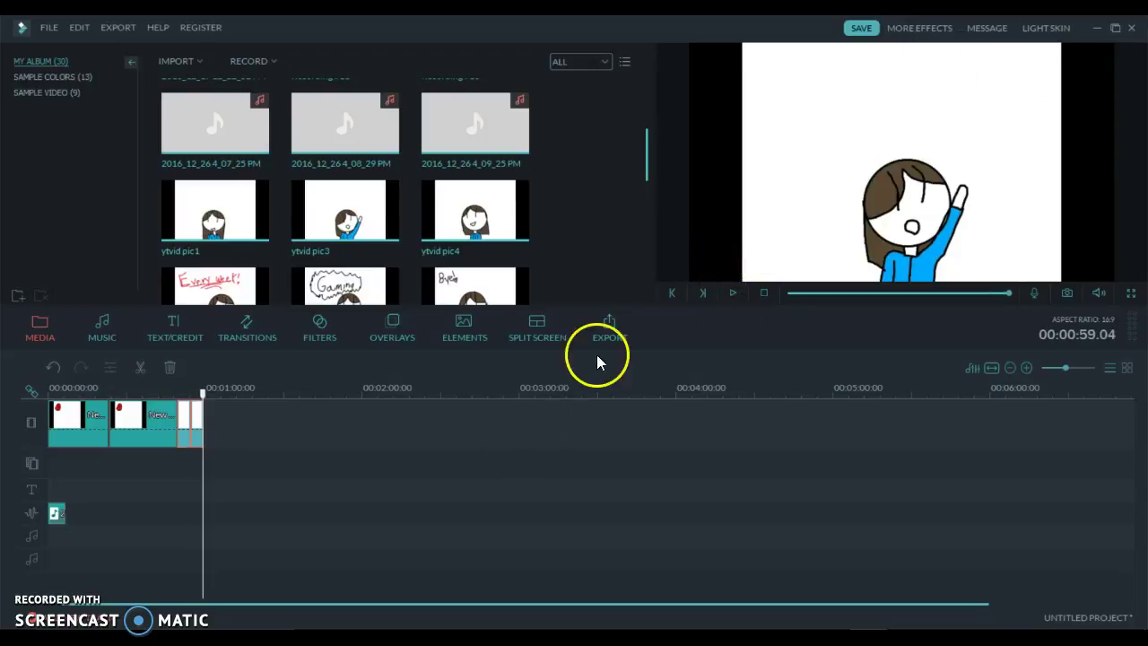
Open the video export options and review the YouTube, DVD and local file format output settings
left_click(620, 332)
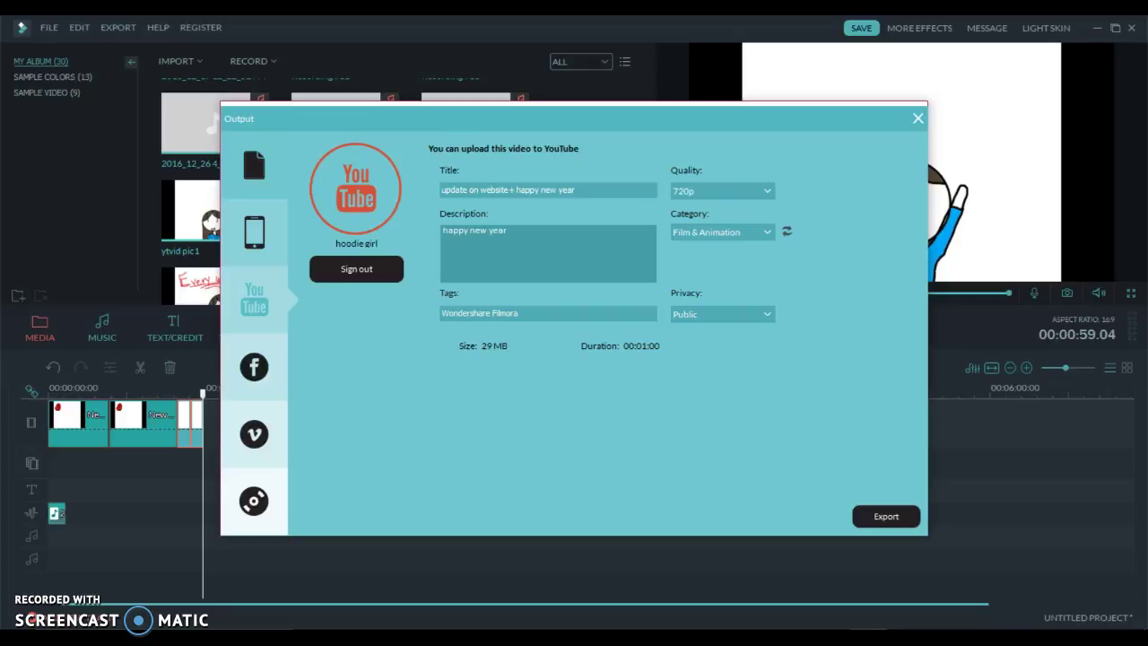
left_click(251, 510)
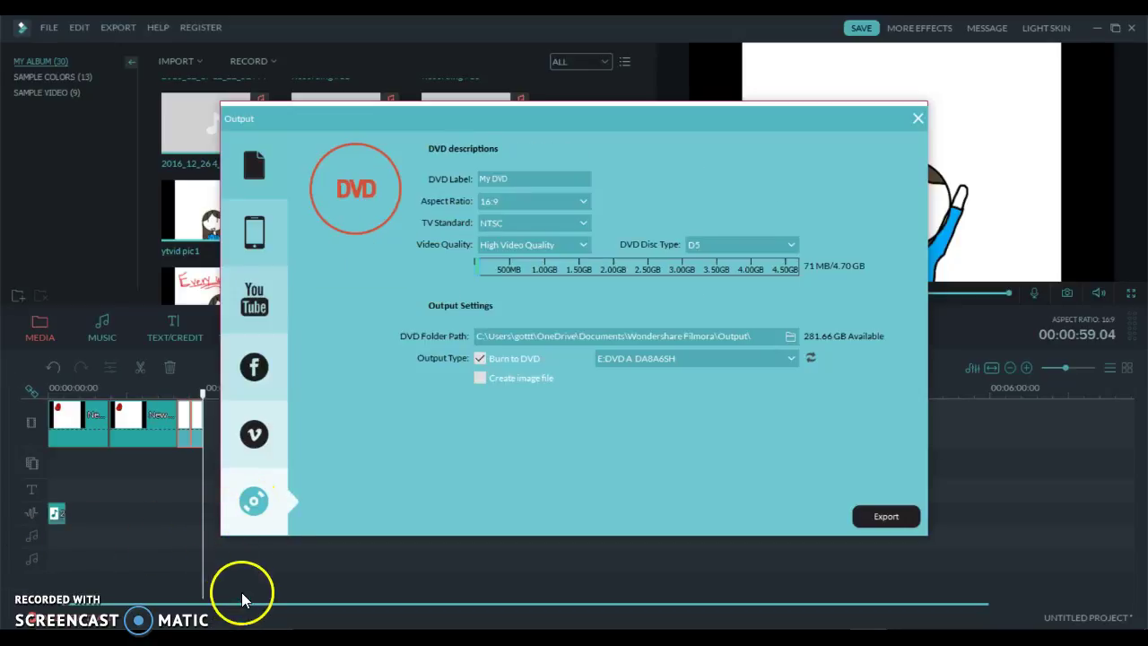
left_click(268, 167)
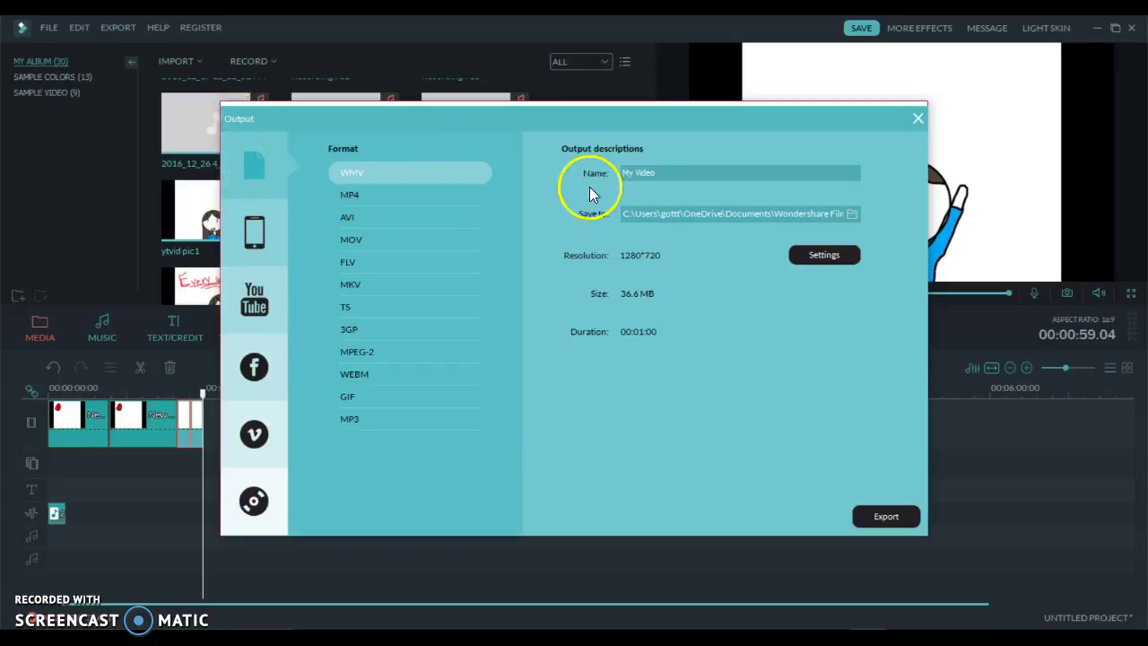
Review the export presets for mobile devices, including iPhone, iPad, Apple TV, iPod, Galaxy S5 and Smart Phone
left_click(251, 231)
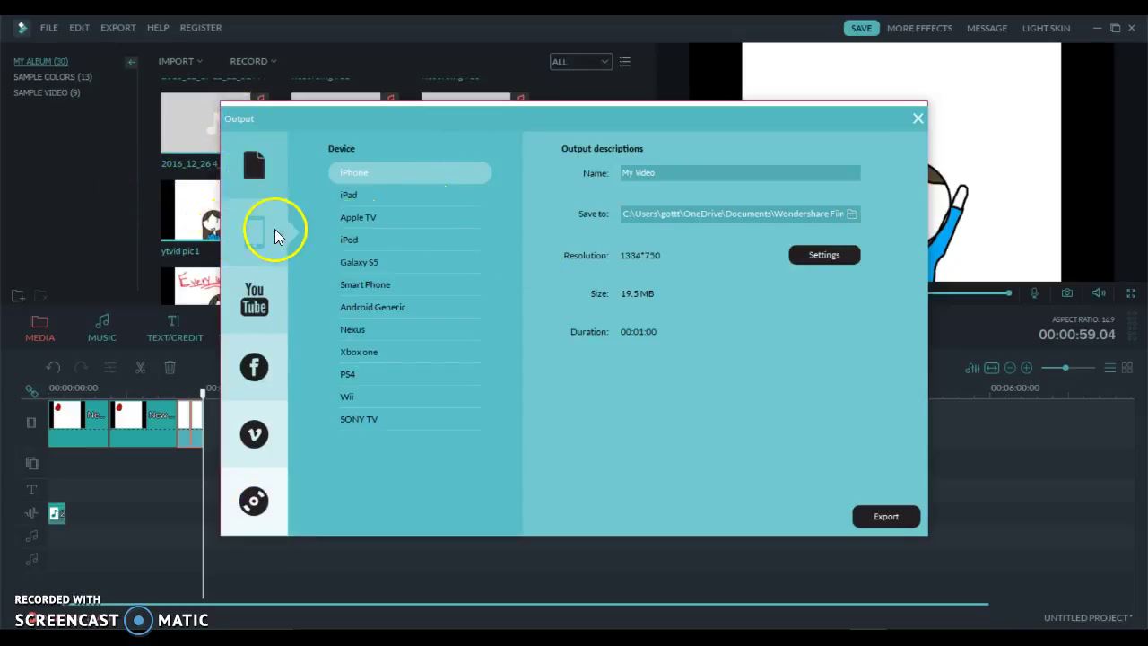
left_click(380, 240)
left_click(384, 224)
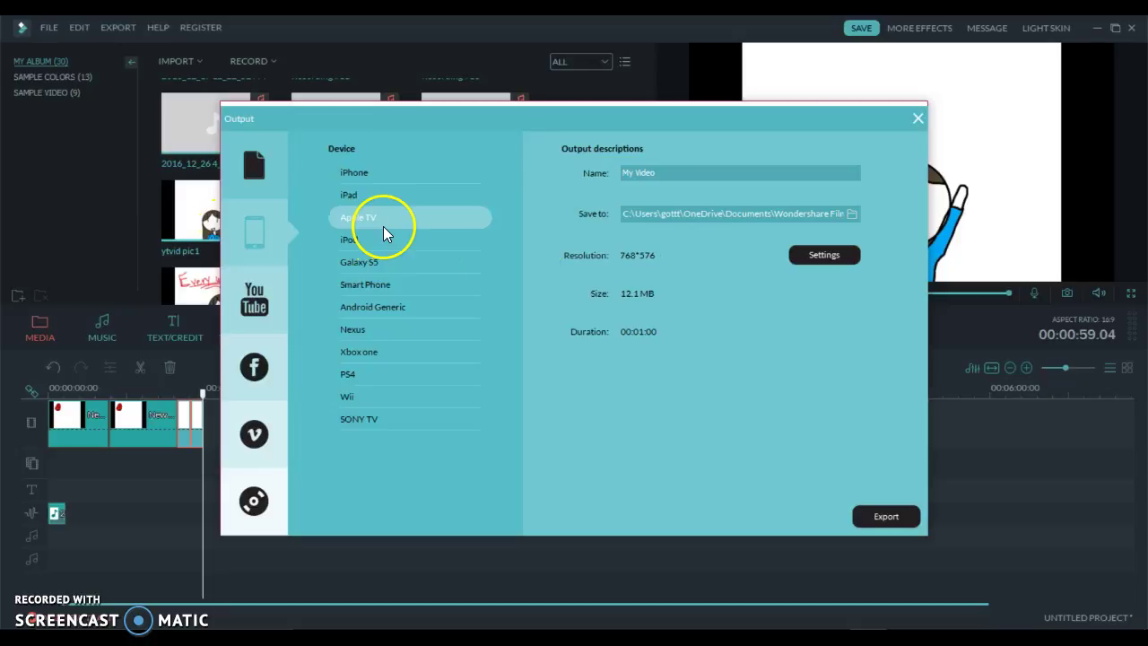
left_click(389, 265)
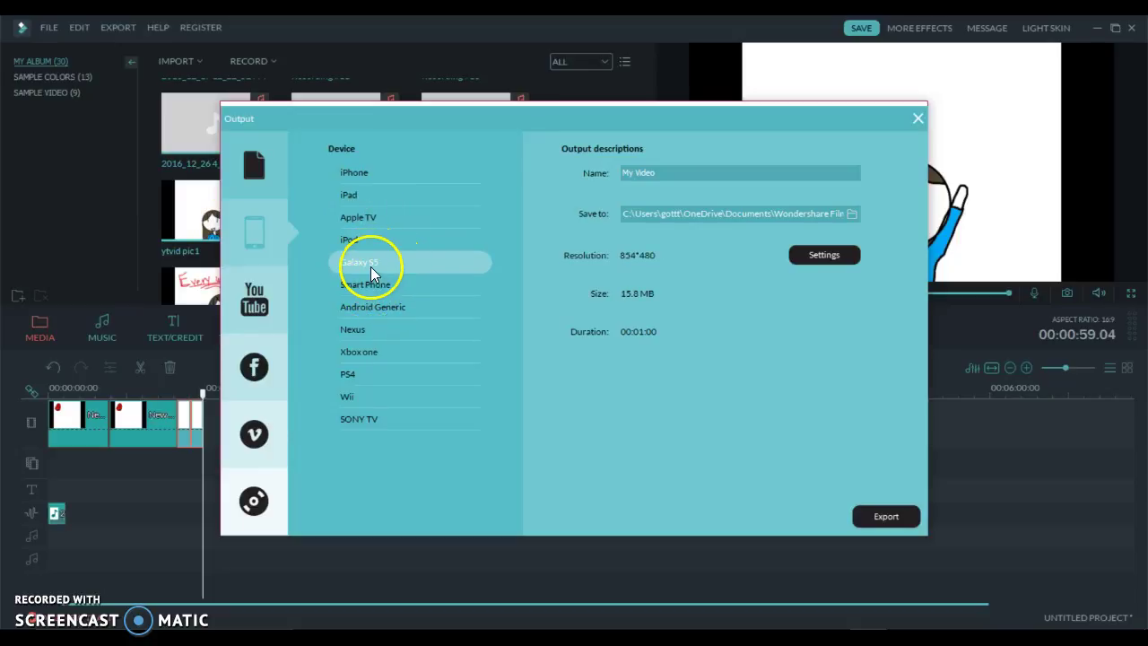
left_click(363, 174)
left_click(367, 199)
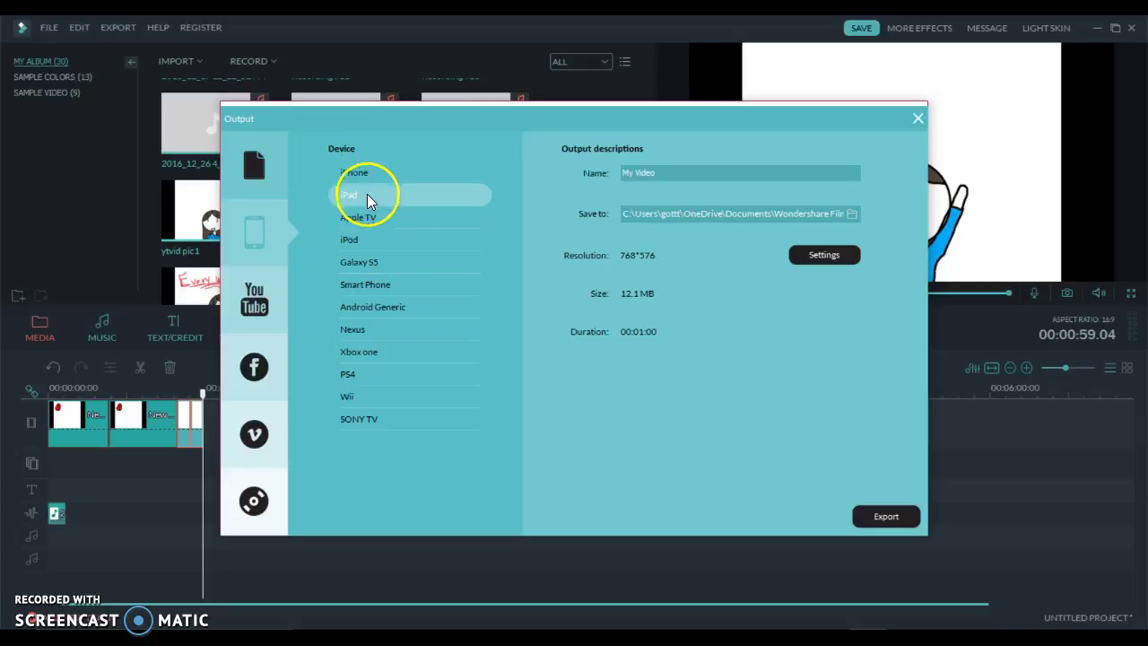
left_click(334, 216)
left_click(346, 240)
left_click(349, 262)
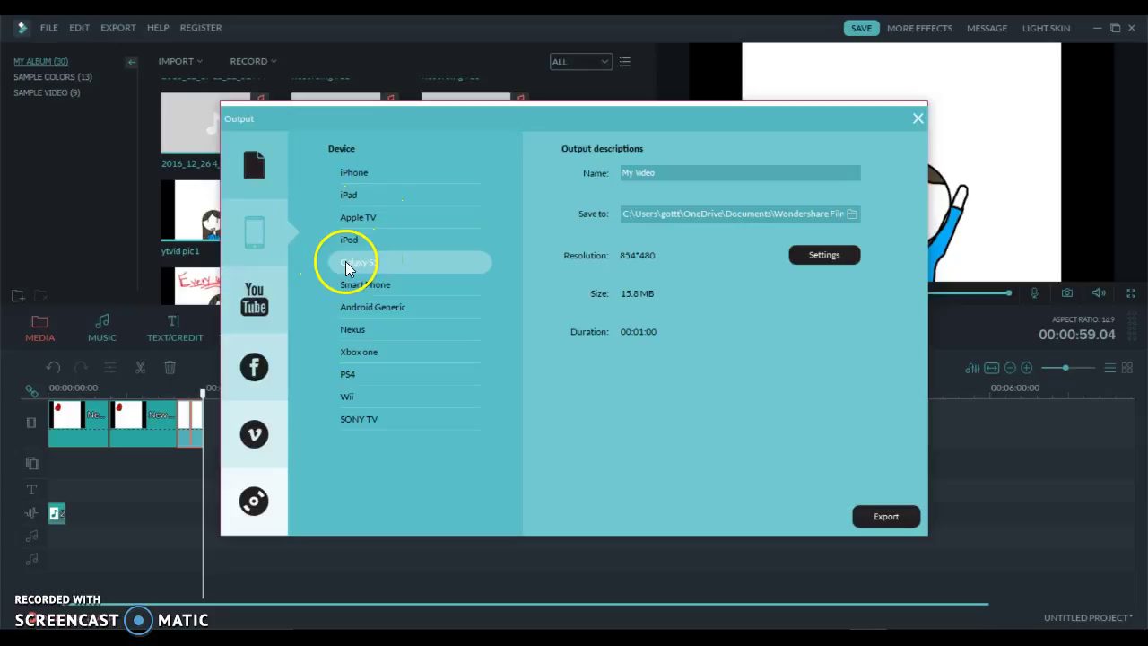
left_click(359, 286)
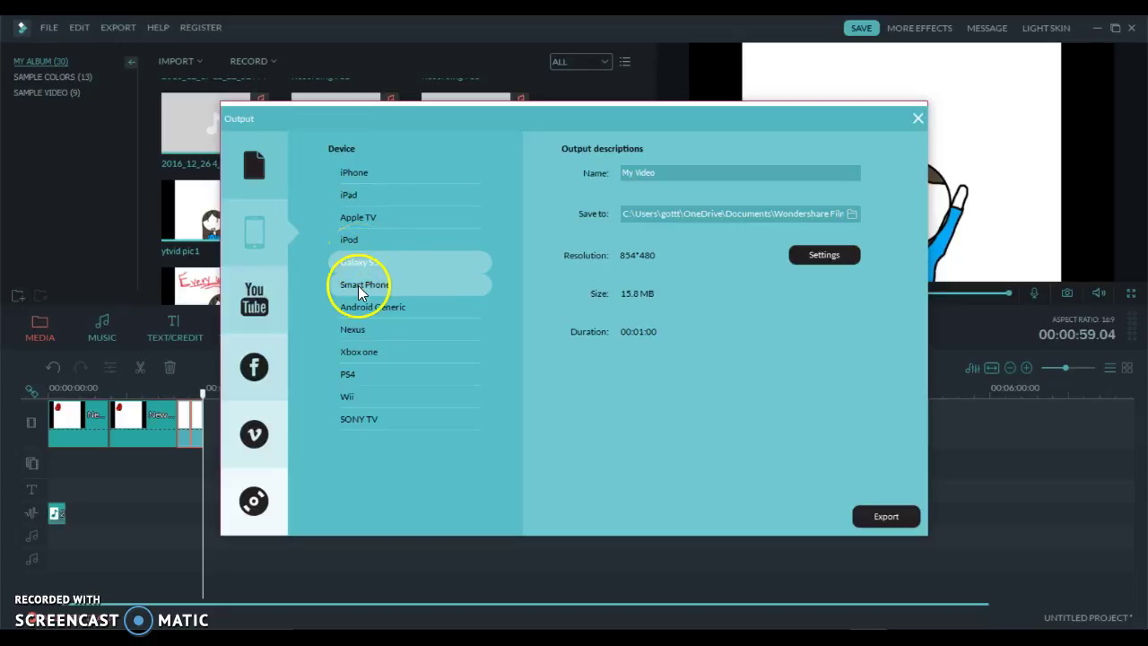
Review the Android Generic, Nexus, Xbox one, PS4, Wii and SONY TV presets, return to iPhone, and close the export options without exporting
left_click(438, 314)
left_click(390, 328)
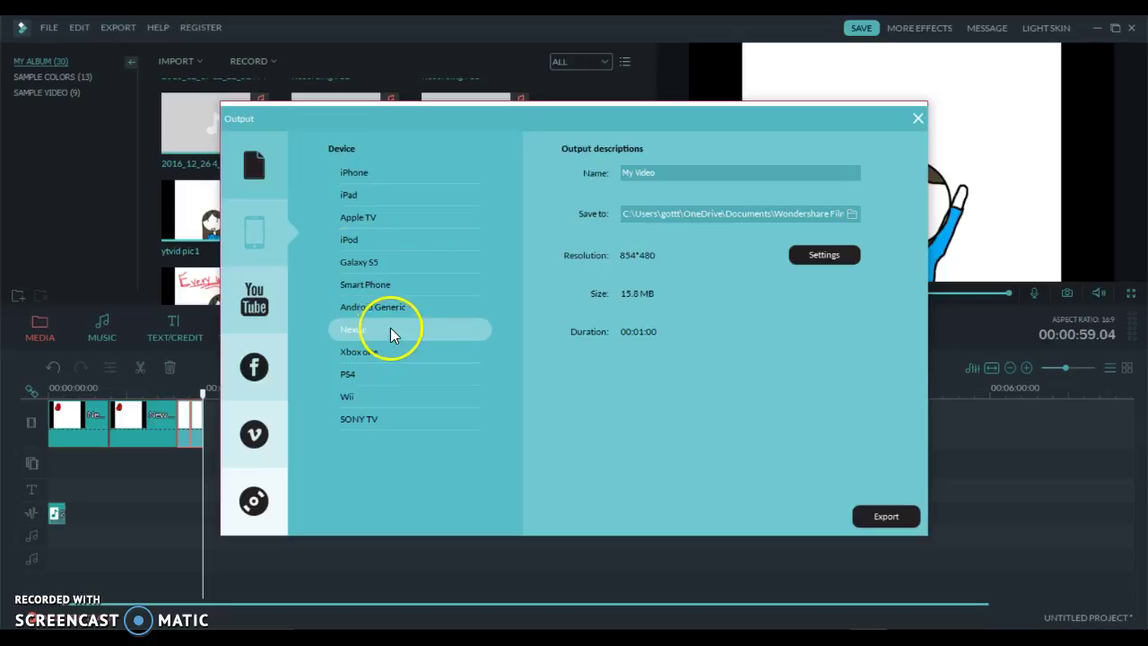
left_click(393, 353)
left_click(381, 375)
left_click(384, 415)
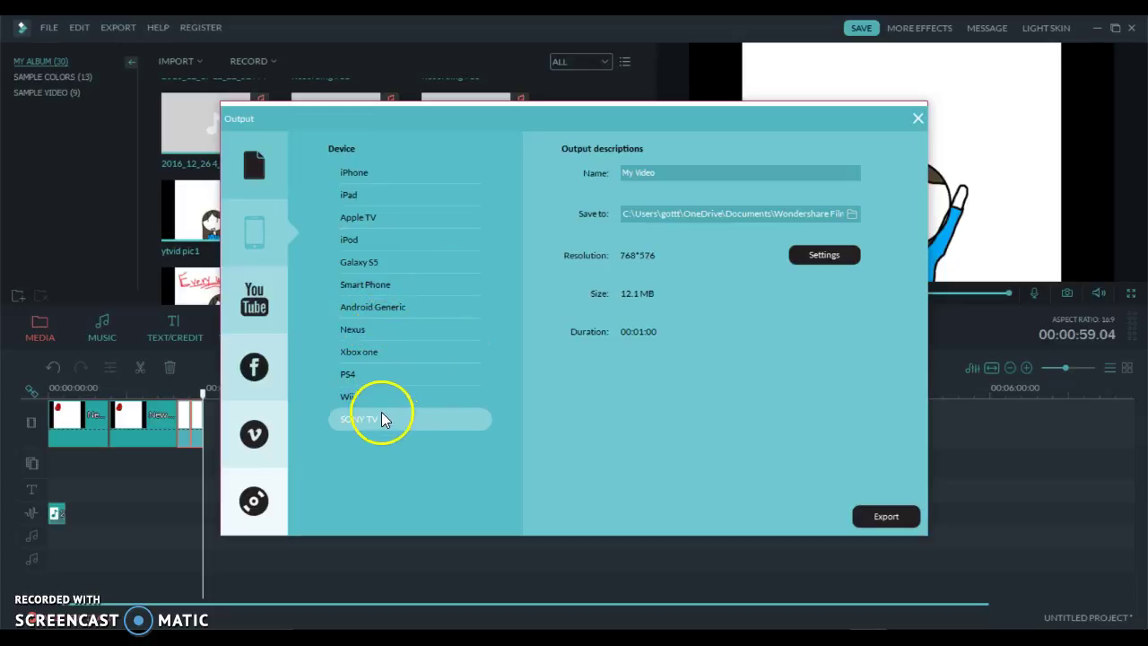
left_click(351, 375)
left_click(350, 397)
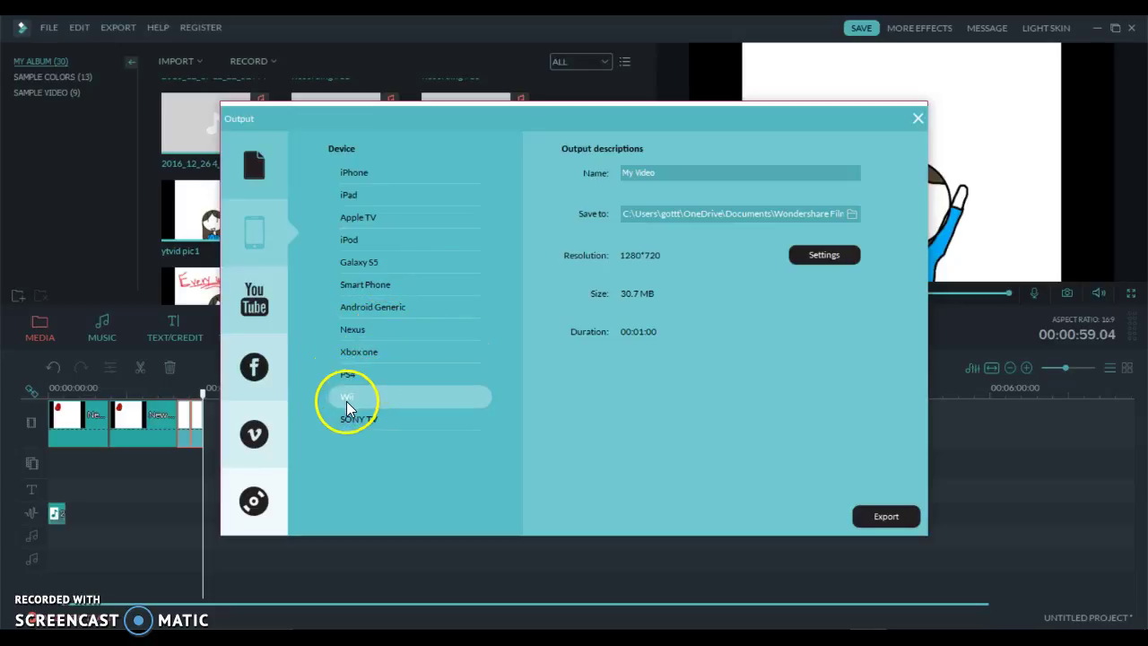
left_click(365, 174)
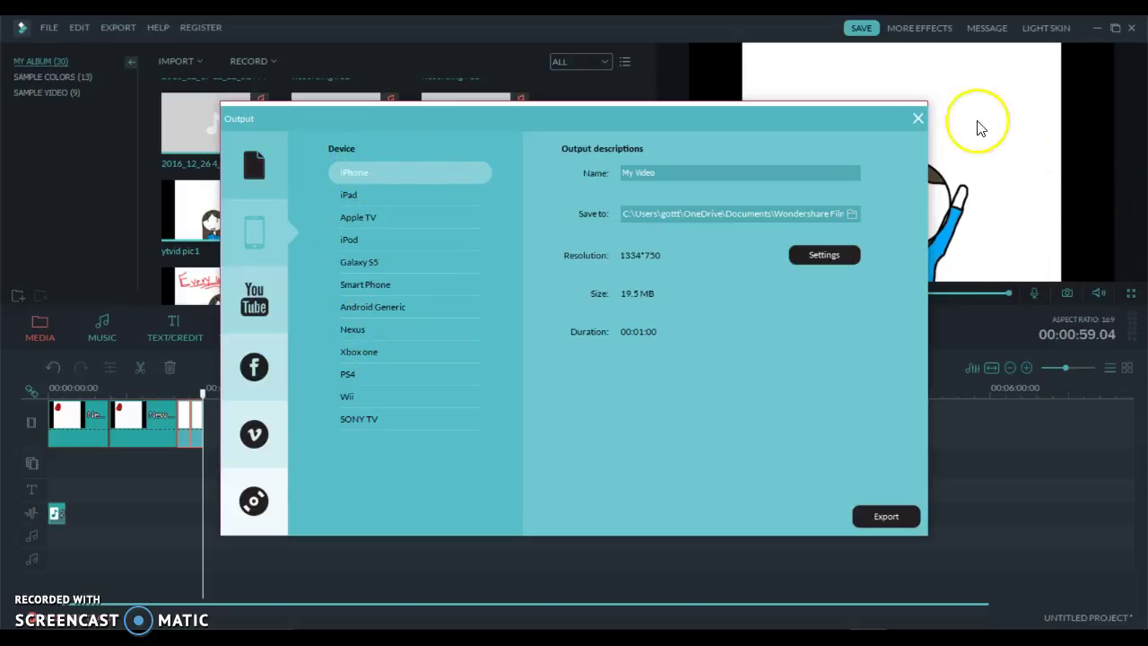
left_click(917, 118)
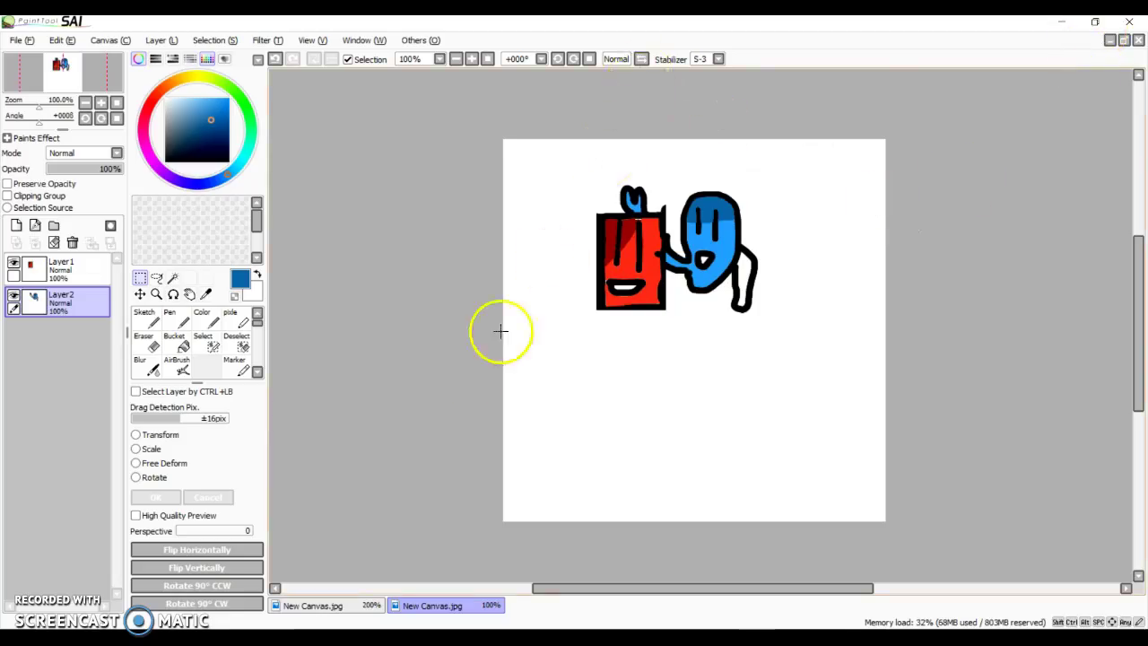
scroll(500, 329, "up", 3)
scroll(435, 424, "down", 10)
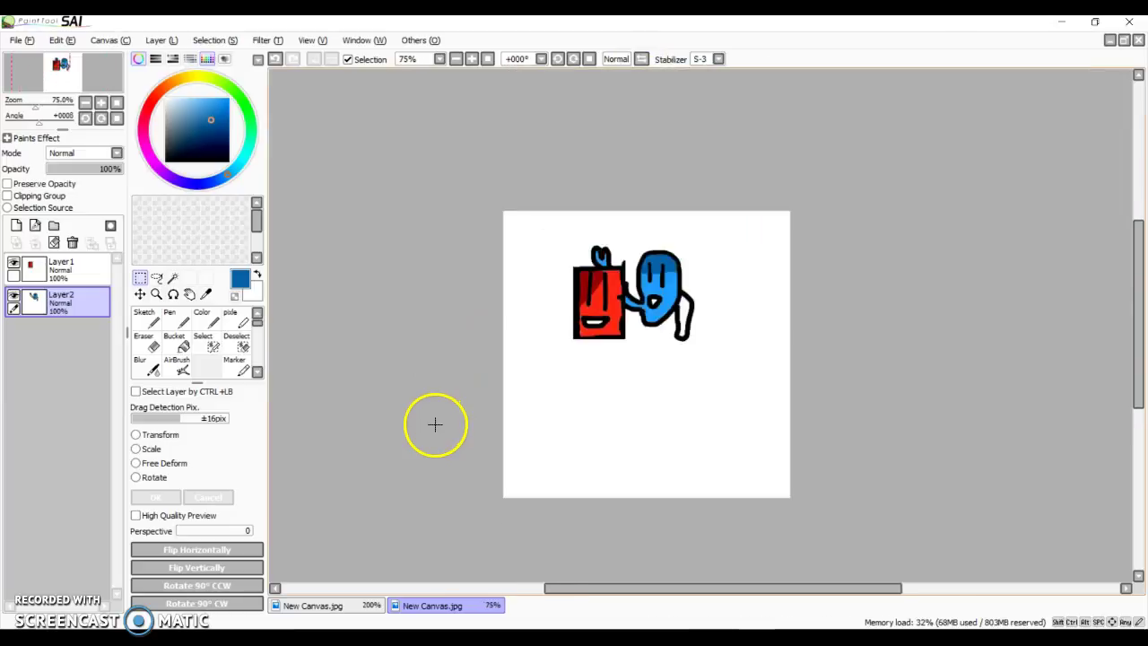
scroll(529, 415, "up", 2)
scroll(529, 415, "down", 3)
scroll(520, 479, "up", 5)
mouse_move(1136, 313)
left_mouse_down()
mouse_move(1136, 257)
mouse_move(1136, 267)
left_mouse_up()
scroll(745, 317, "down", 3)
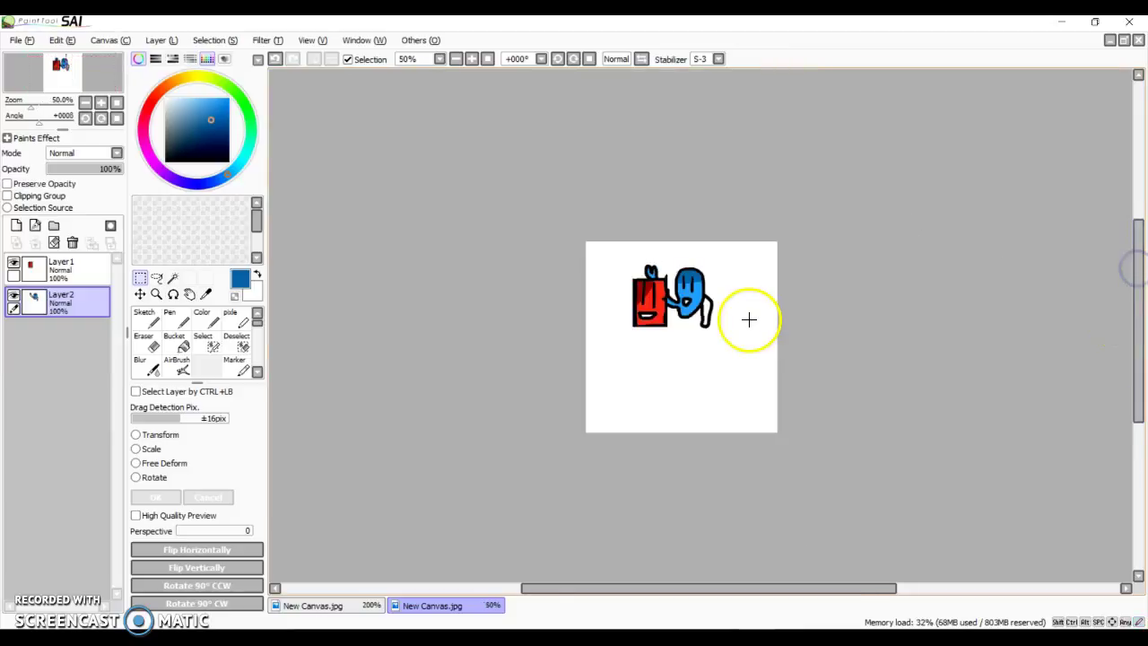
scroll(745, 323, "up", 6)
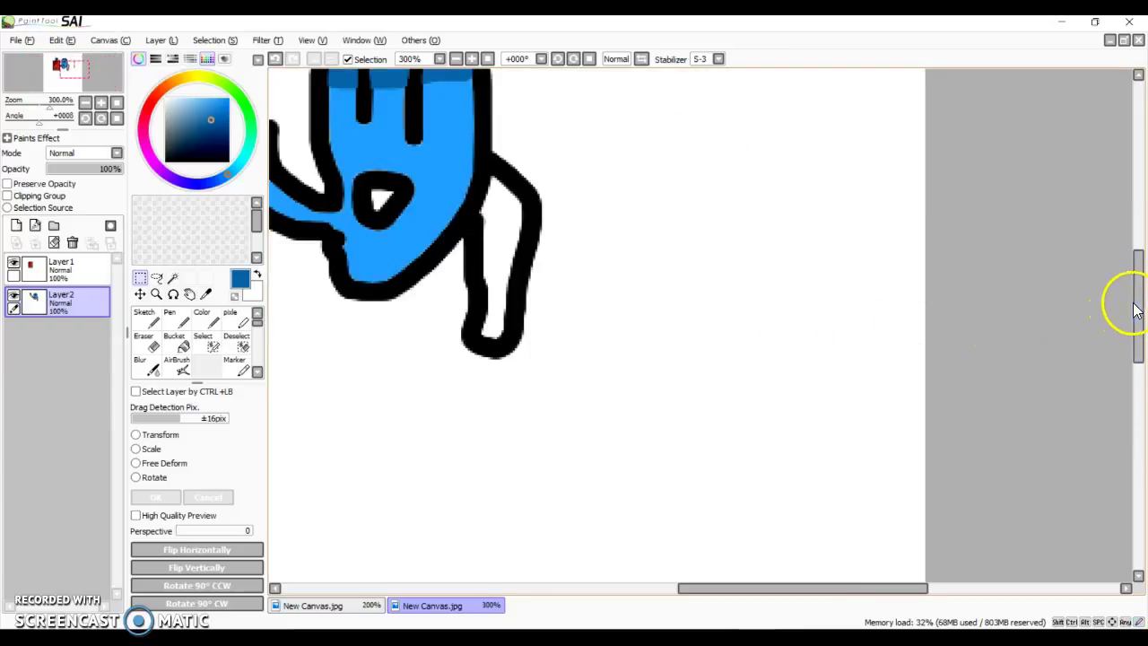
left_click_drag(1136, 303, 1136, 259)
left_click_drag(853, 590, 733, 568)
scroll(723, 333, "down", 4)
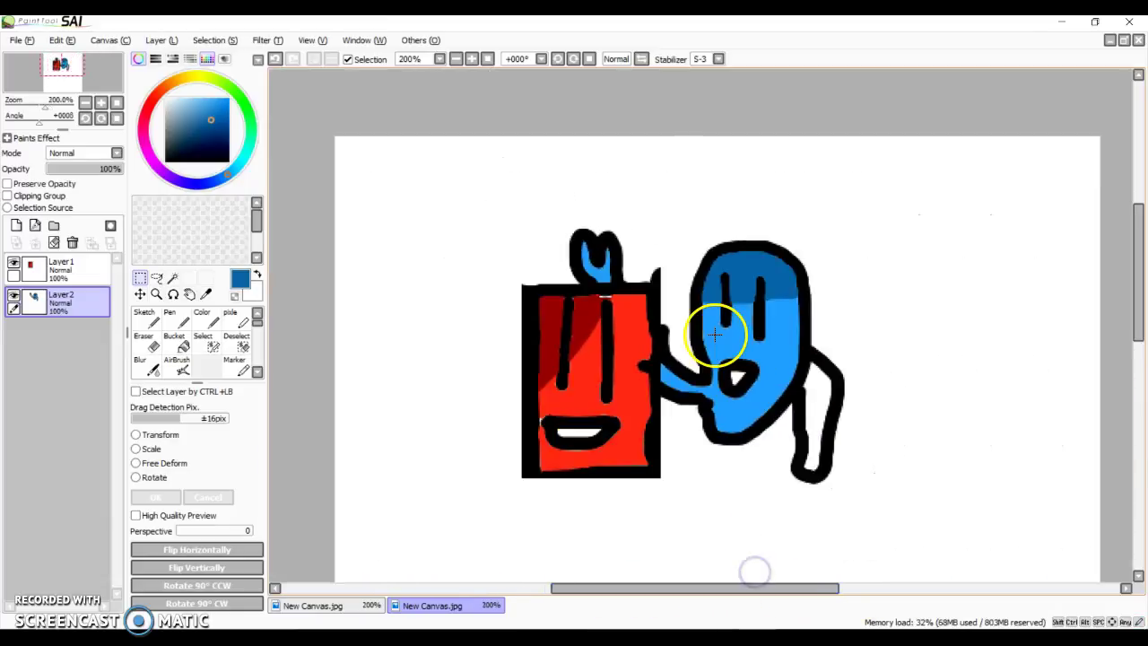
scroll(717, 336, "up", 5)
scroll(715, 342, "down", 1)
scroll(715, 342, "up", 3)
scroll(807, 269, "down", 2)
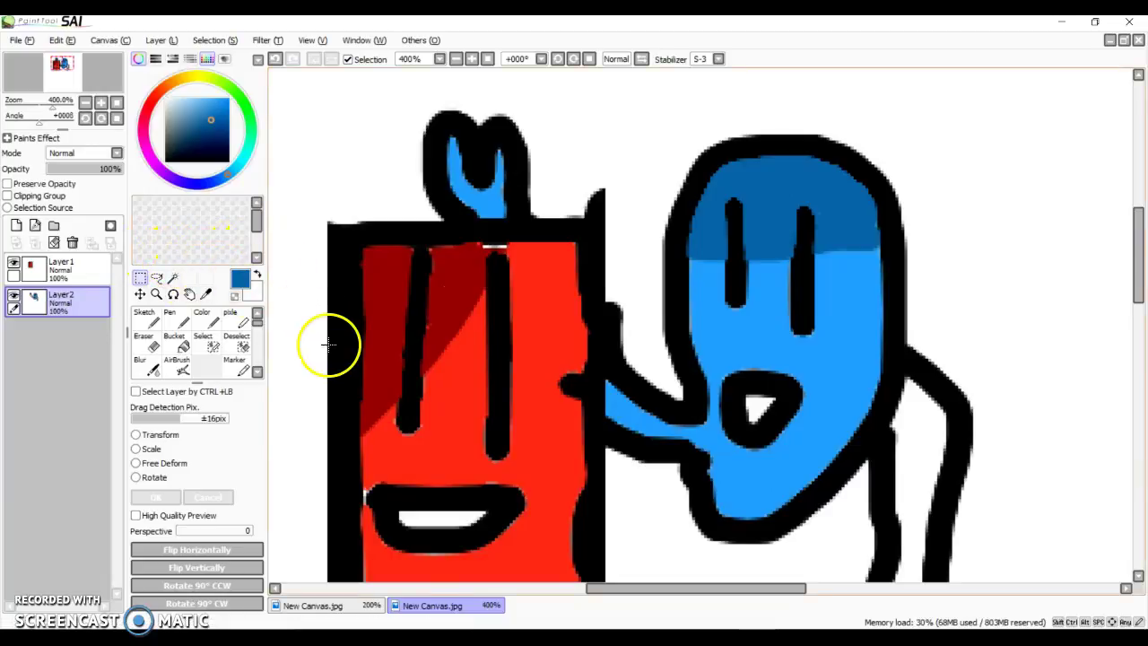
scroll(332, 336, "down", 1)
scroll(333, 335, "down", 4)
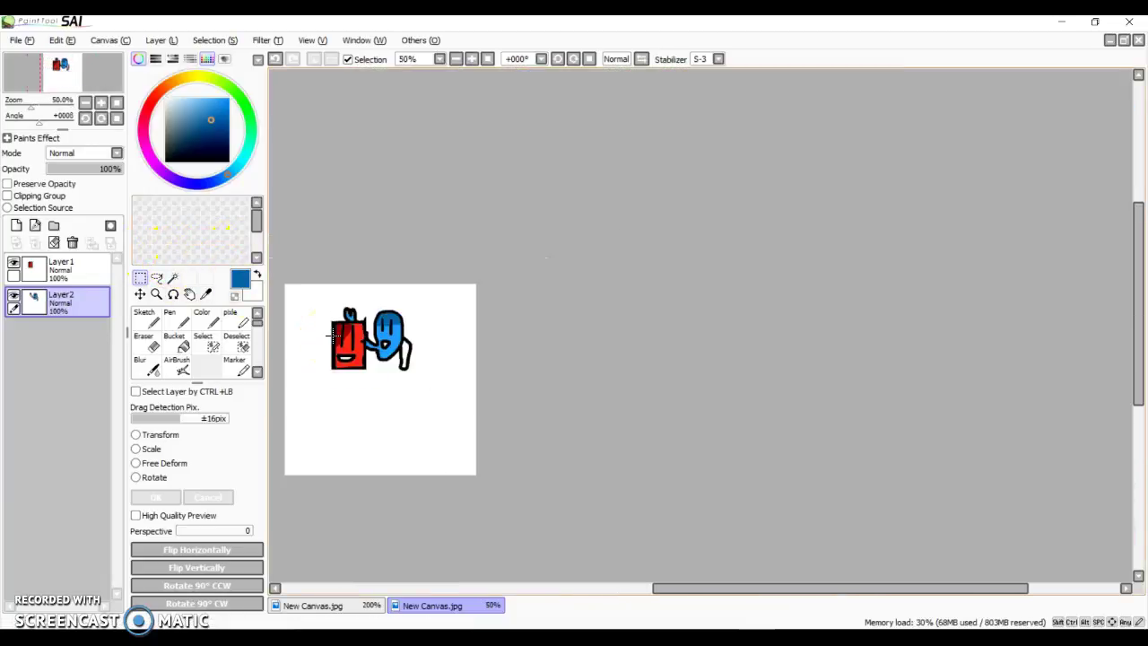
scroll(339, 355, "up", 4)
scroll(341, 359, "up", 2)
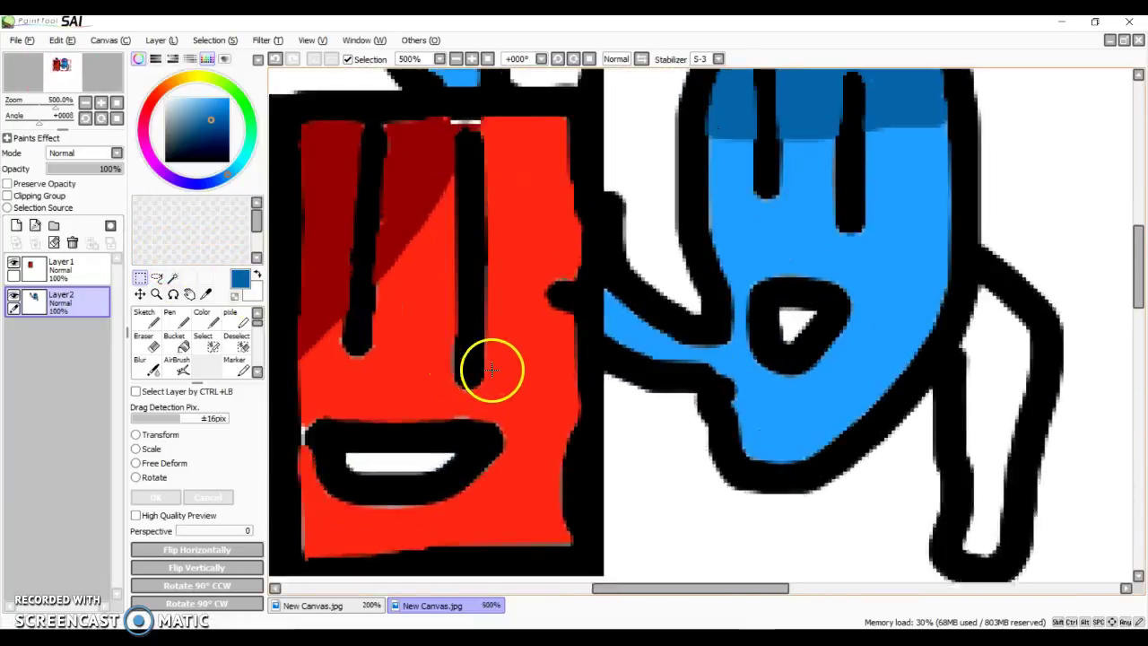
scroll(492, 370, "down", 5)
scroll(492, 370, "up", 3)
scroll(492, 369, "down", 6)
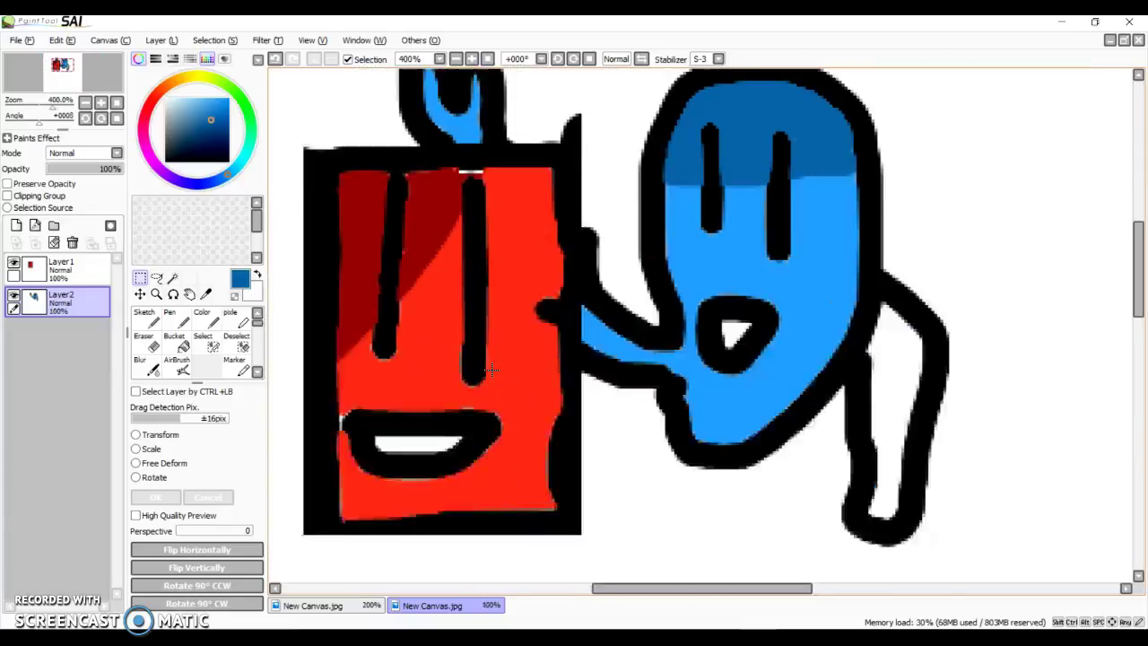
scroll(492, 369, "up", 7)
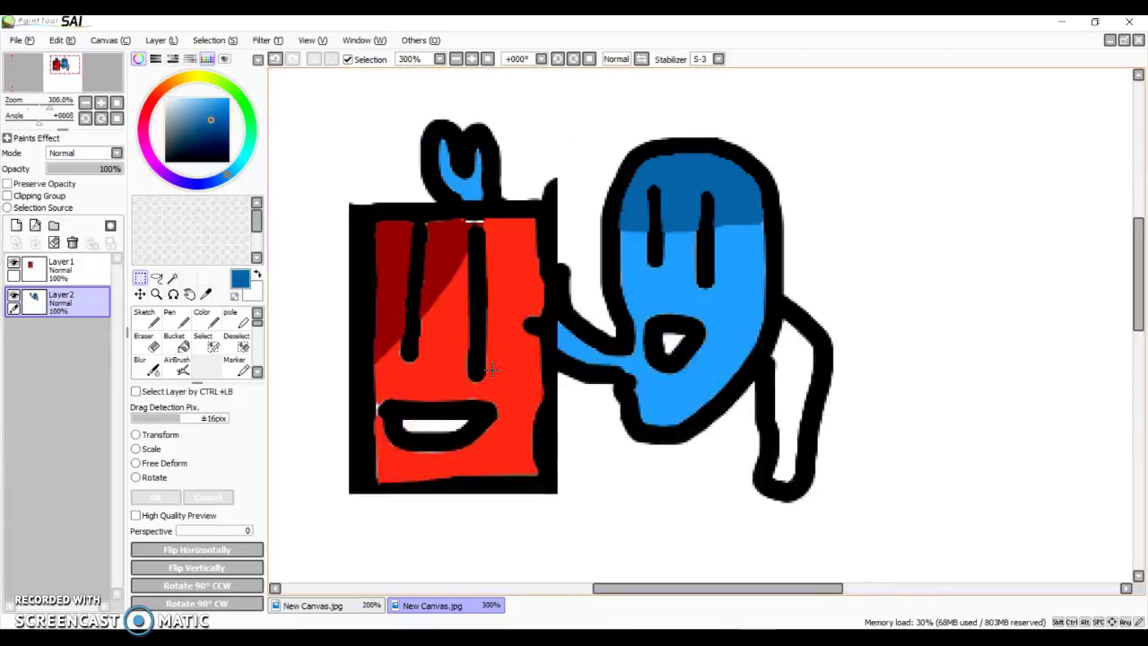
scroll(492, 369, "up", 4)
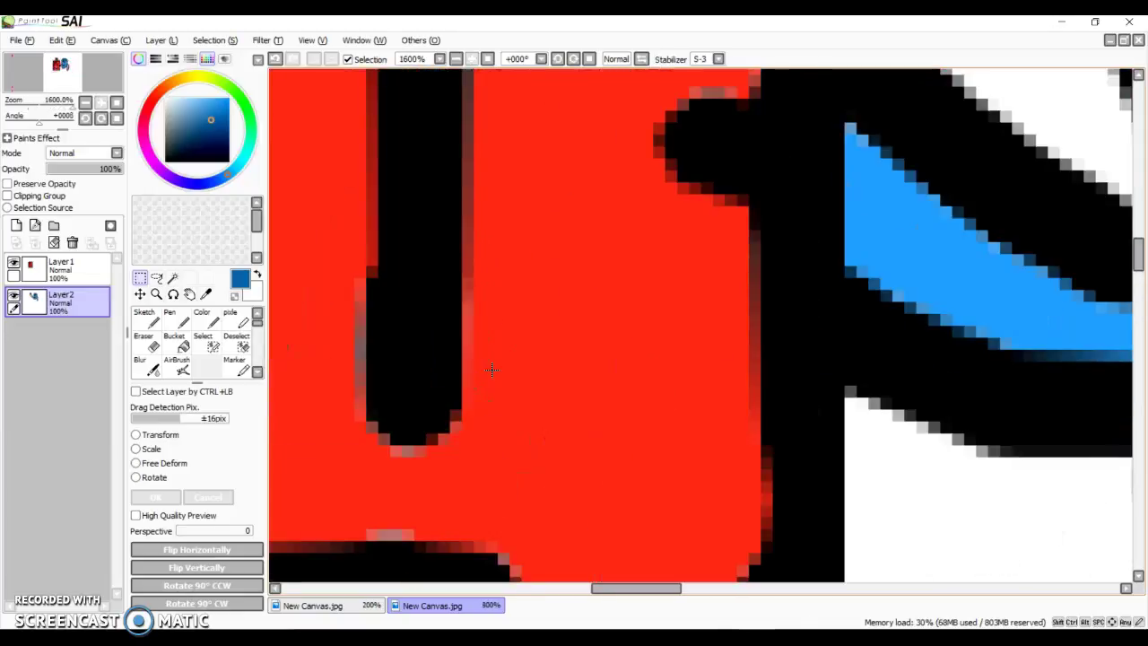
scroll(370, 337, "down", 12)
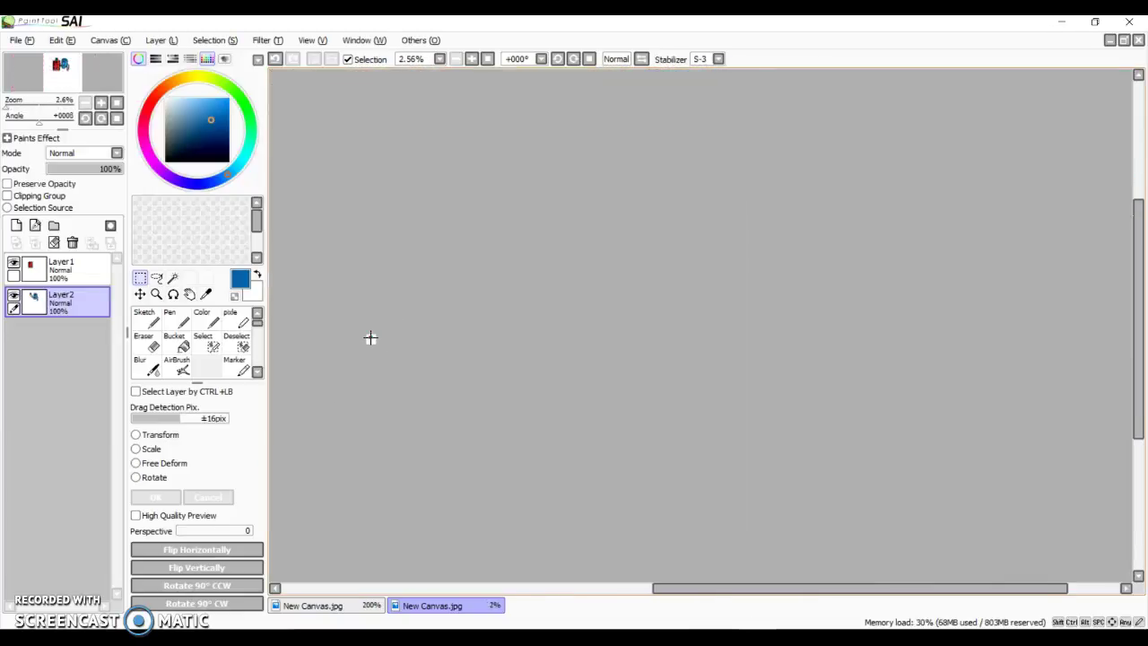
scroll(371, 337, "up", 16)
scroll(370, 338, "down", 3)
scroll(370, 337, "down", 10)
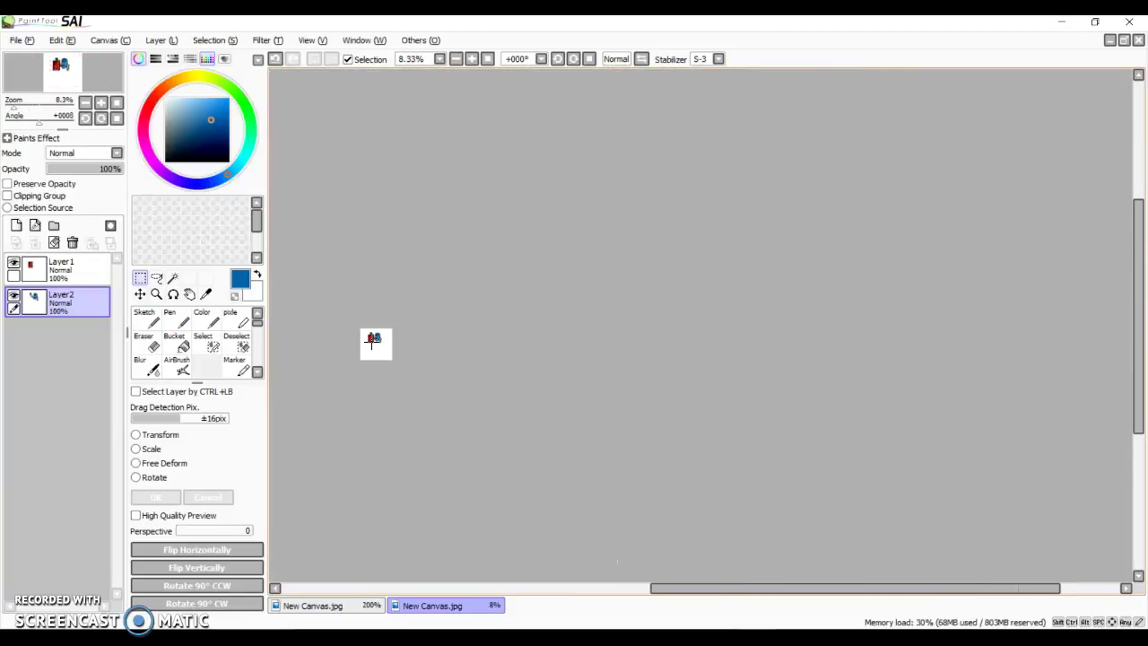
scroll(372, 342, "up", 15)
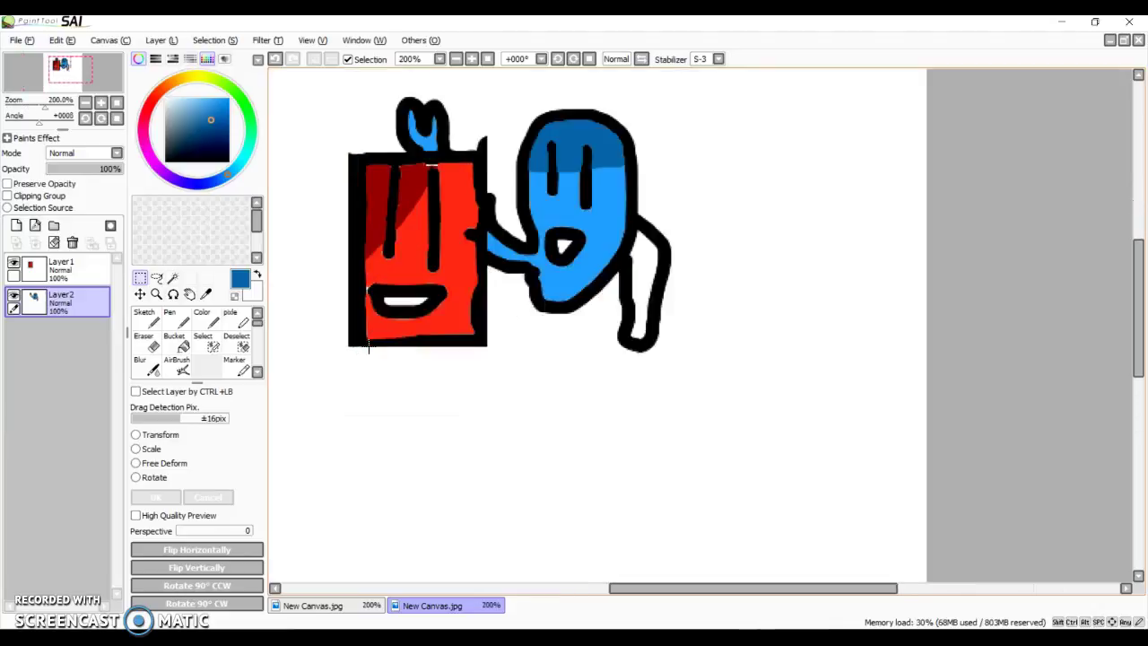
scroll(369, 347, "down", 9)
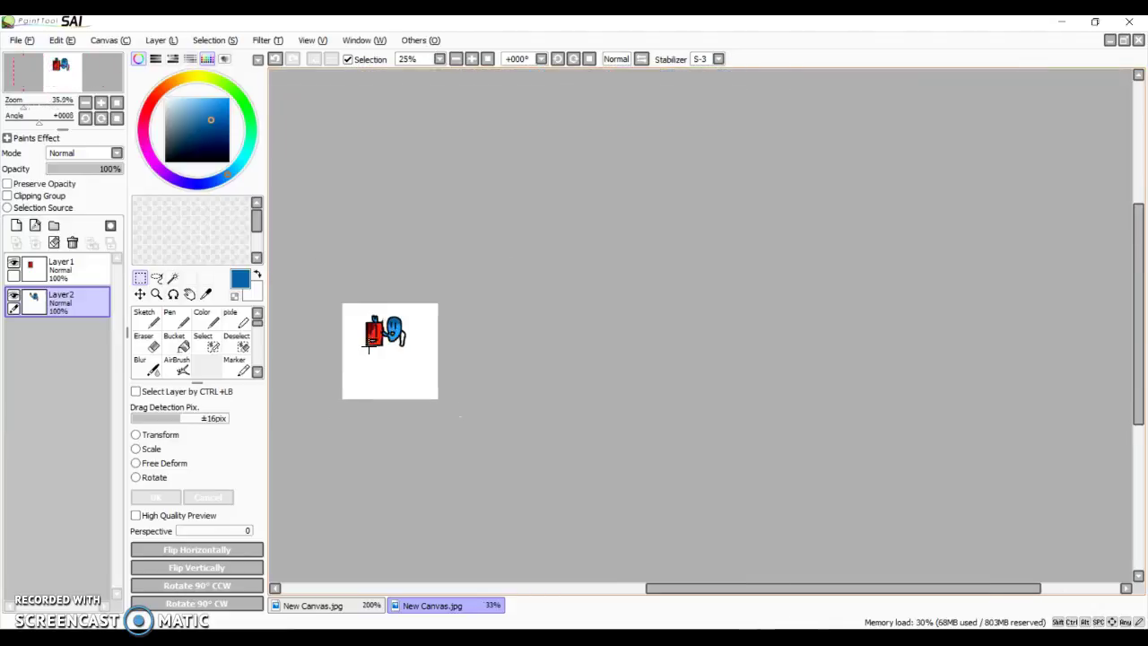
scroll(369, 349, "up", 3)
left_click(369, 434)
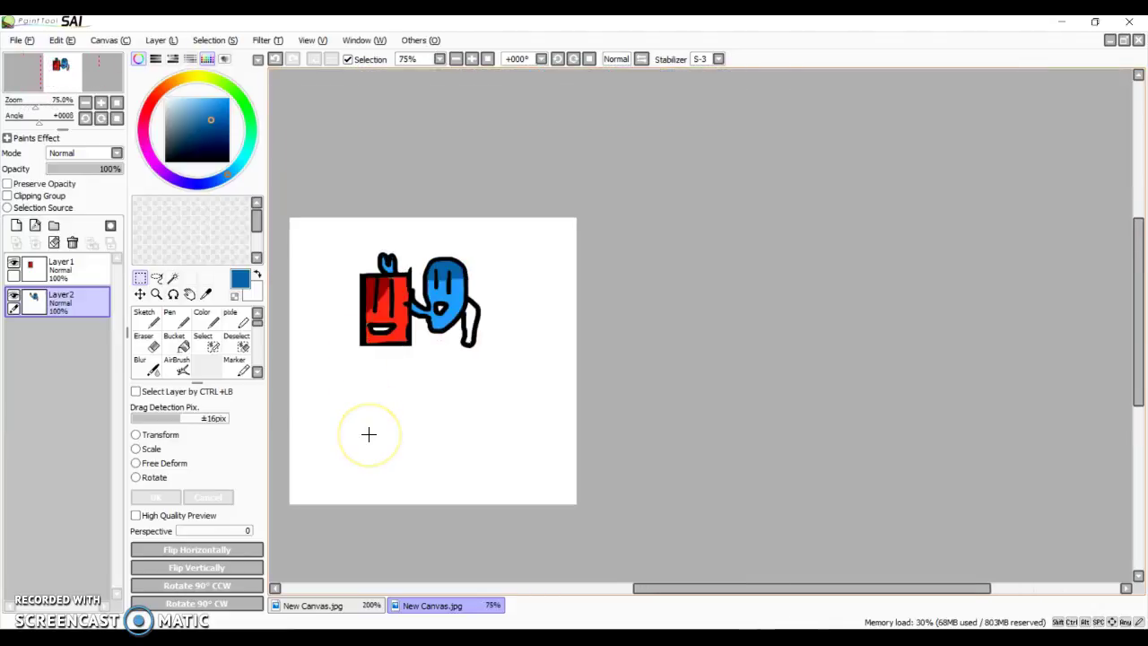
scroll(369, 434, "down", 4)
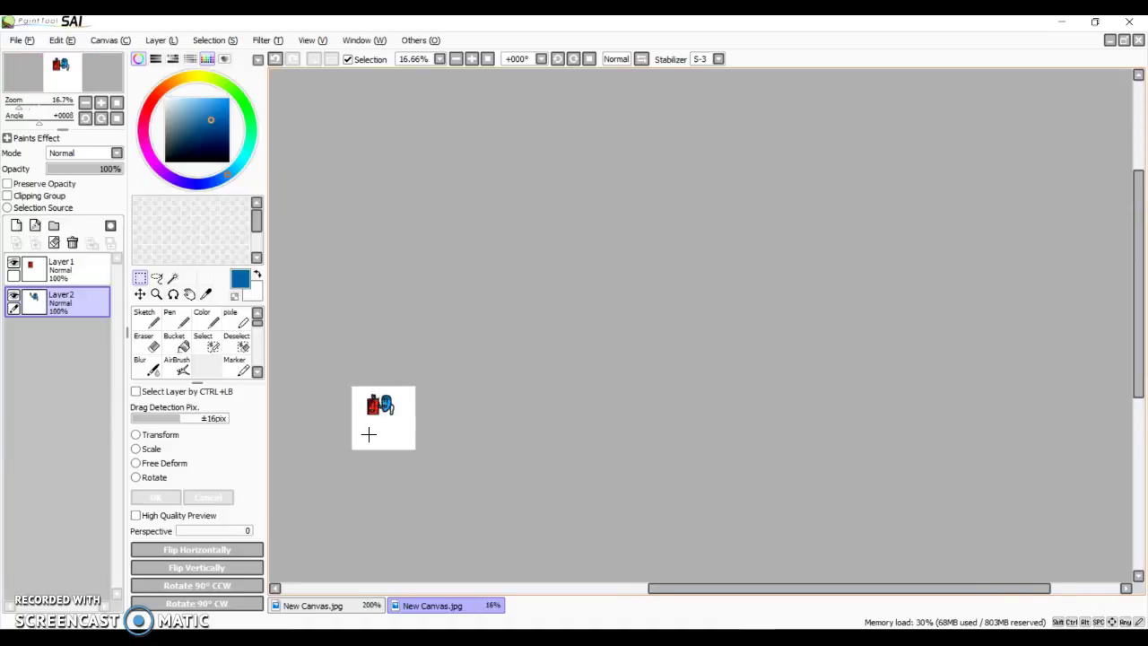
scroll(368, 434, "up", 8)
scroll(369, 434, "down", 5)
scroll(369, 434, "up", 3)
scroll(369, 435, "down", 2)
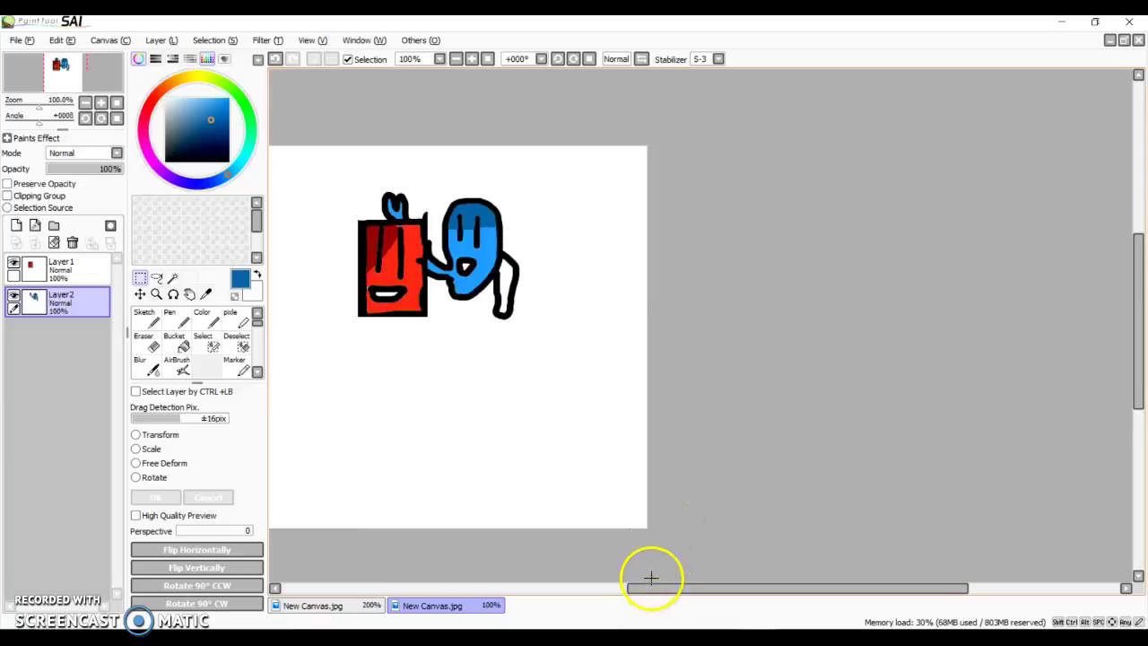
scroll(640, 544, "down", 2)
scroll(640, 544, "up", 2)
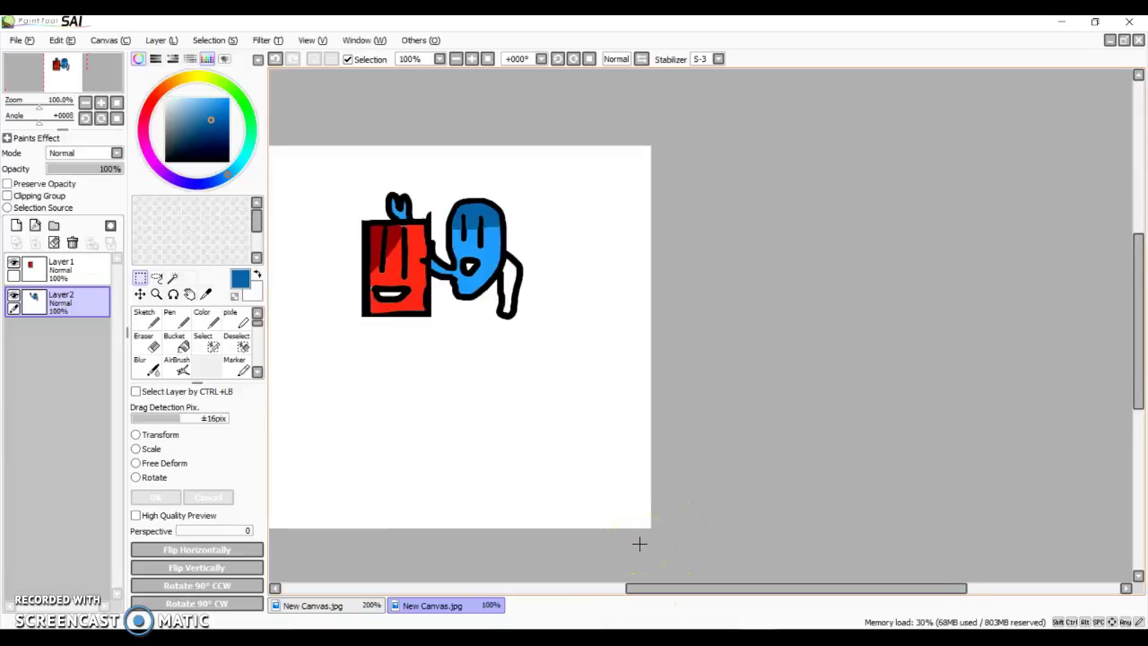
scroll(639, 544, "up", 2)
scroll(414, 118, "down", 3)
left_click(464, 302)
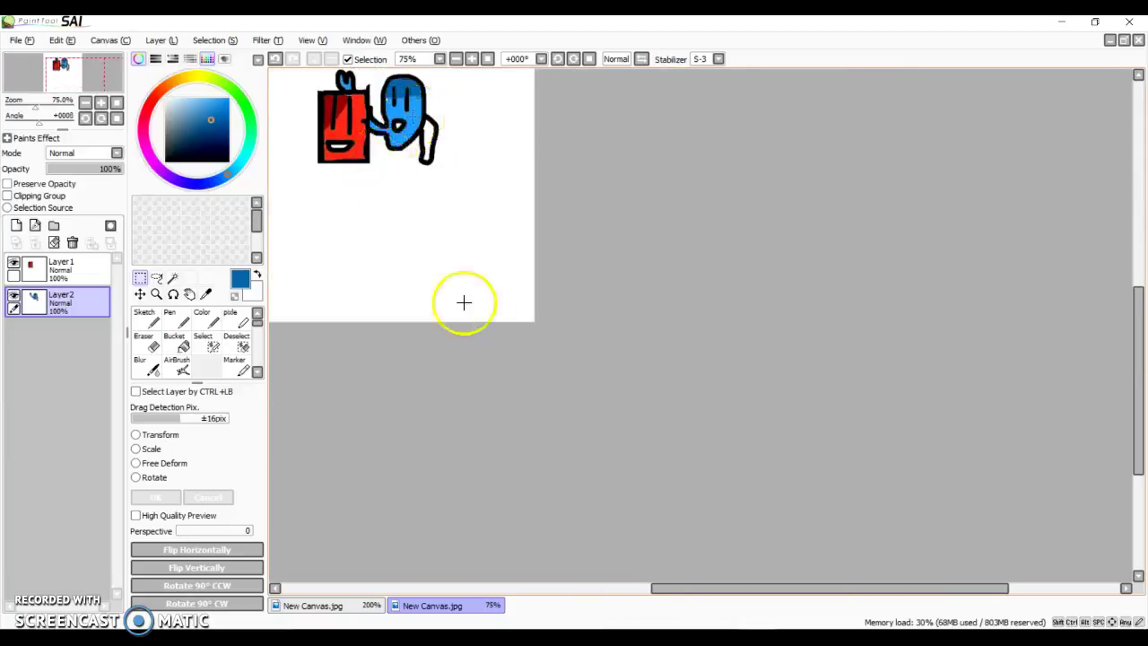